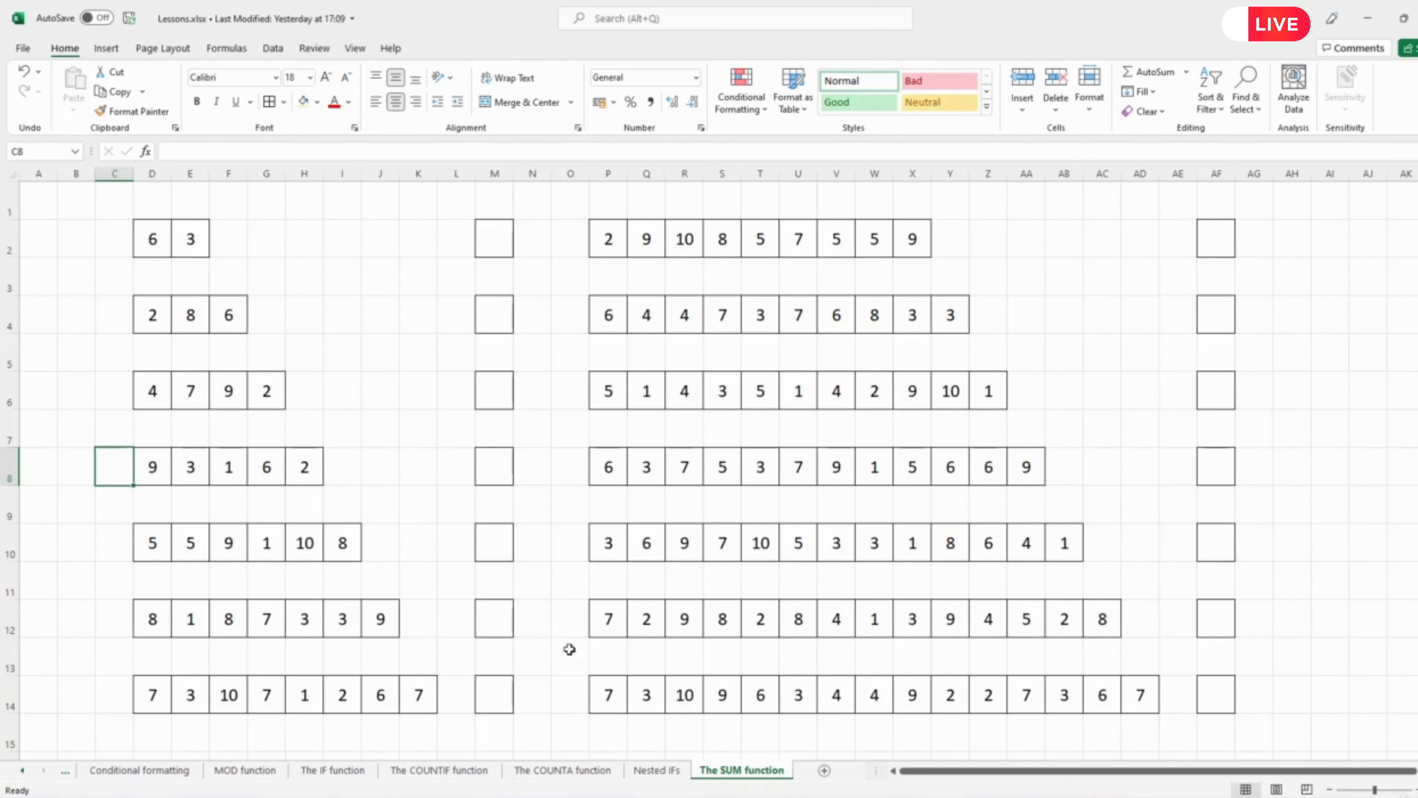
Open the Insert Function dialog and browse the full function list to locate SUM, then close the dialog.
click(415, 430)
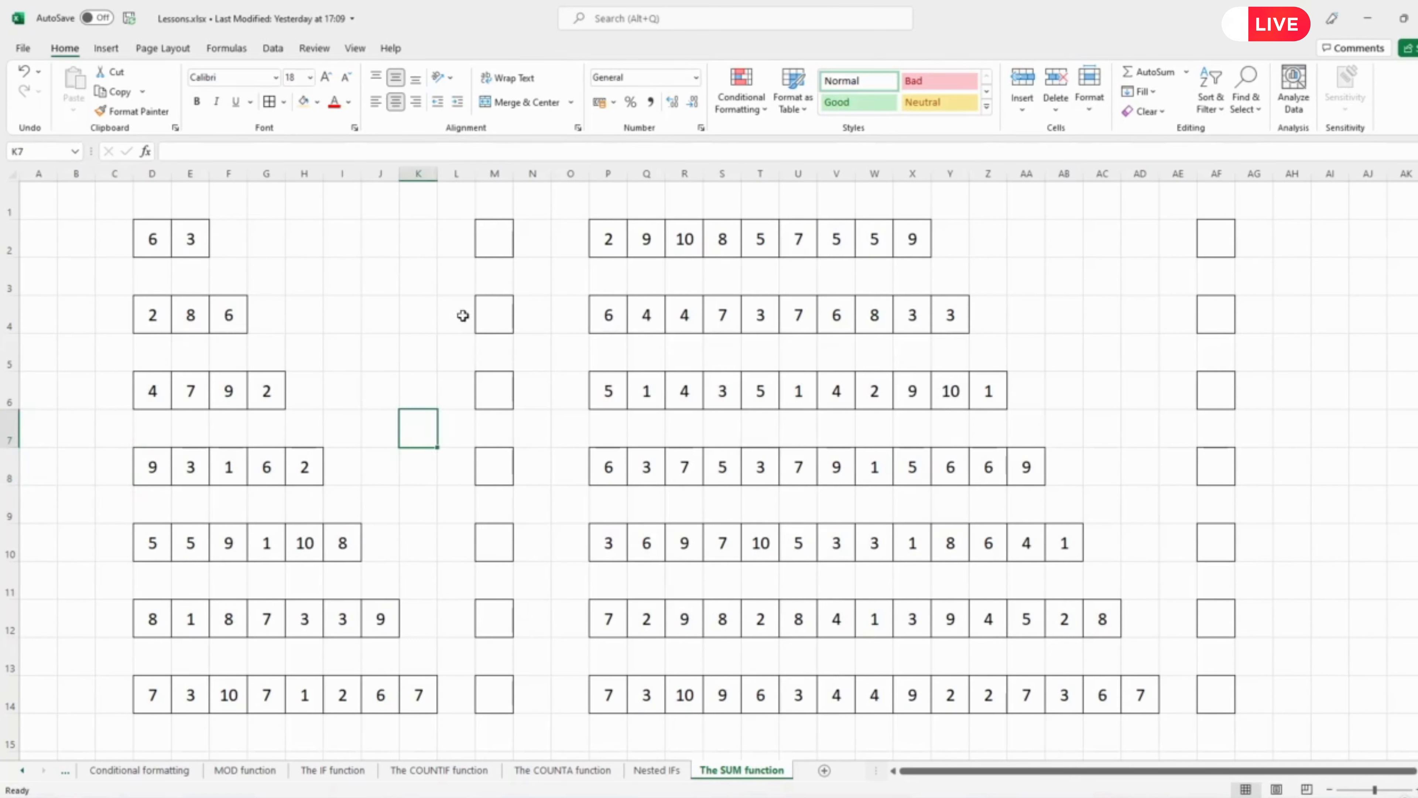
click(494, 248)
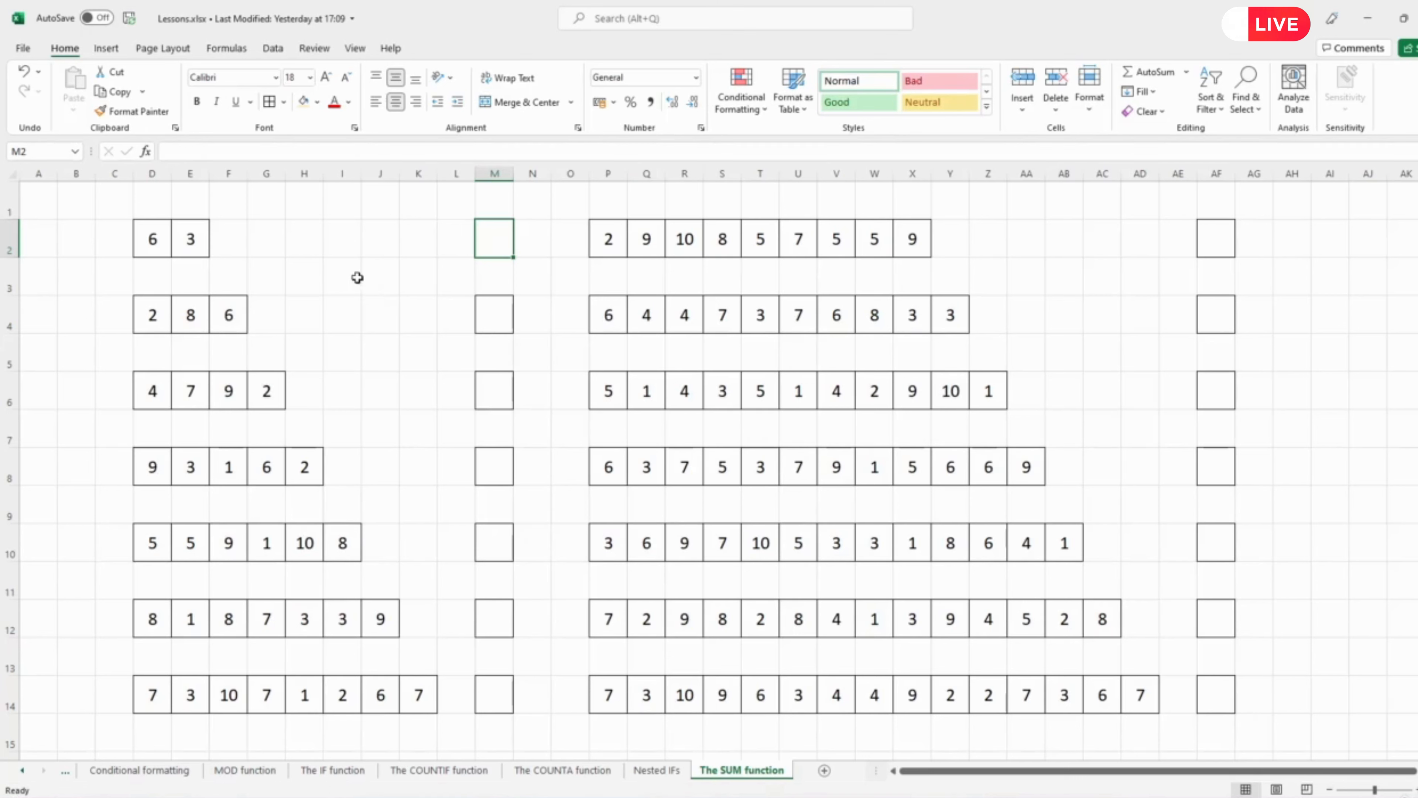
click(226, 49)
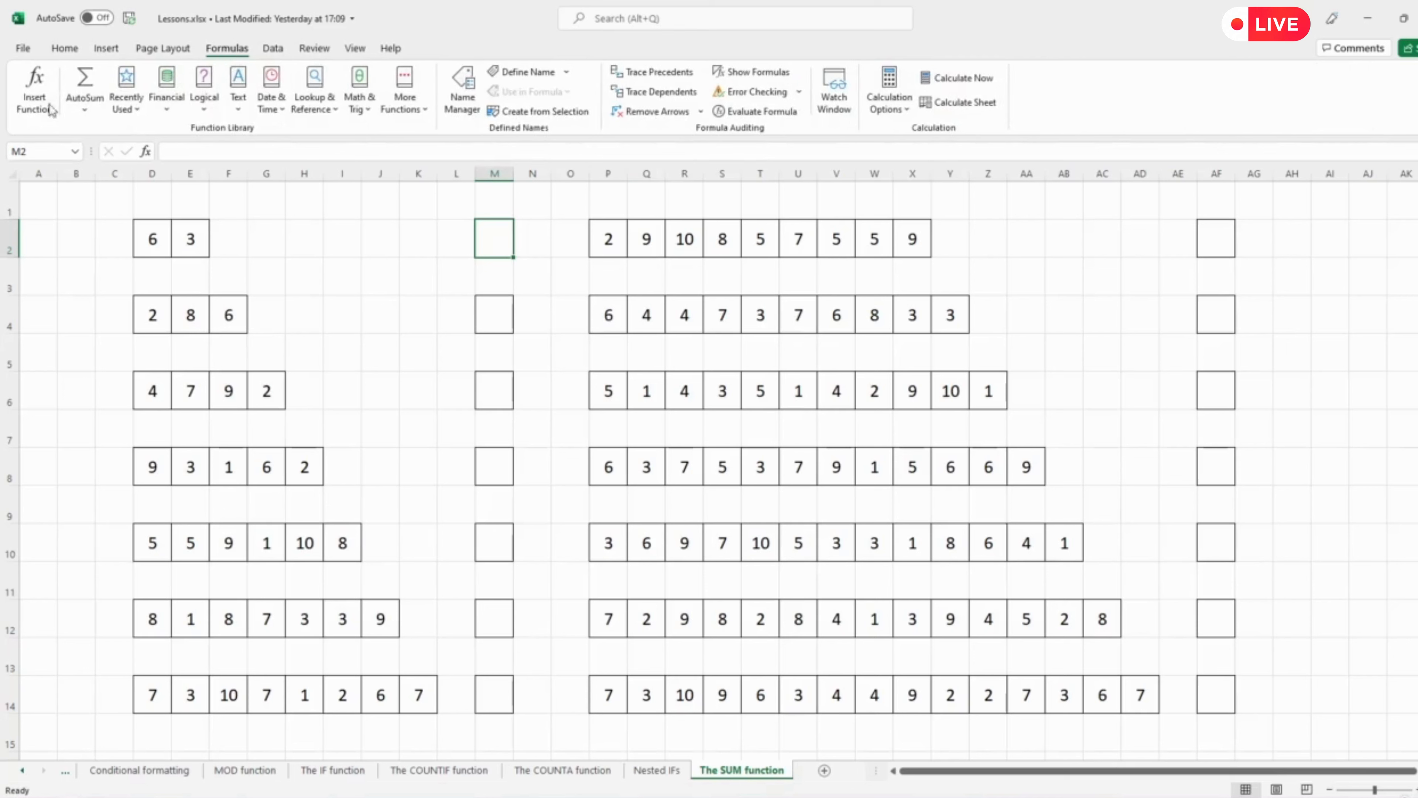
click(41, 99)
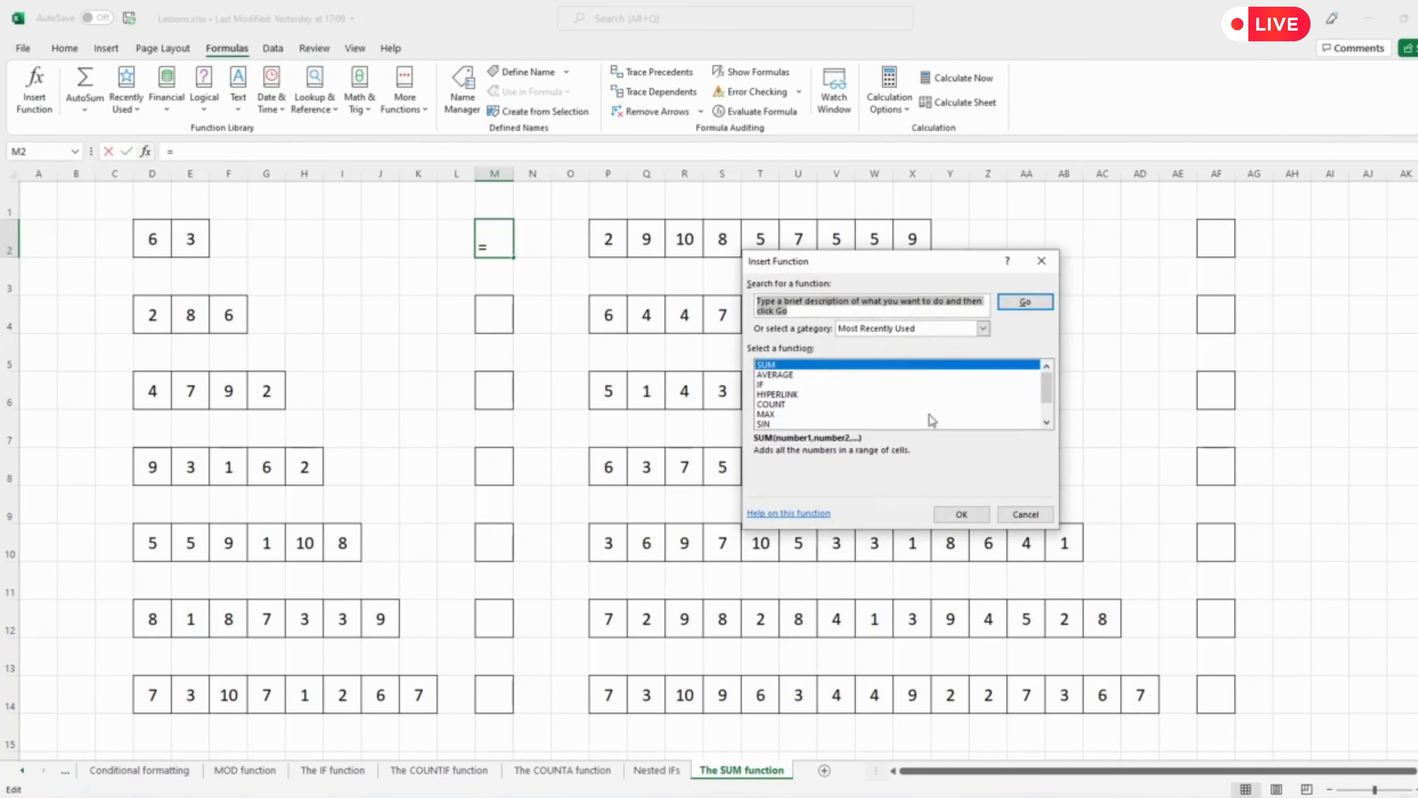
click(901, 328)
click(860, 356)
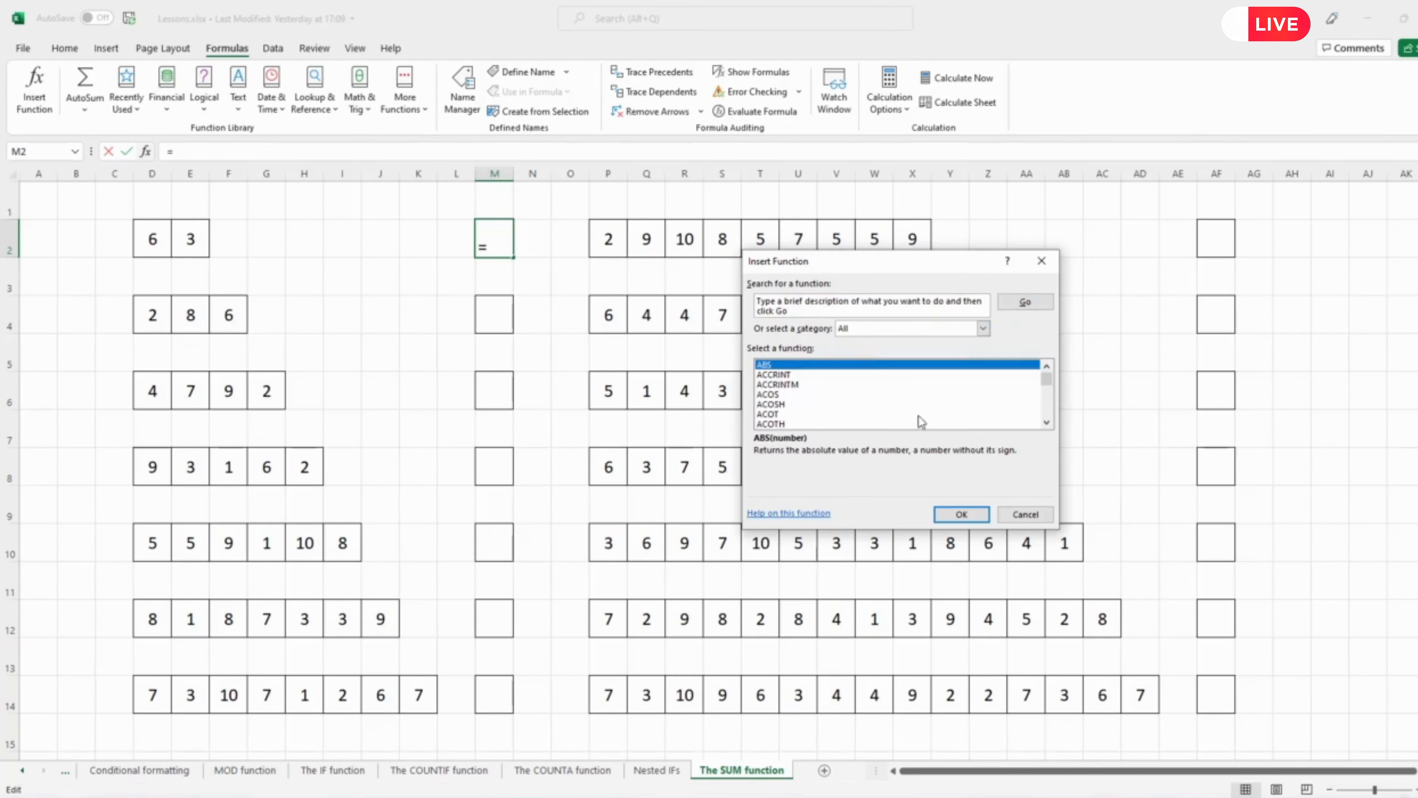
mouse_move(1050, 424)
mouse_down()
mouse_move(1048, 393)
mouse_move(1048, 406)
mouse_up()
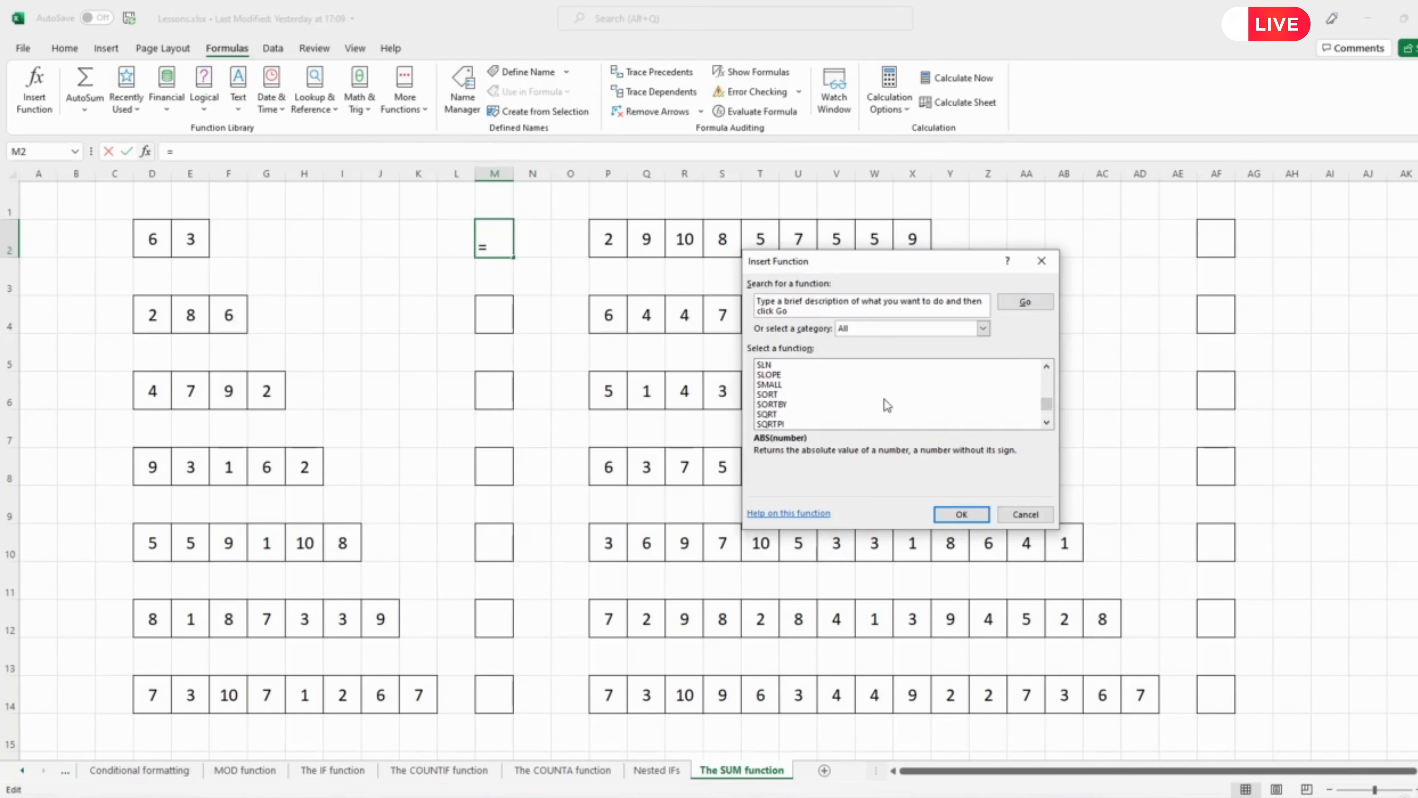
scroll(884, 399, down, 3)
scroll(885, 399, down, 3)
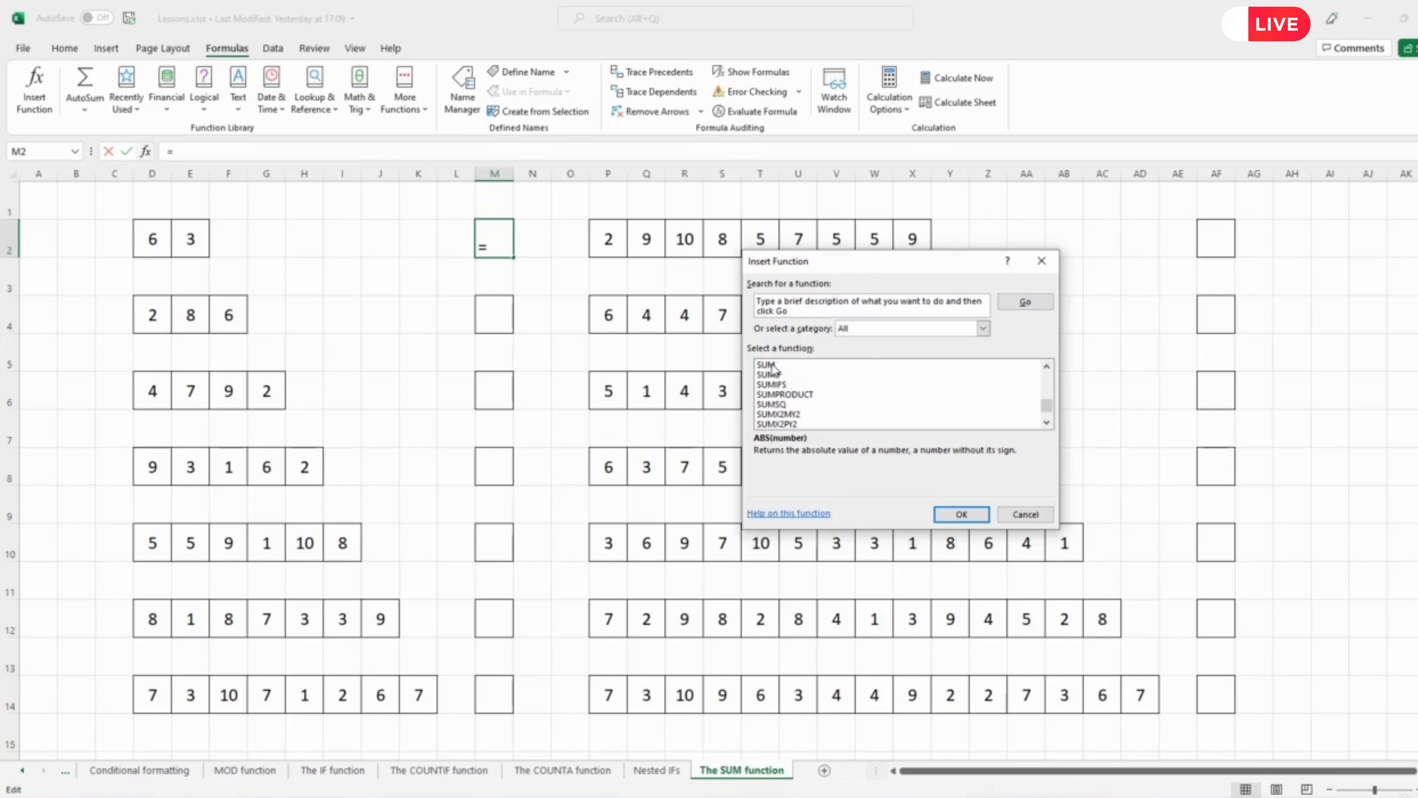
scroll(773, 369, up, 1)
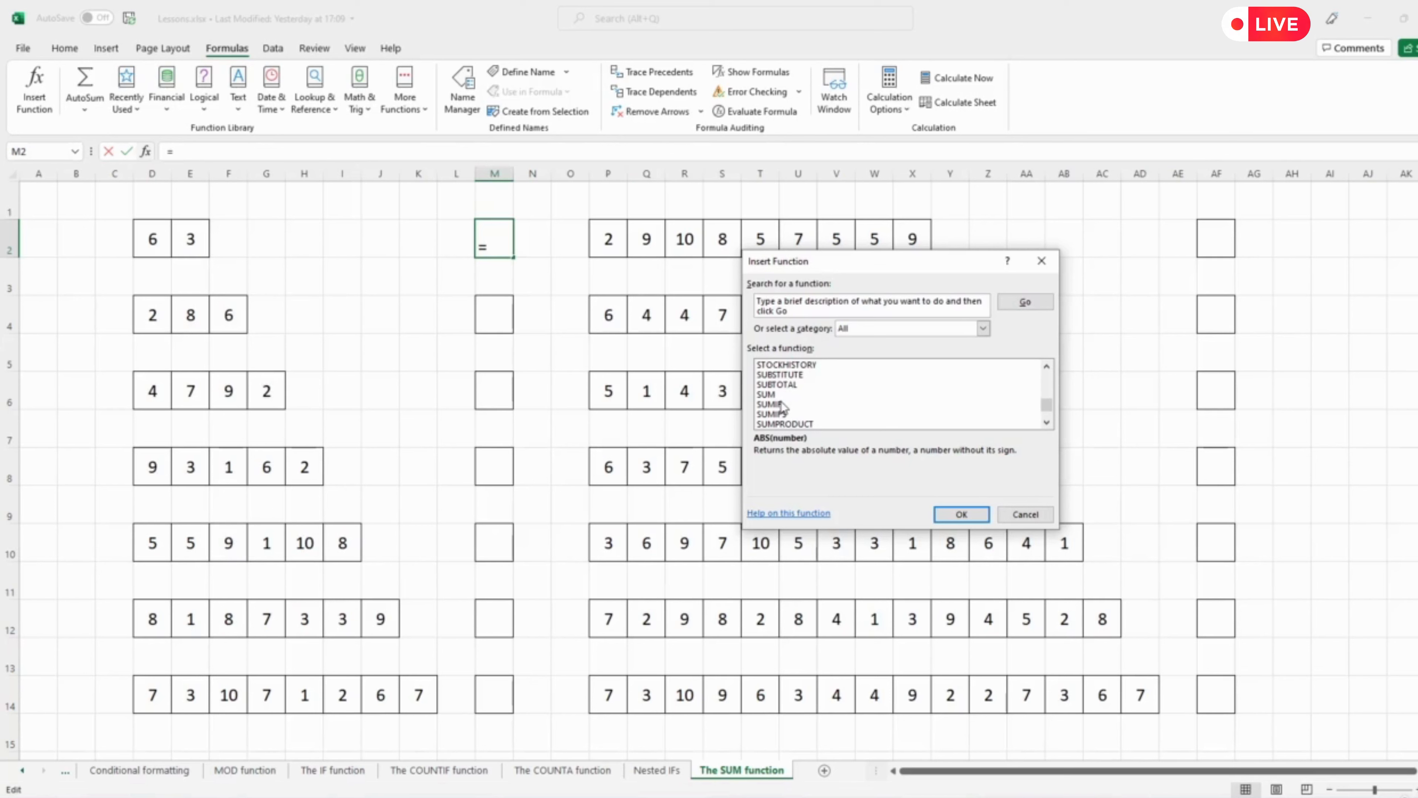
click(1021, 514)
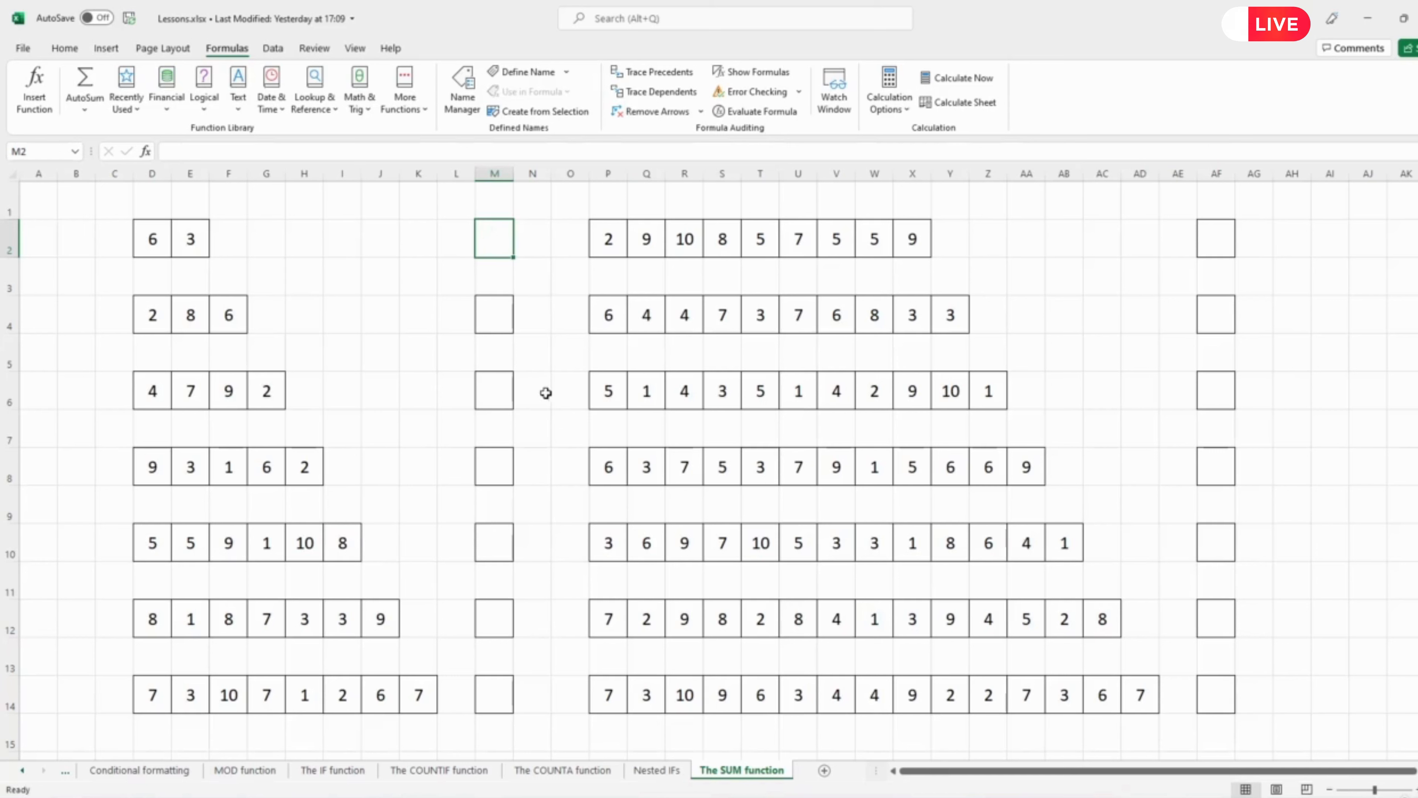
Enter a formula in M2 that adds D2 and E2.
text(=)
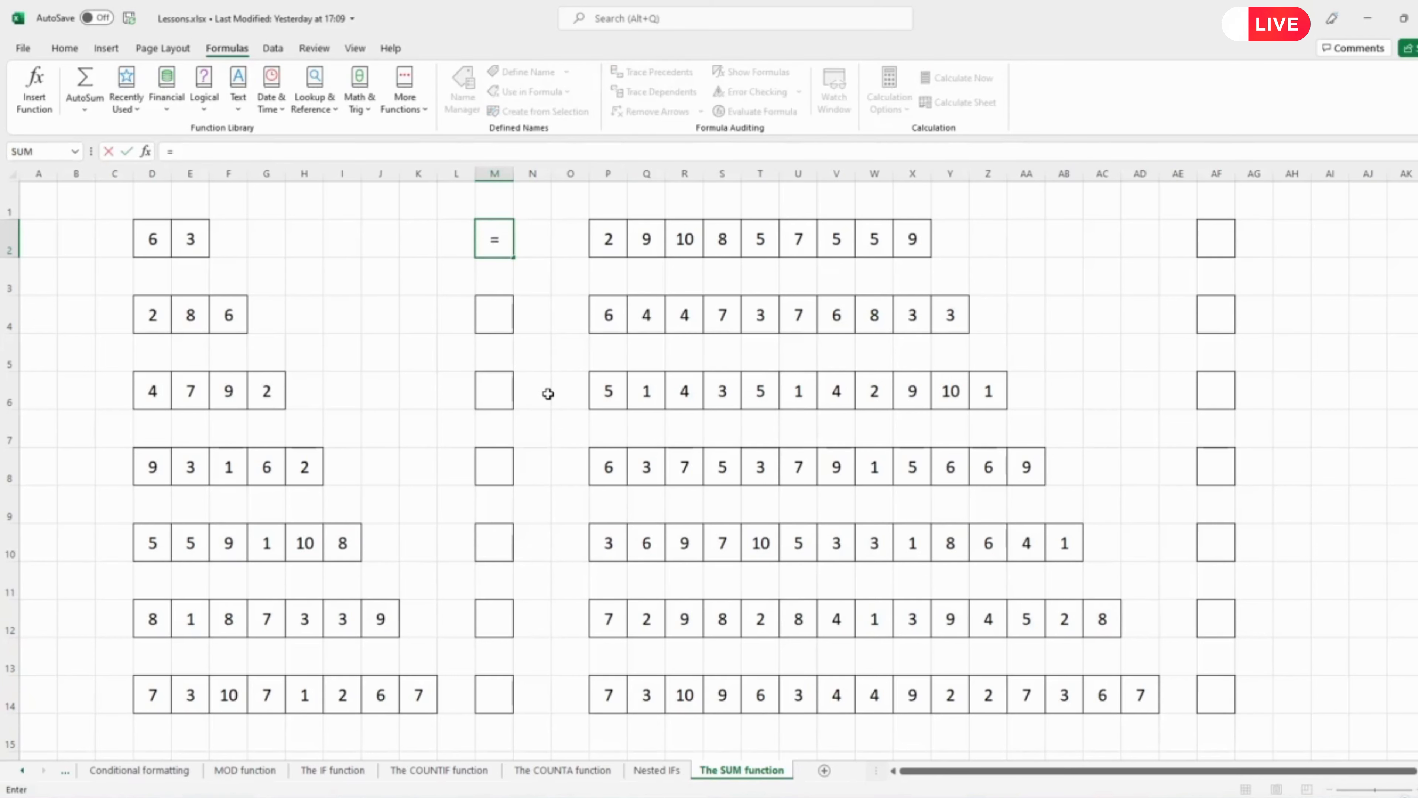
click(160, 237)
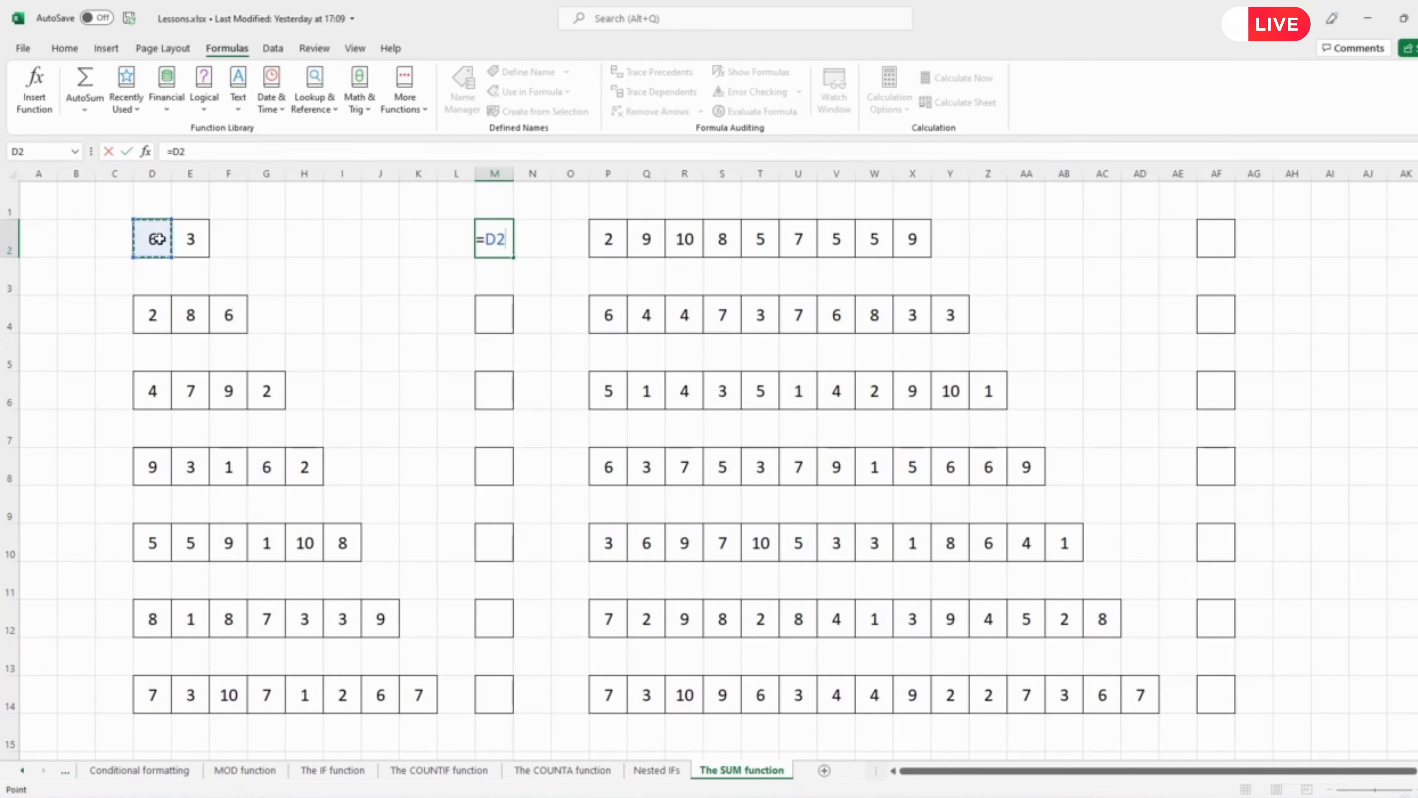
text(+)
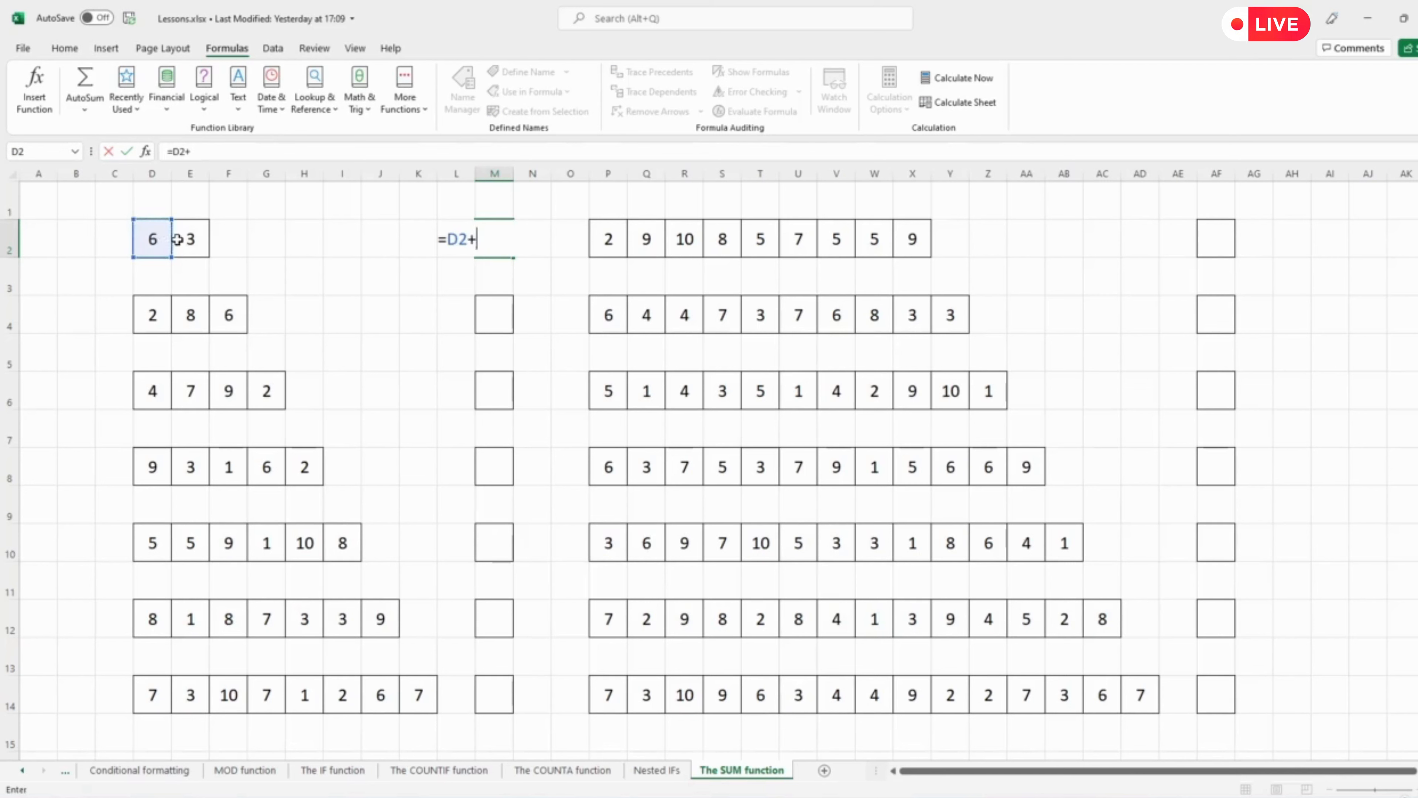
click(190, 237)
key(Return)
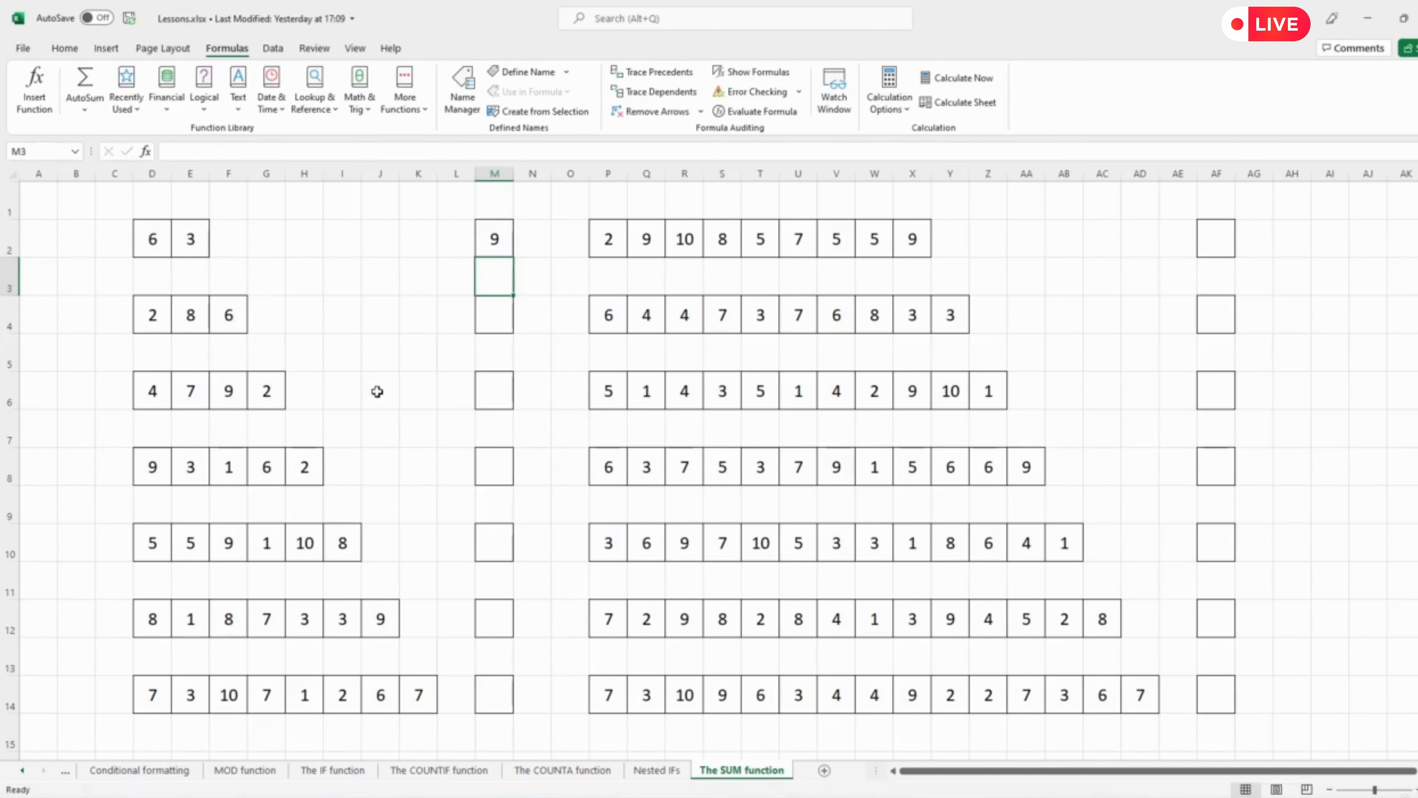
Enter a formula in M4 that adds D4, E4 and F4.
click(481, 241)
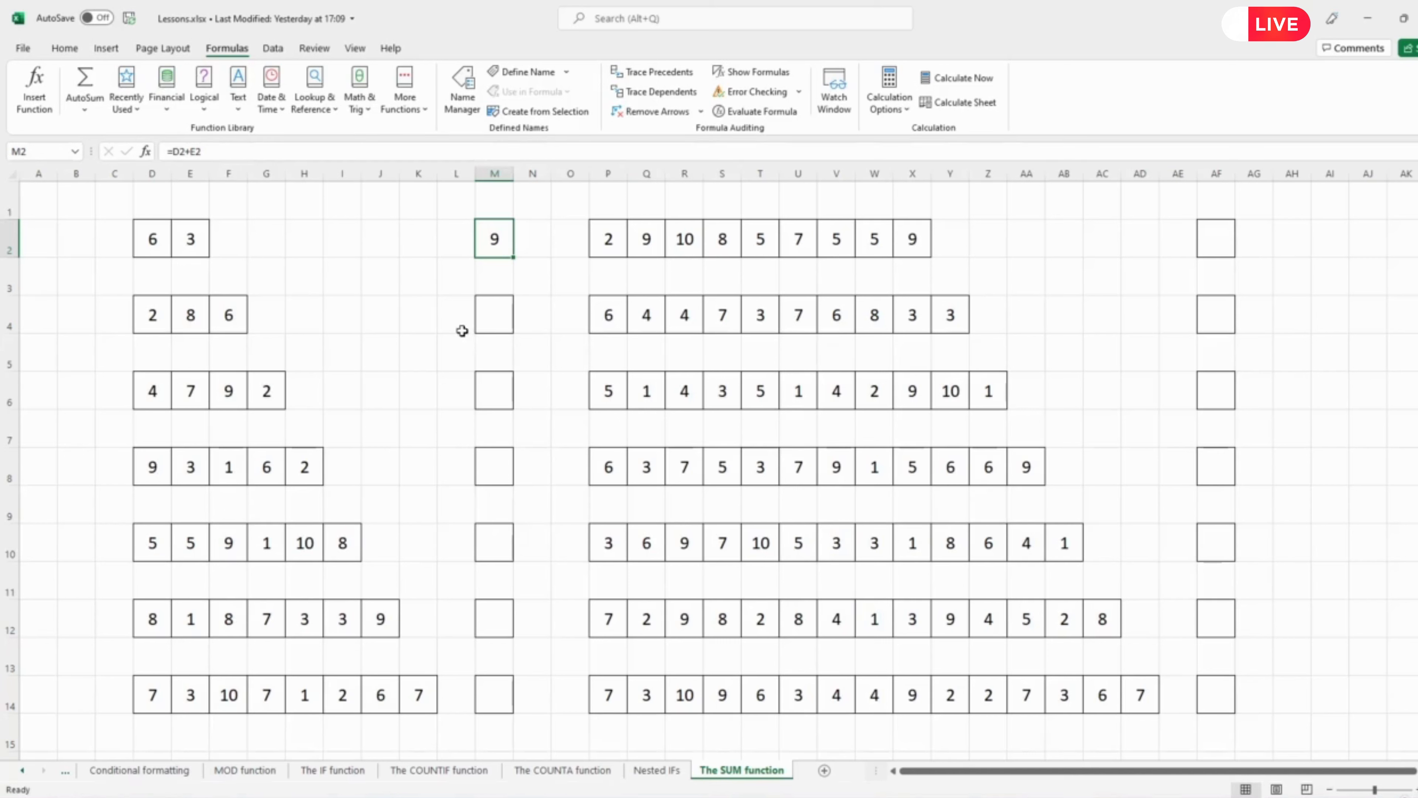
click(481, 324)
text(=)
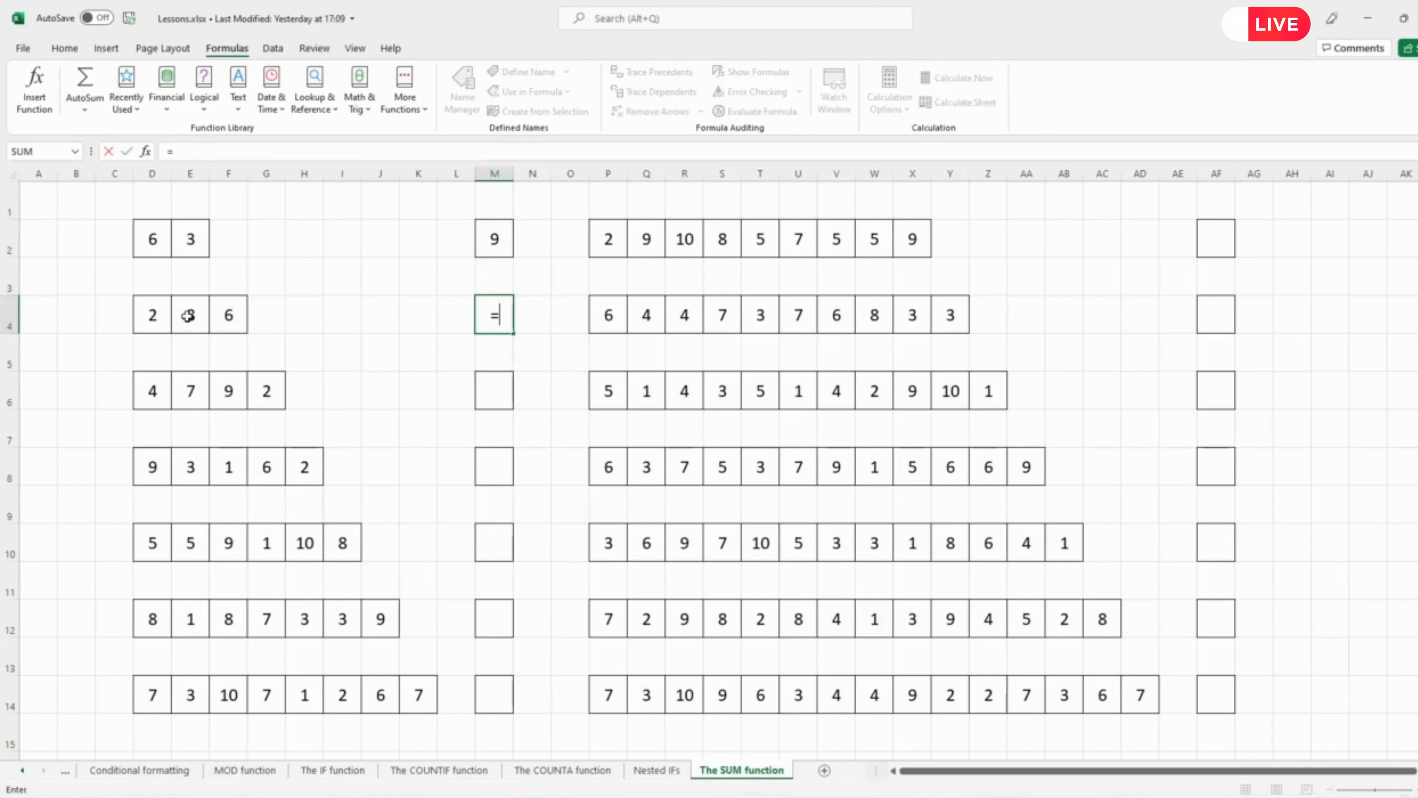
click(153, 319)
text(+)
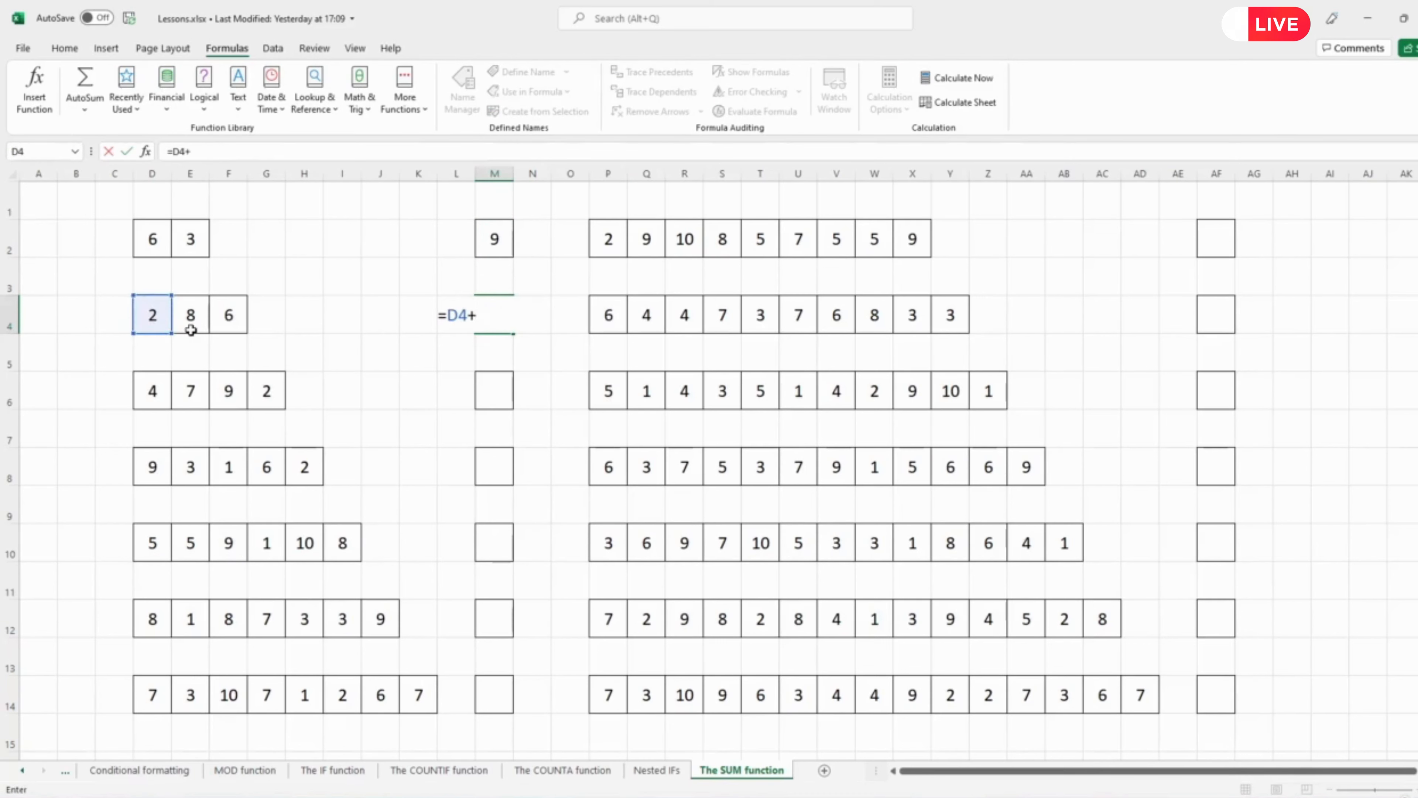
click(191, 321)
text(+)
click(225, 324)
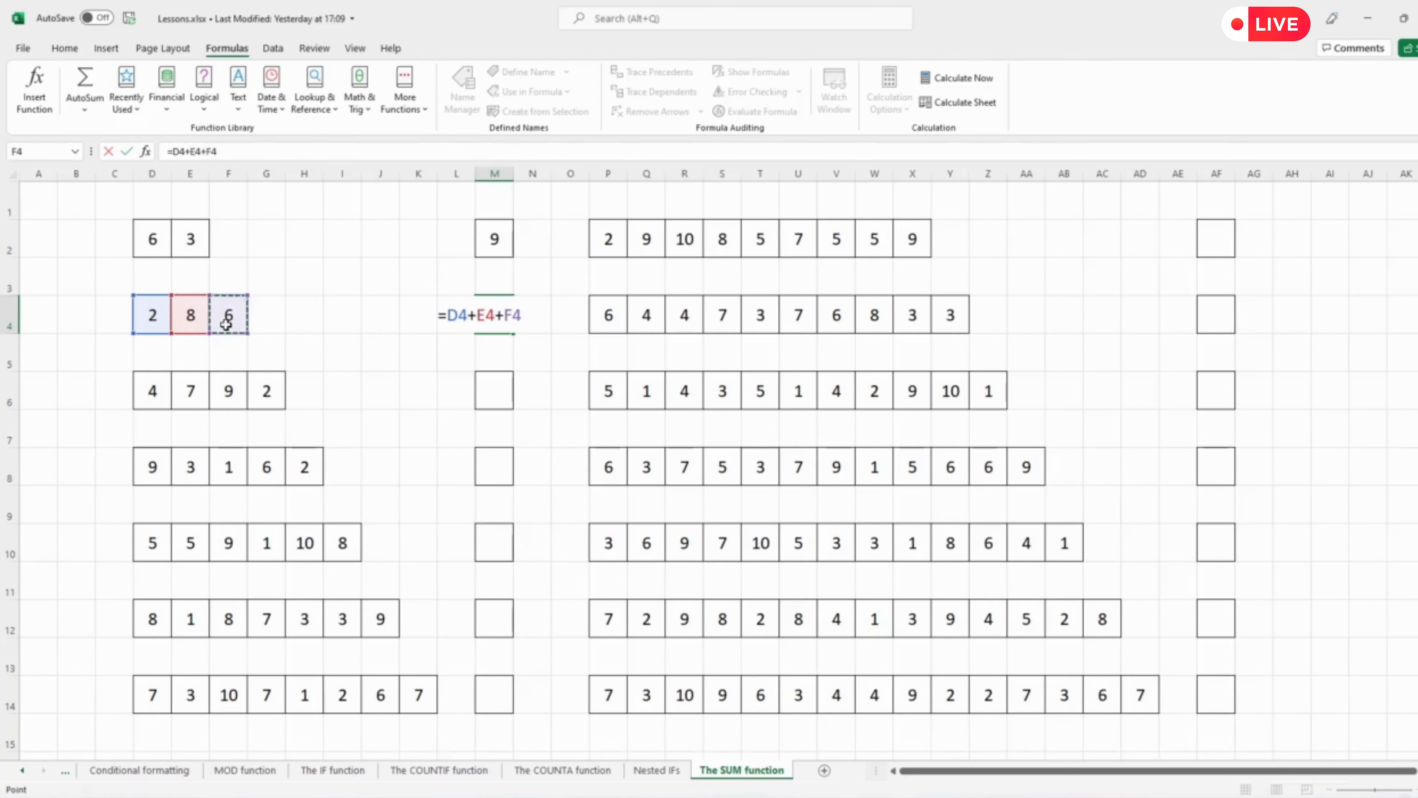
key(Return)
Enter a formula in M6 that adds D6, E6, F6 and G6.
click(497, 314)
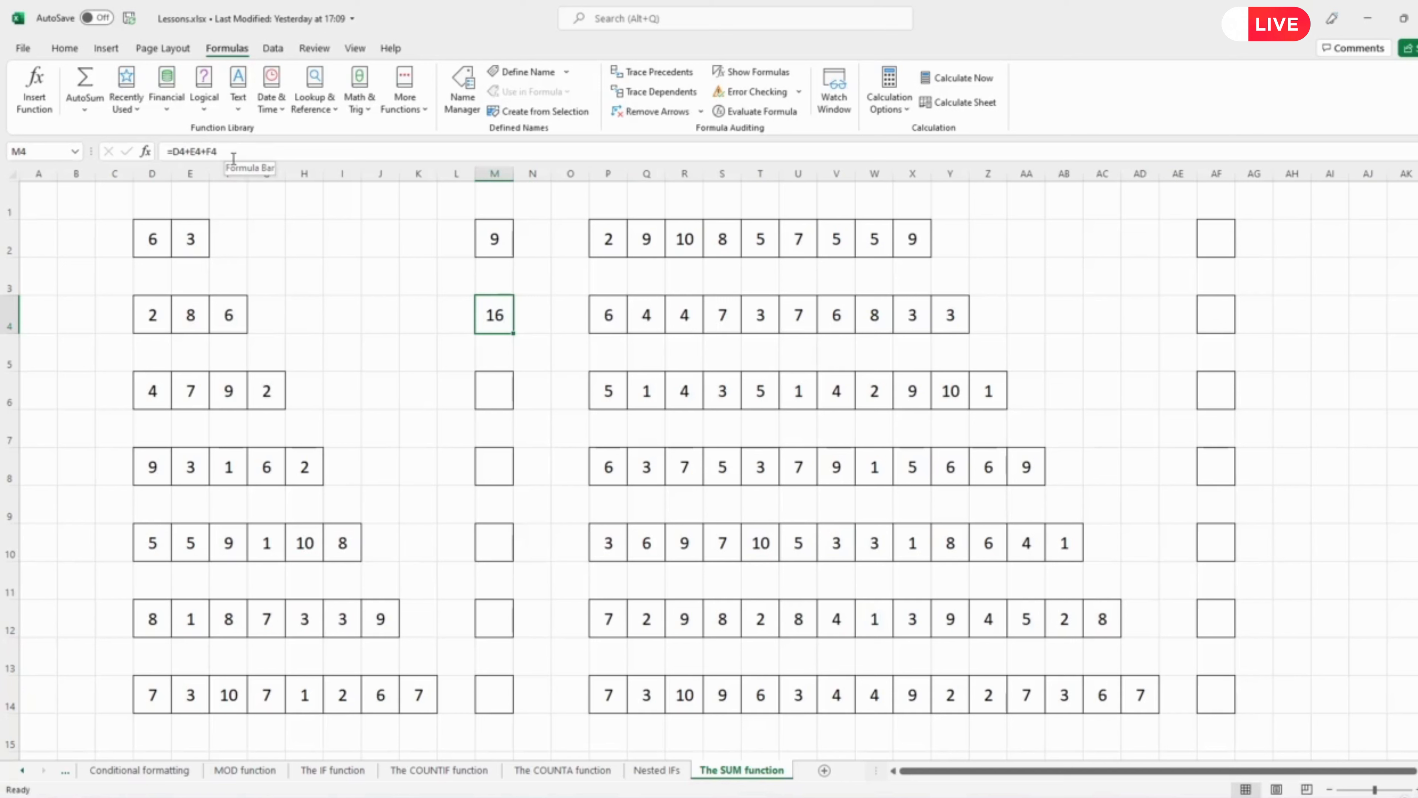
key(Down)
key(Down)
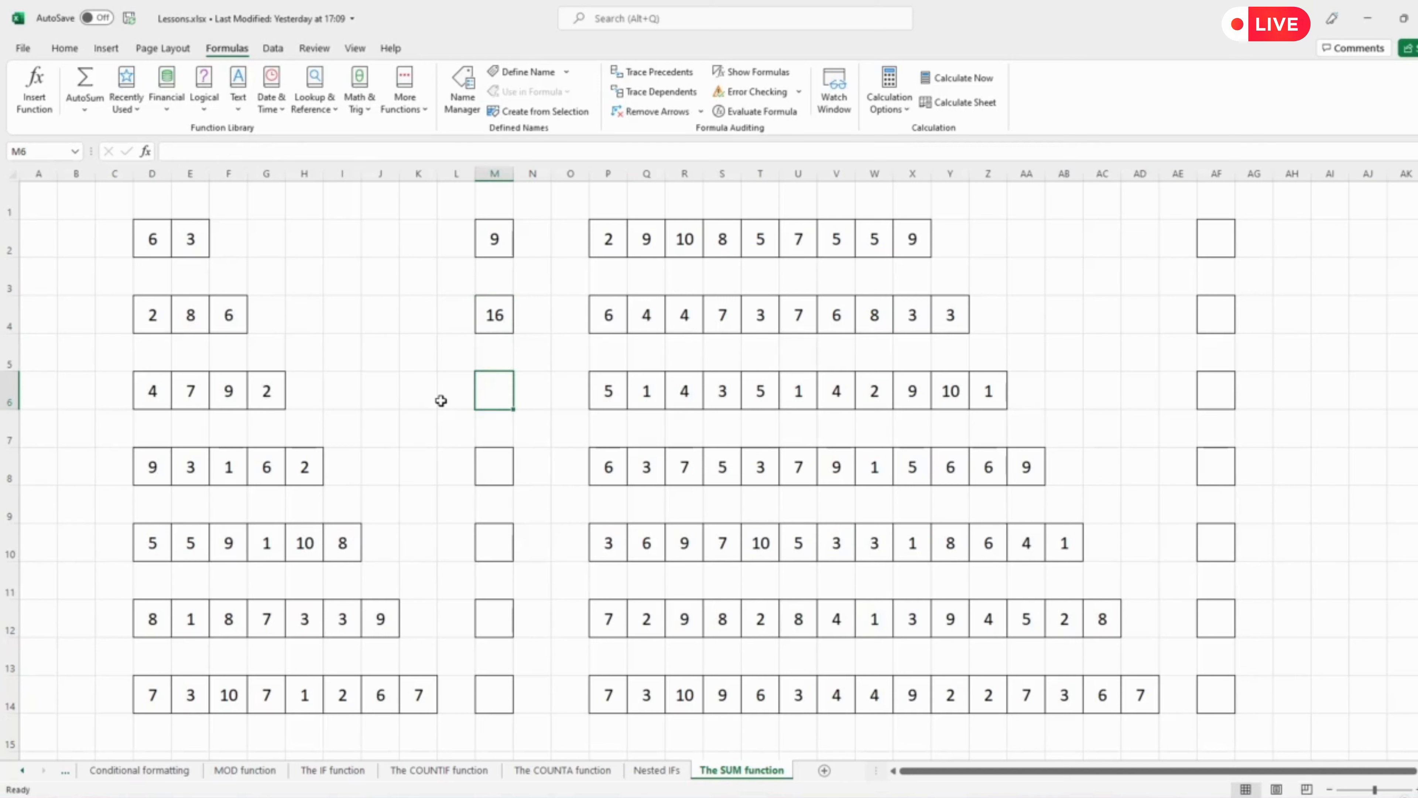
text(=)
click(153, 391)
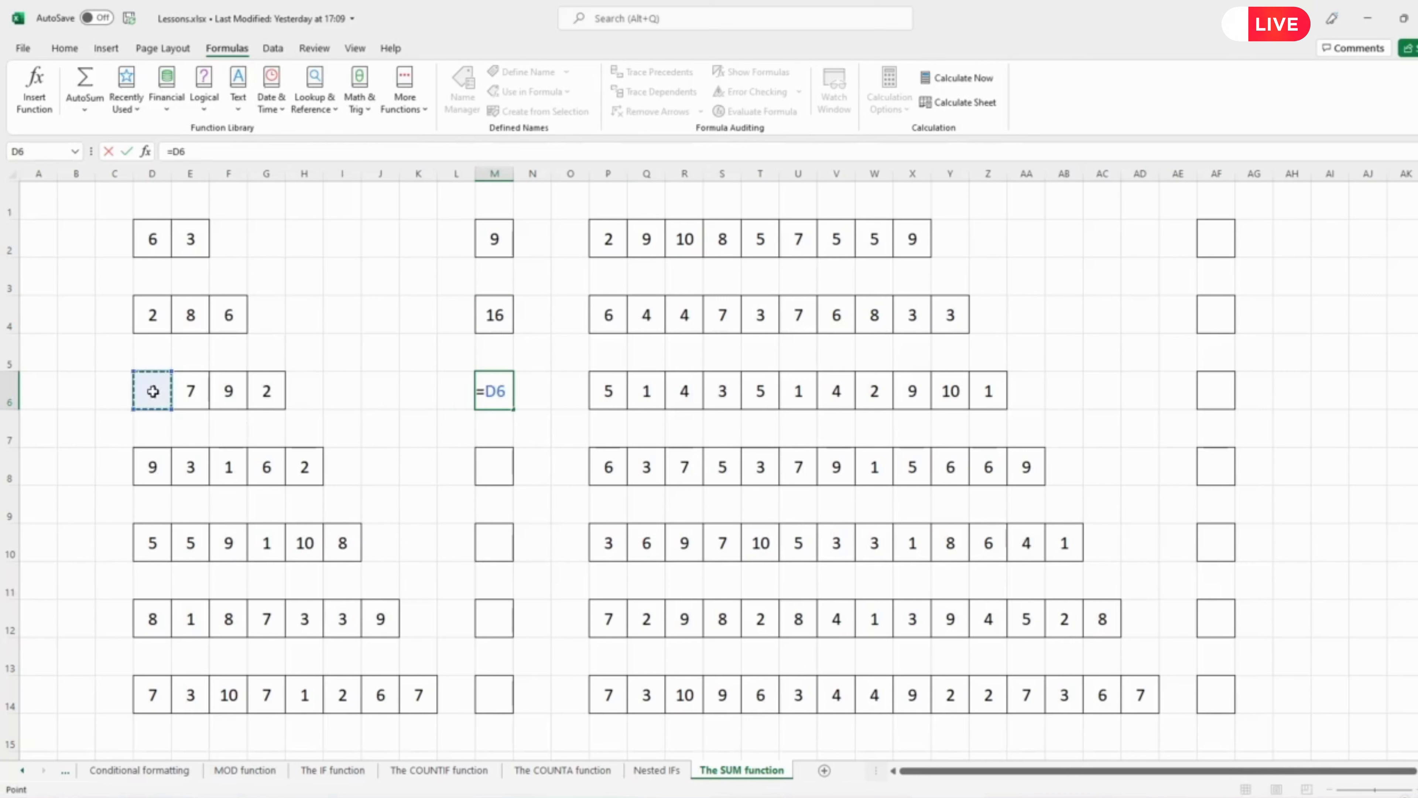
text(+)
click(195, 394)
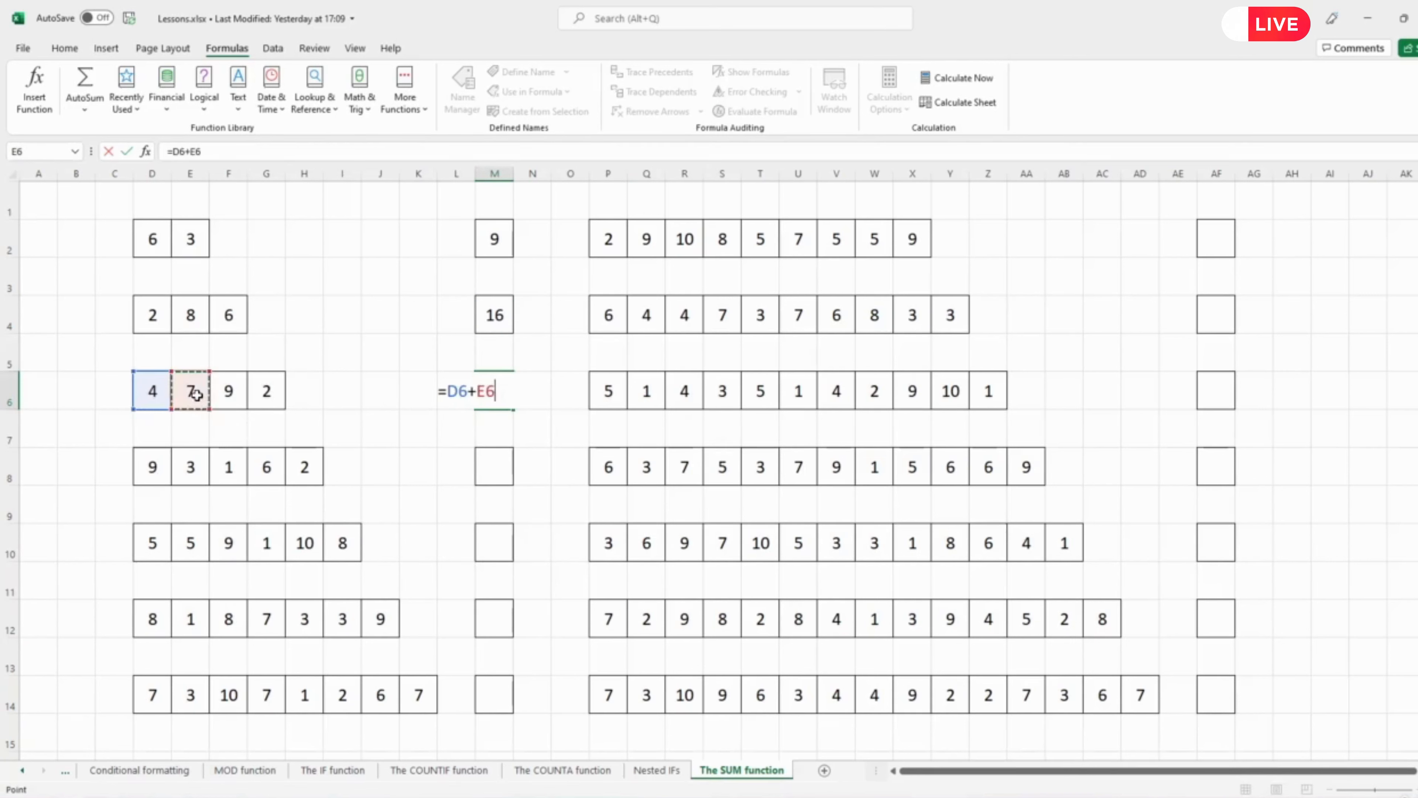
text(+)
click(226, 393)
text(+)
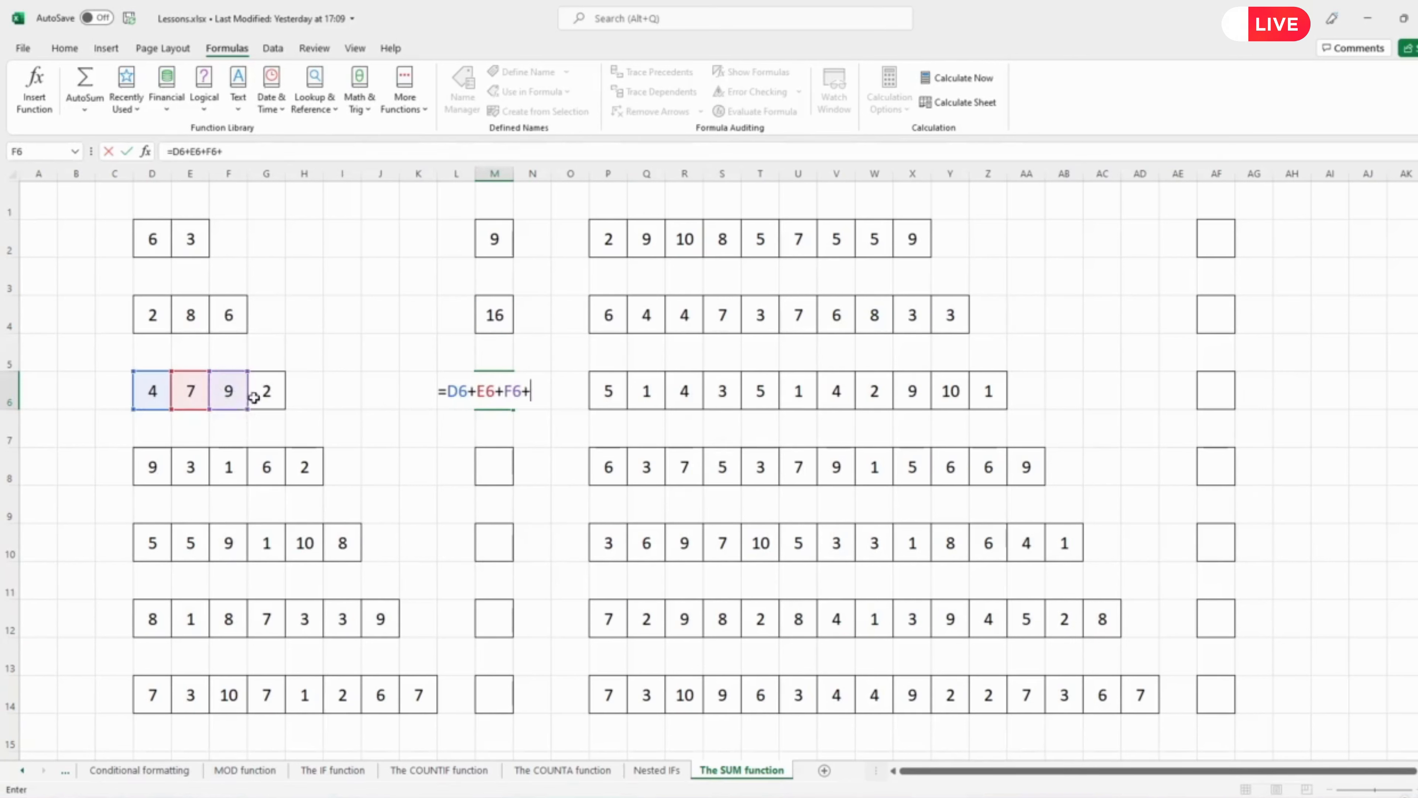
click(268, 394)
key(Return)
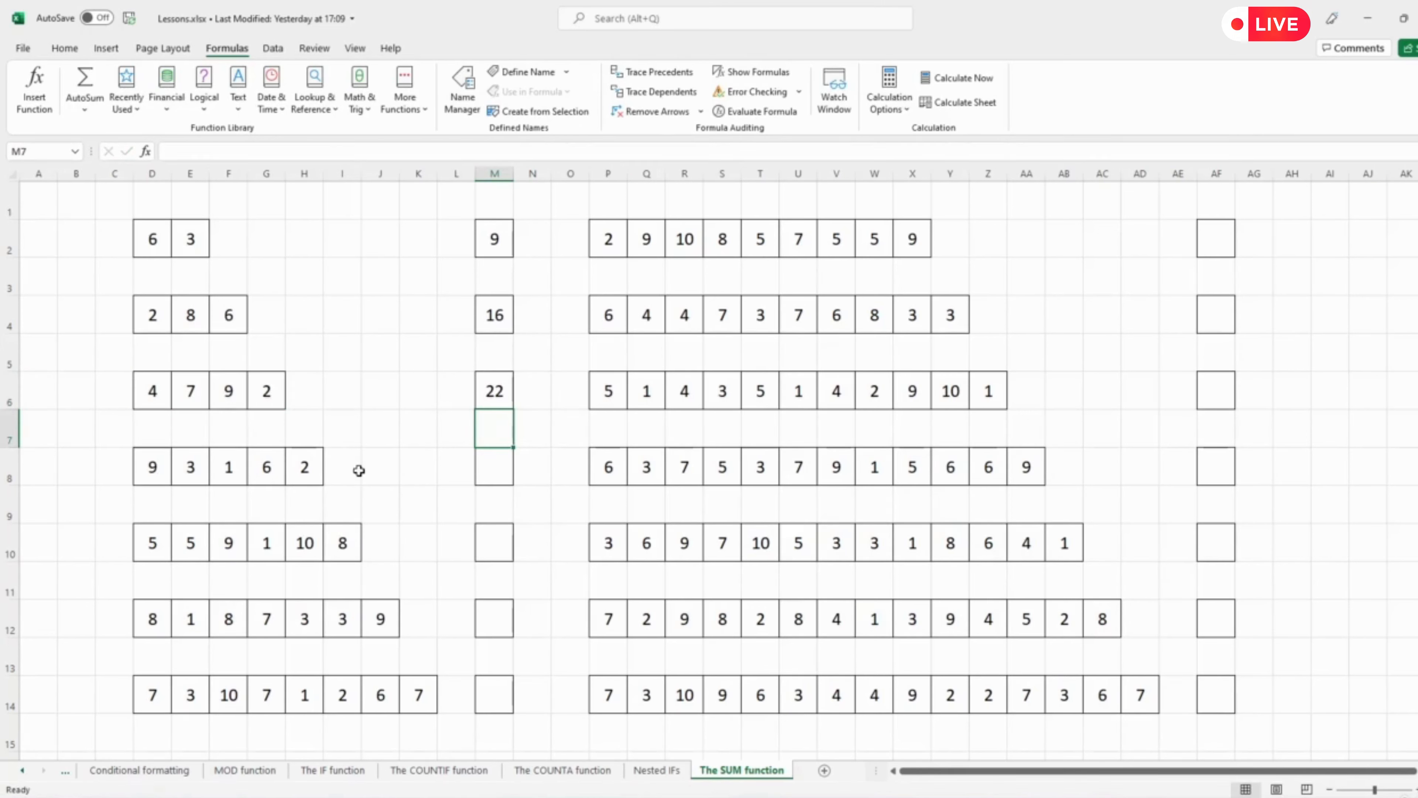
Review the addition formulas in M6, M4 and M2.
click(497, 389)
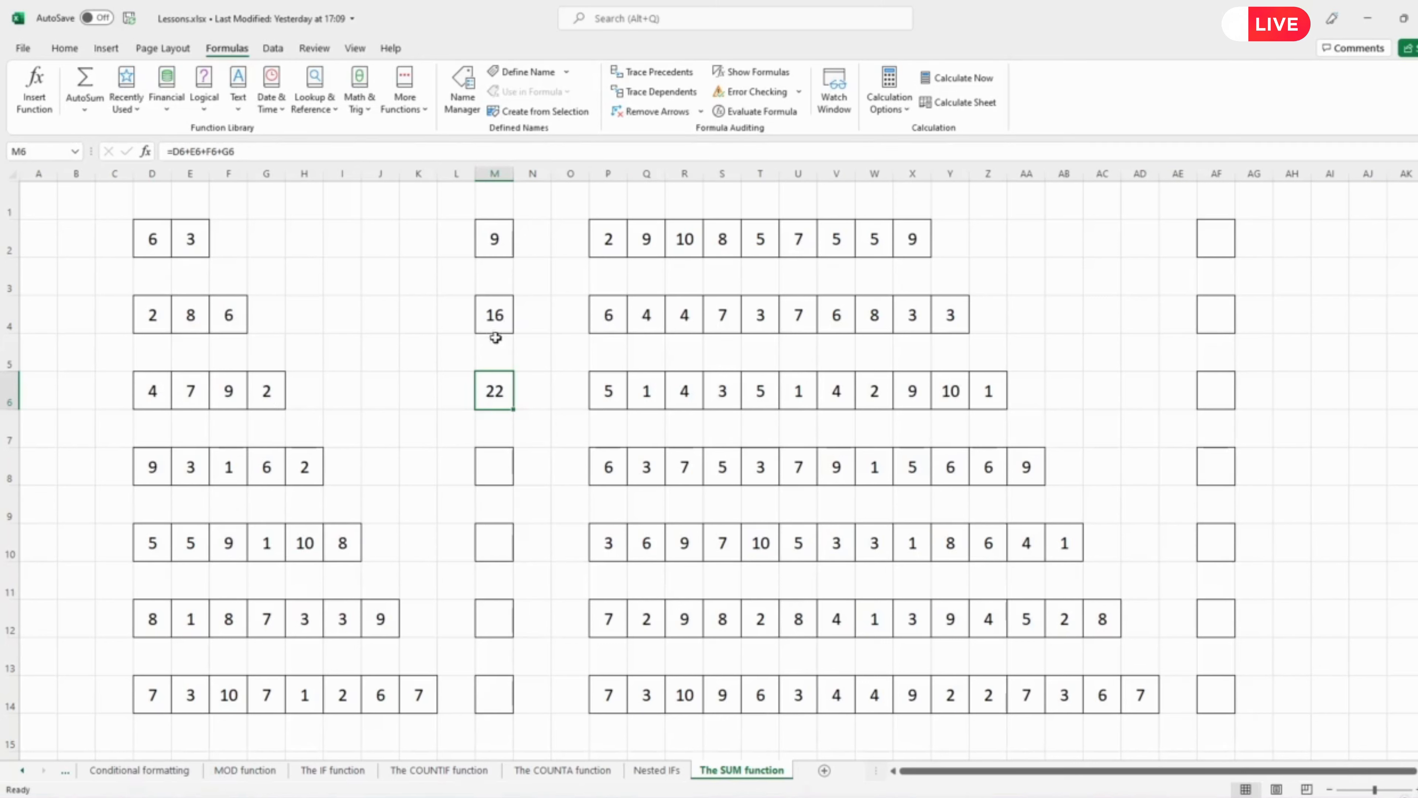
click(501, 318)
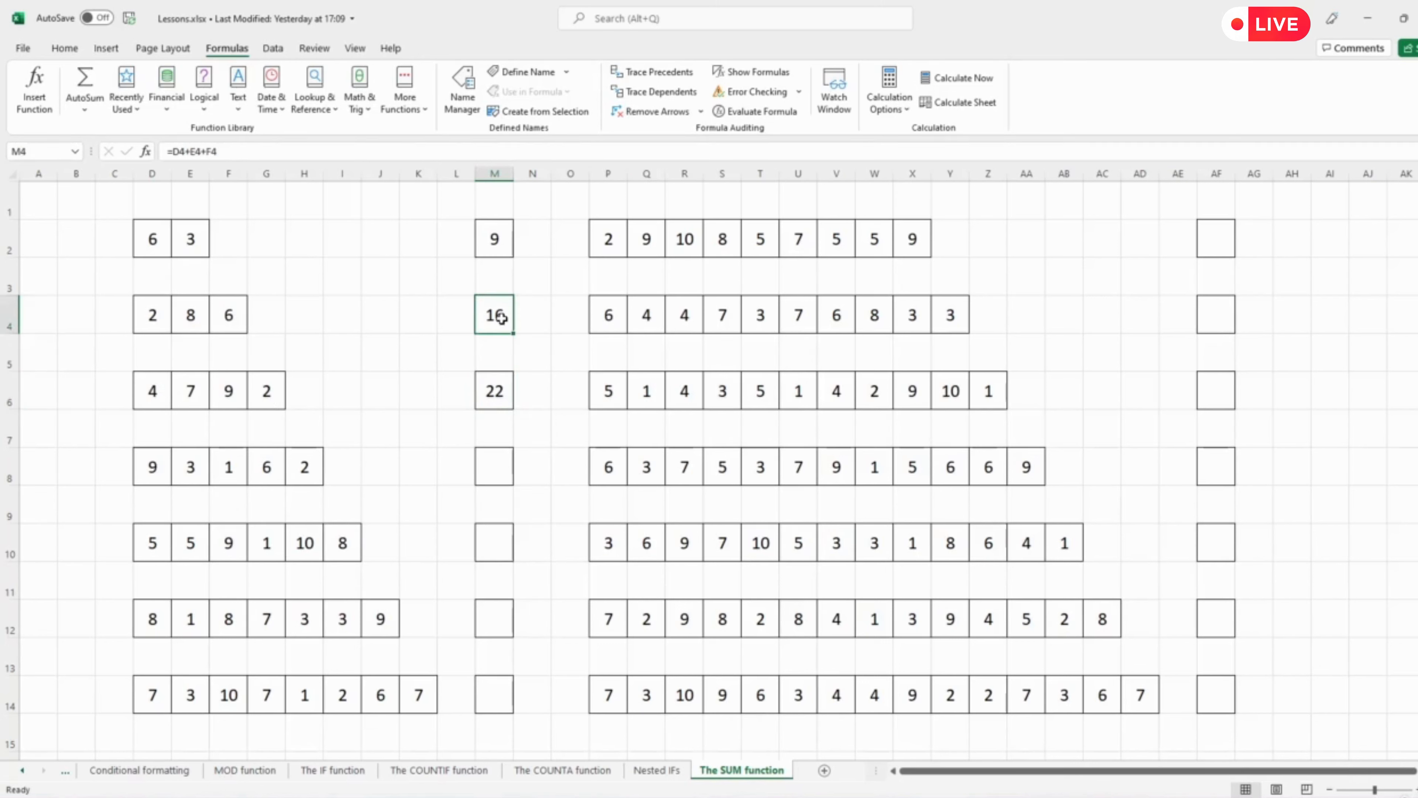
click(493, 239)
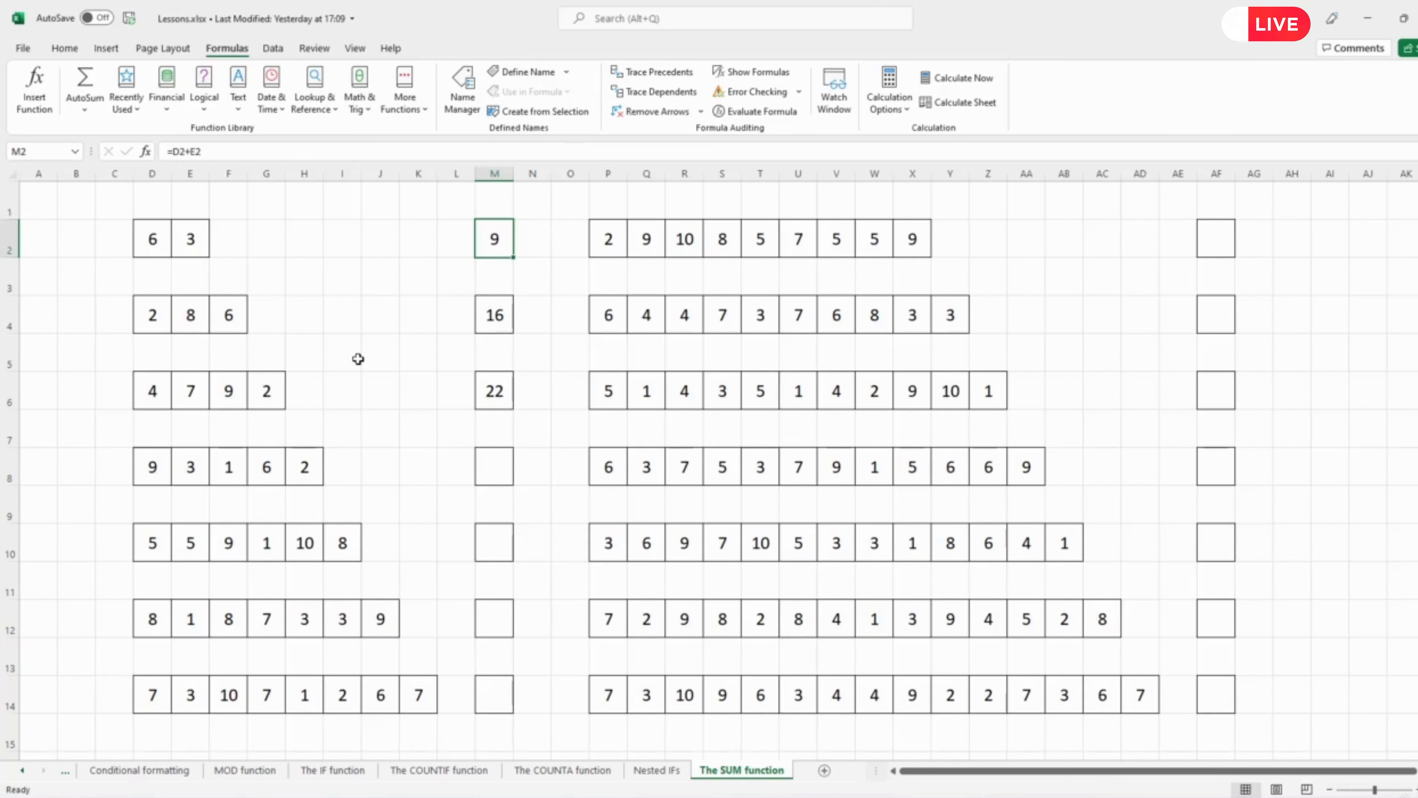
Replace the formula in M6 with =sum(D6:G6), selecting the row's four values as the range.
click(489, 391)
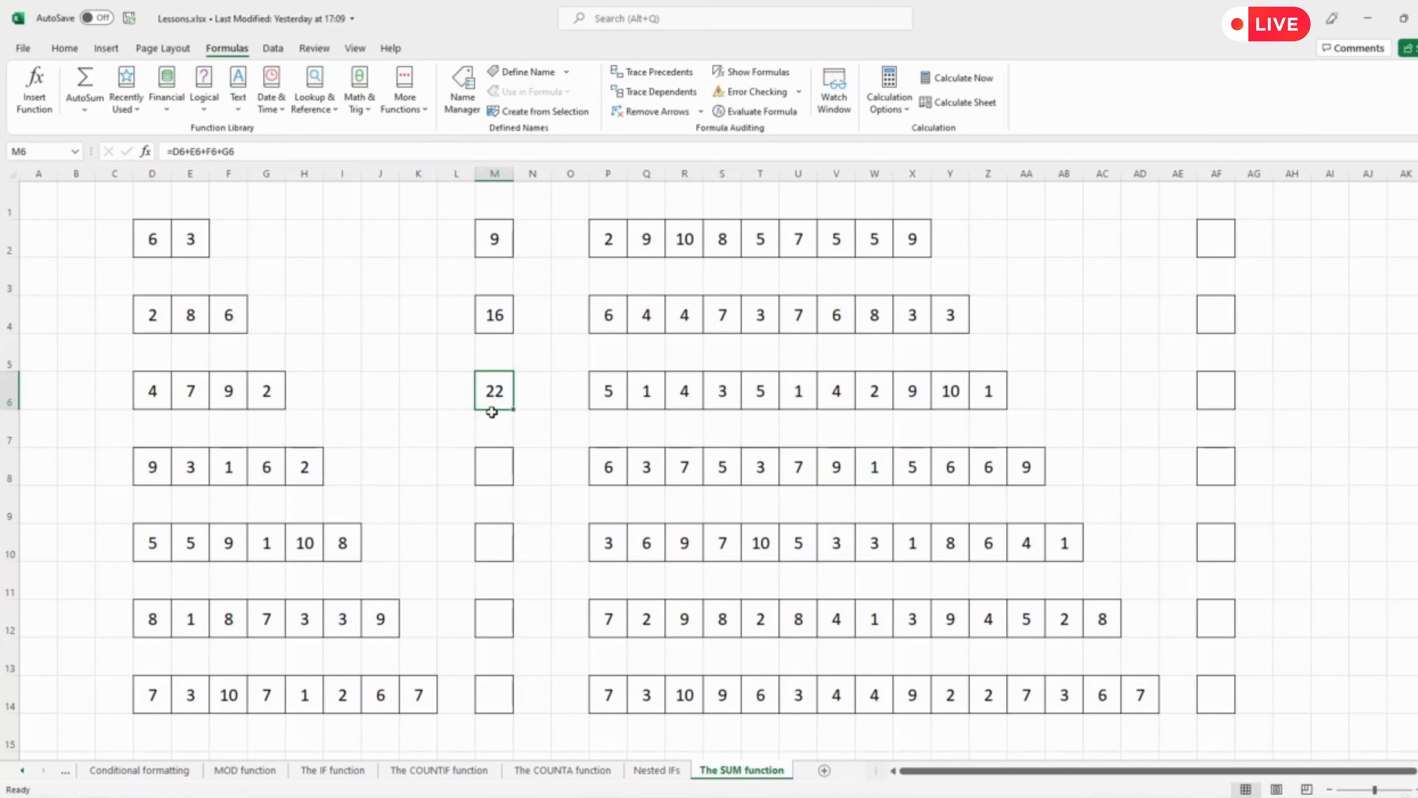
text(=su)
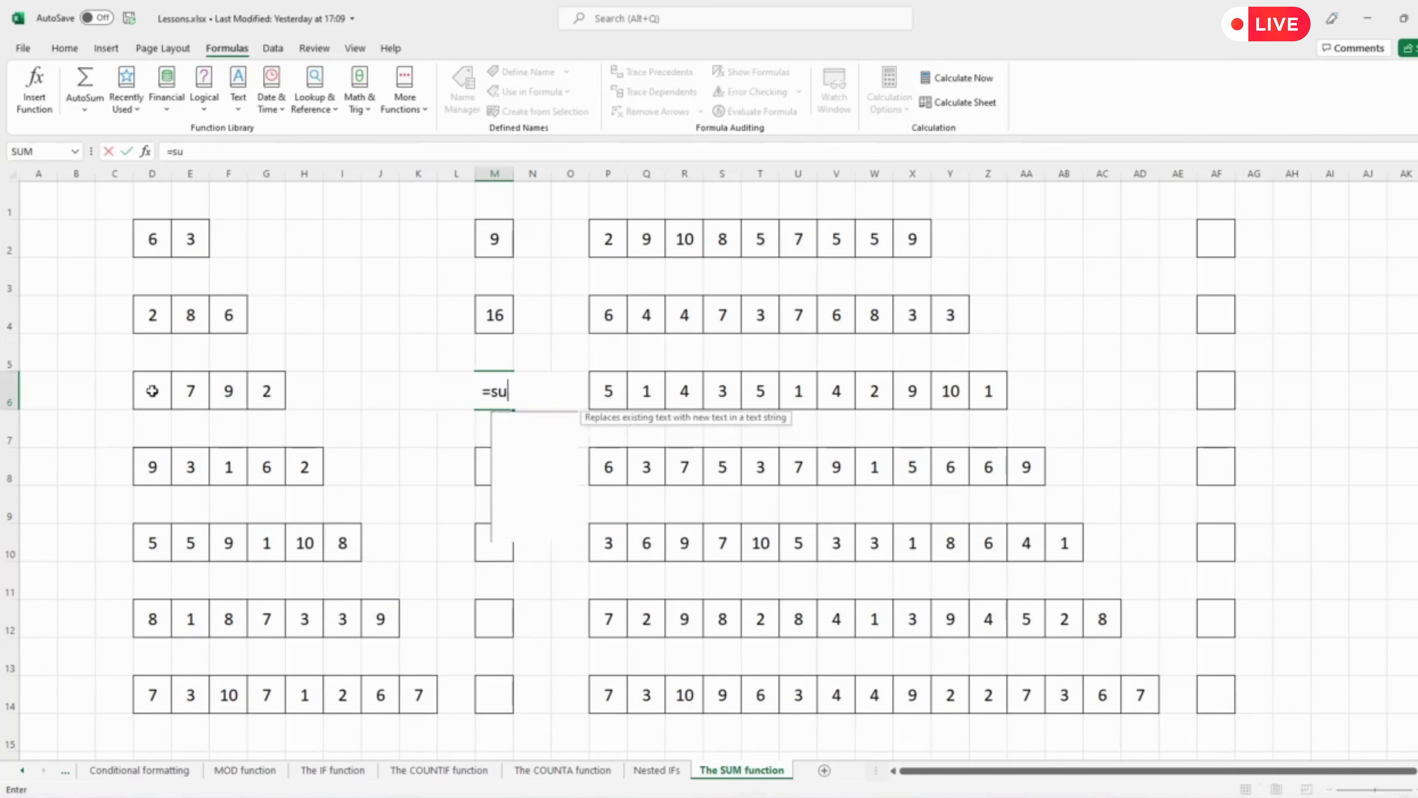
text(m()
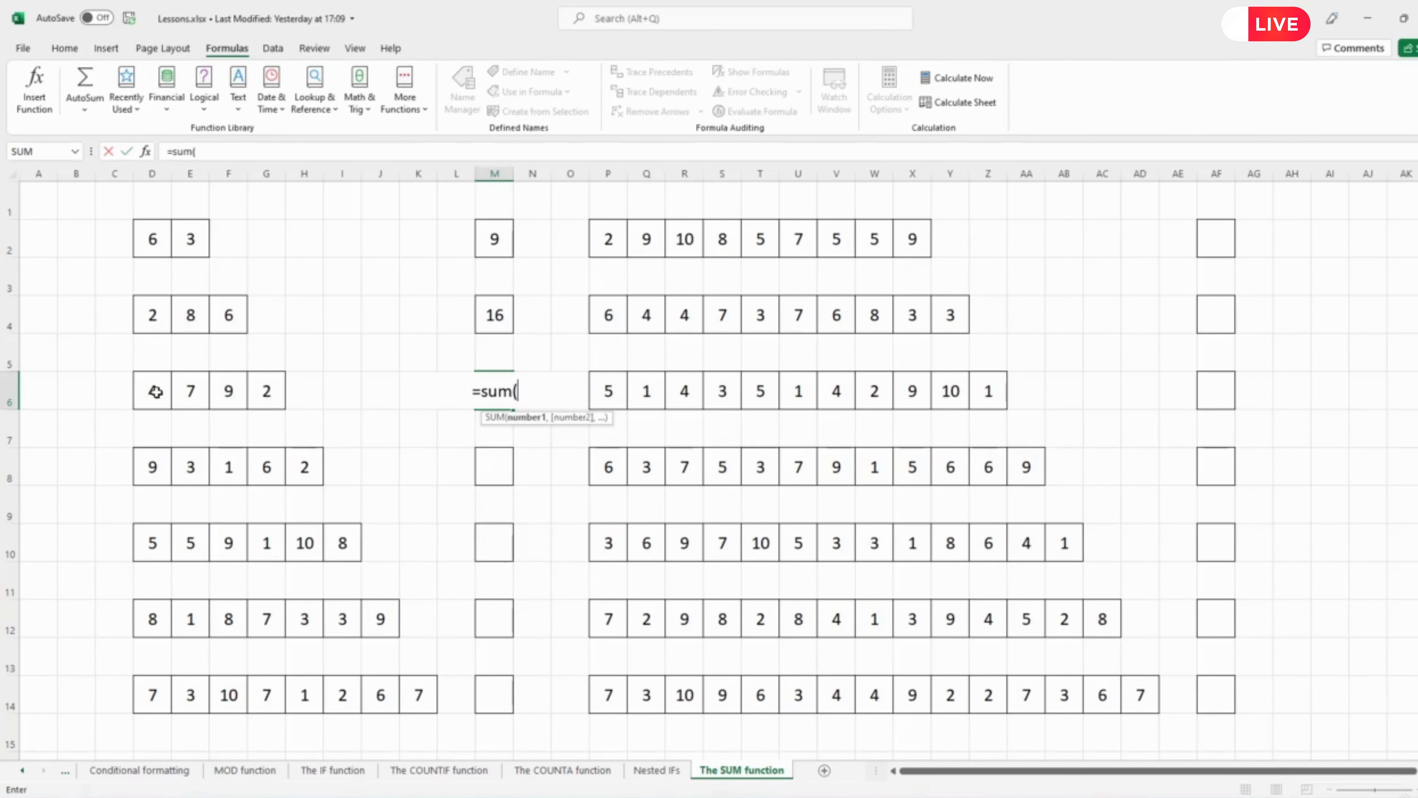
drag(155, 391, 267, 391)
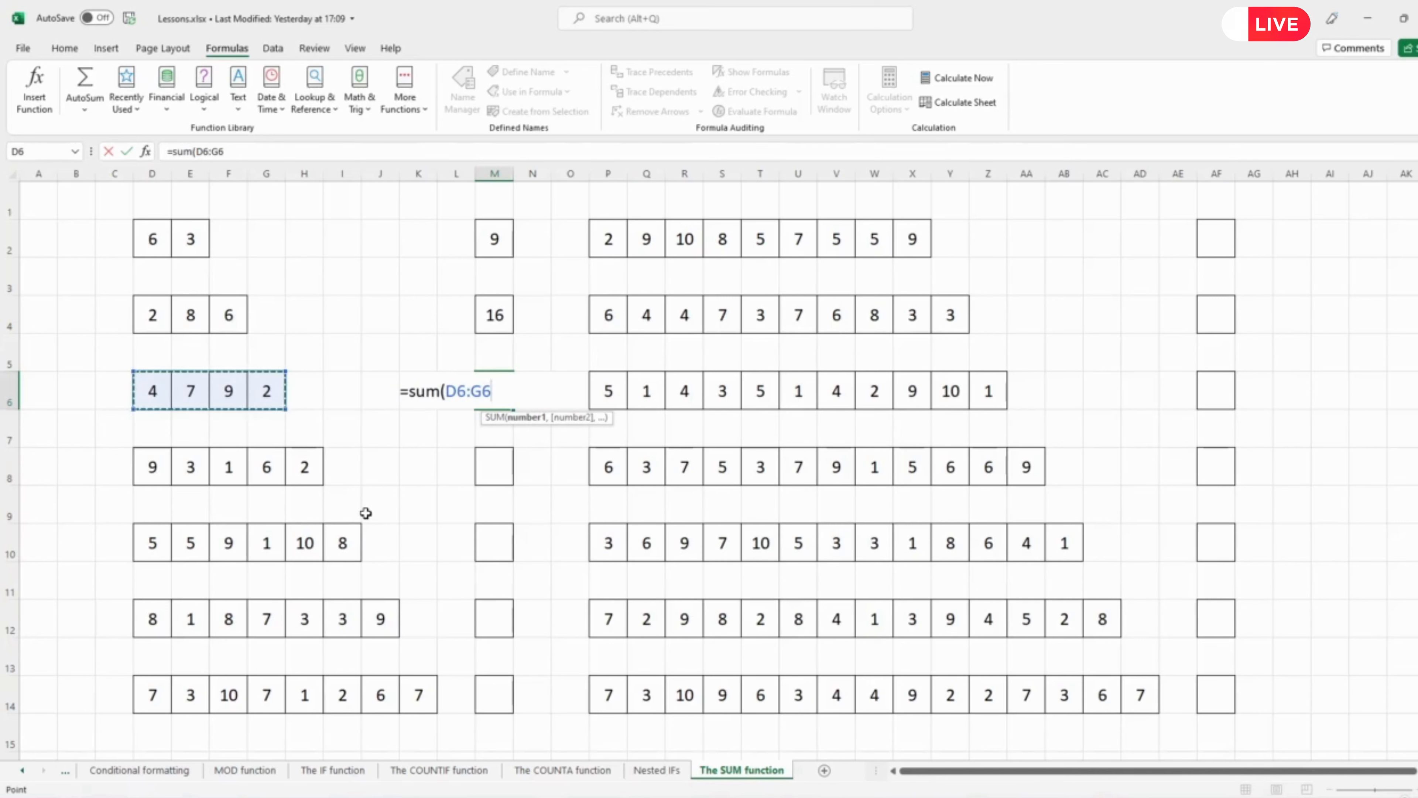
text())
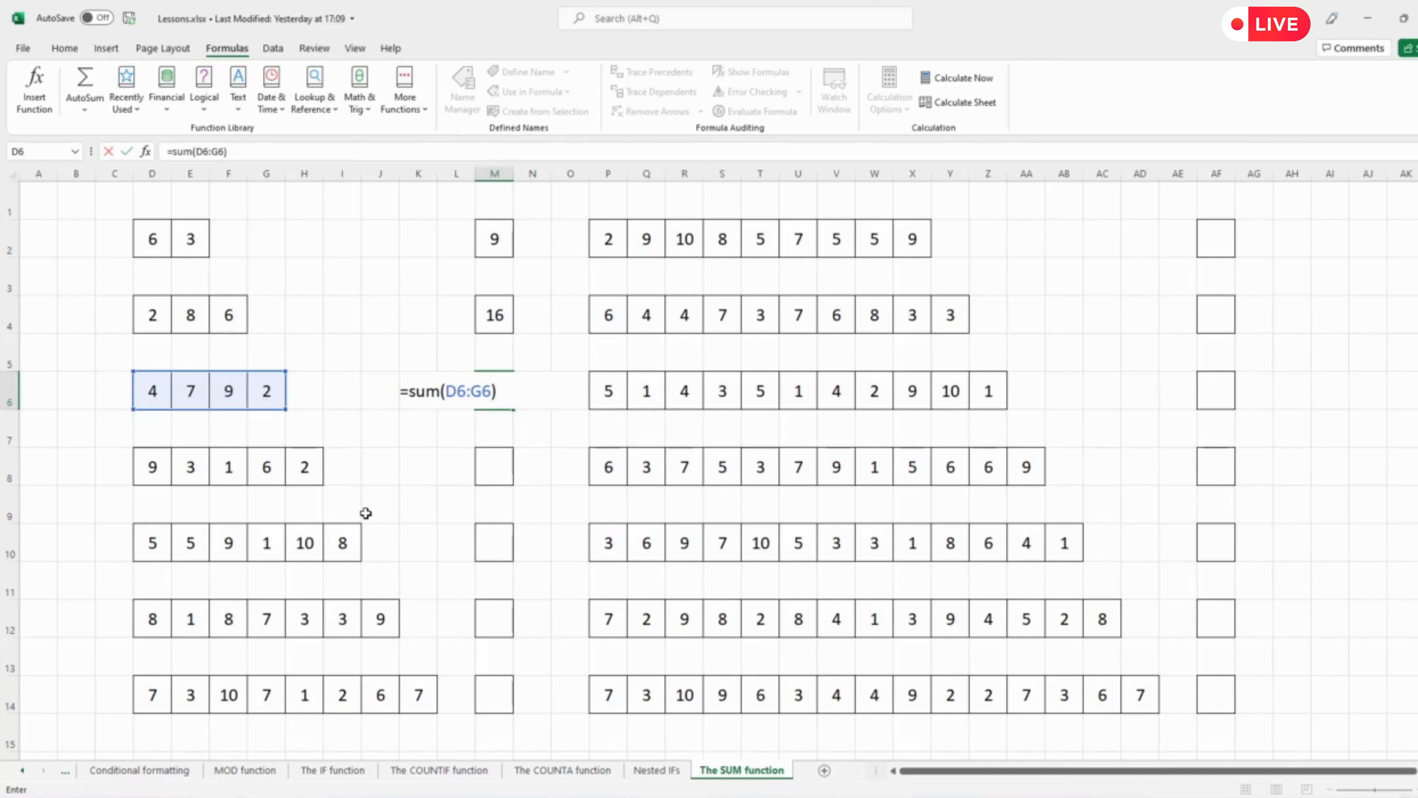
key(Return)
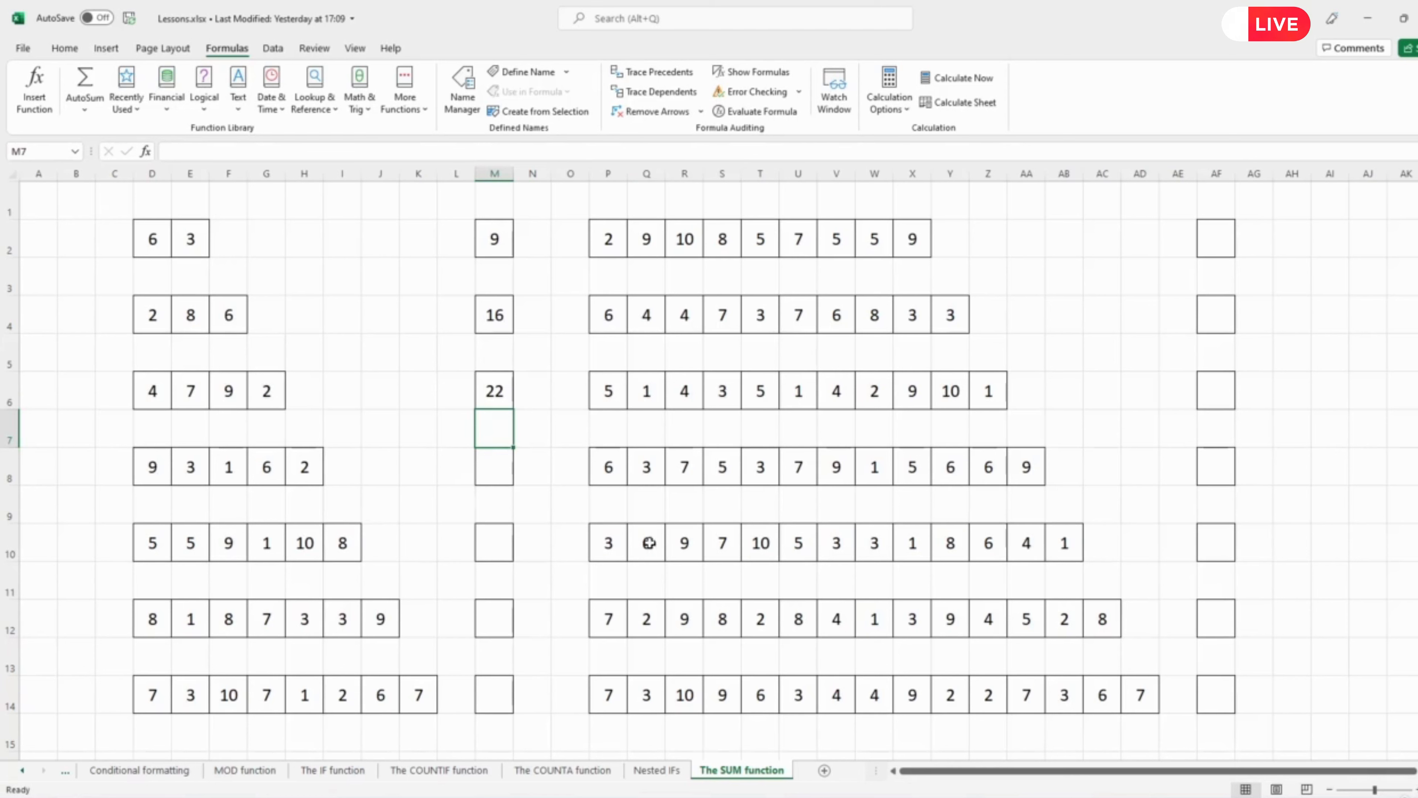
Enter =sum(D8:H8) in M8 to total the fourth row of numbers, moving on to M10.
click(496, 476)
text(=sum()
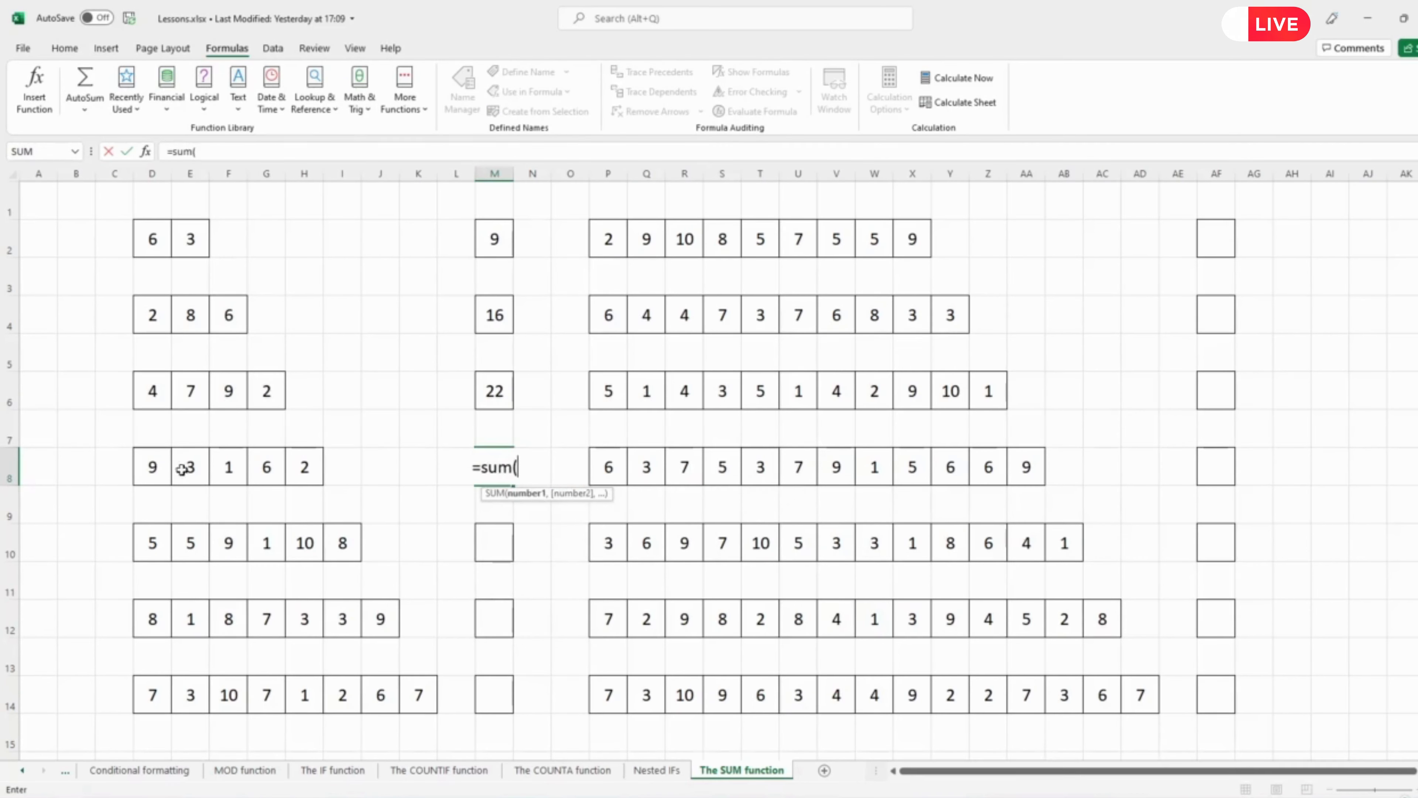
drag(151, 468, 299, 472)
key(Return)
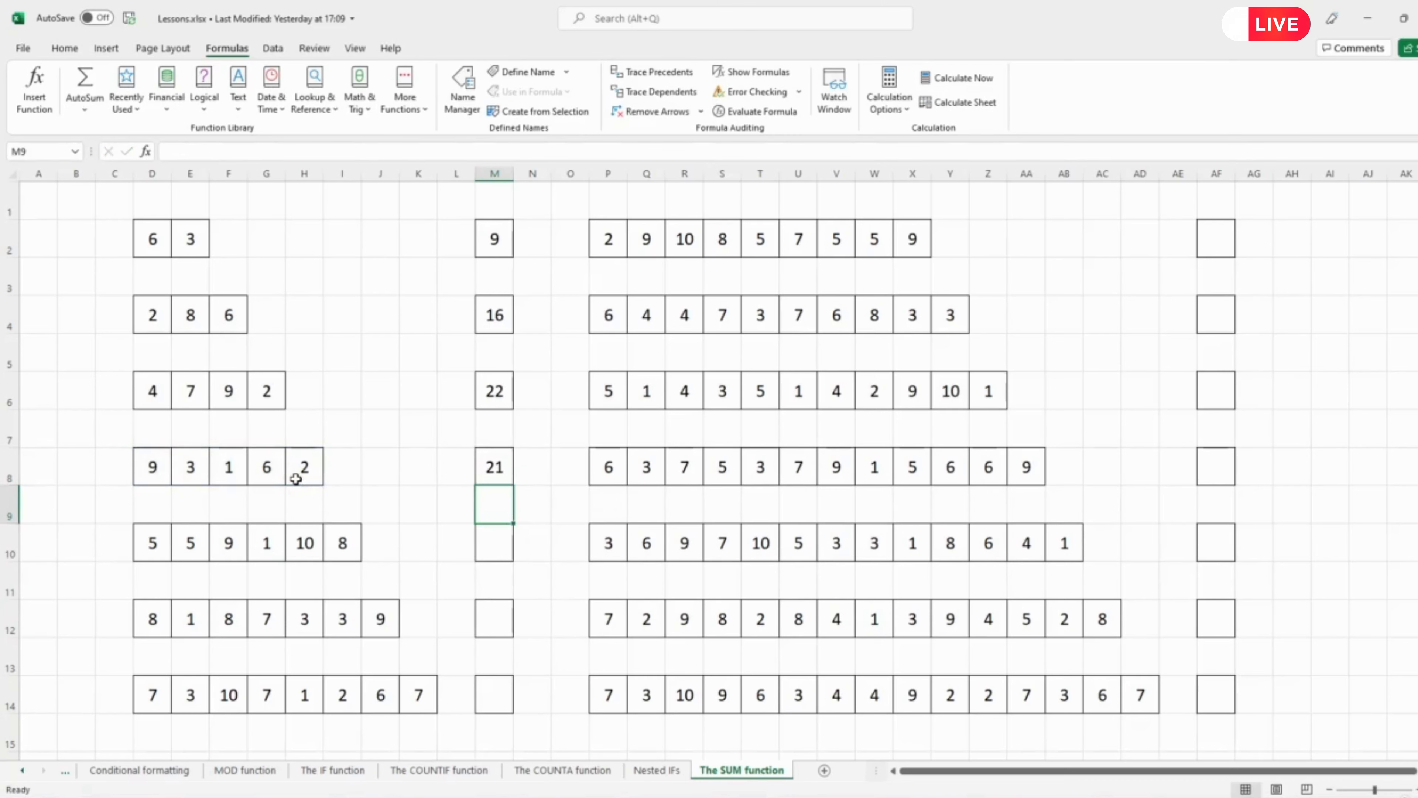
click(505, 553)
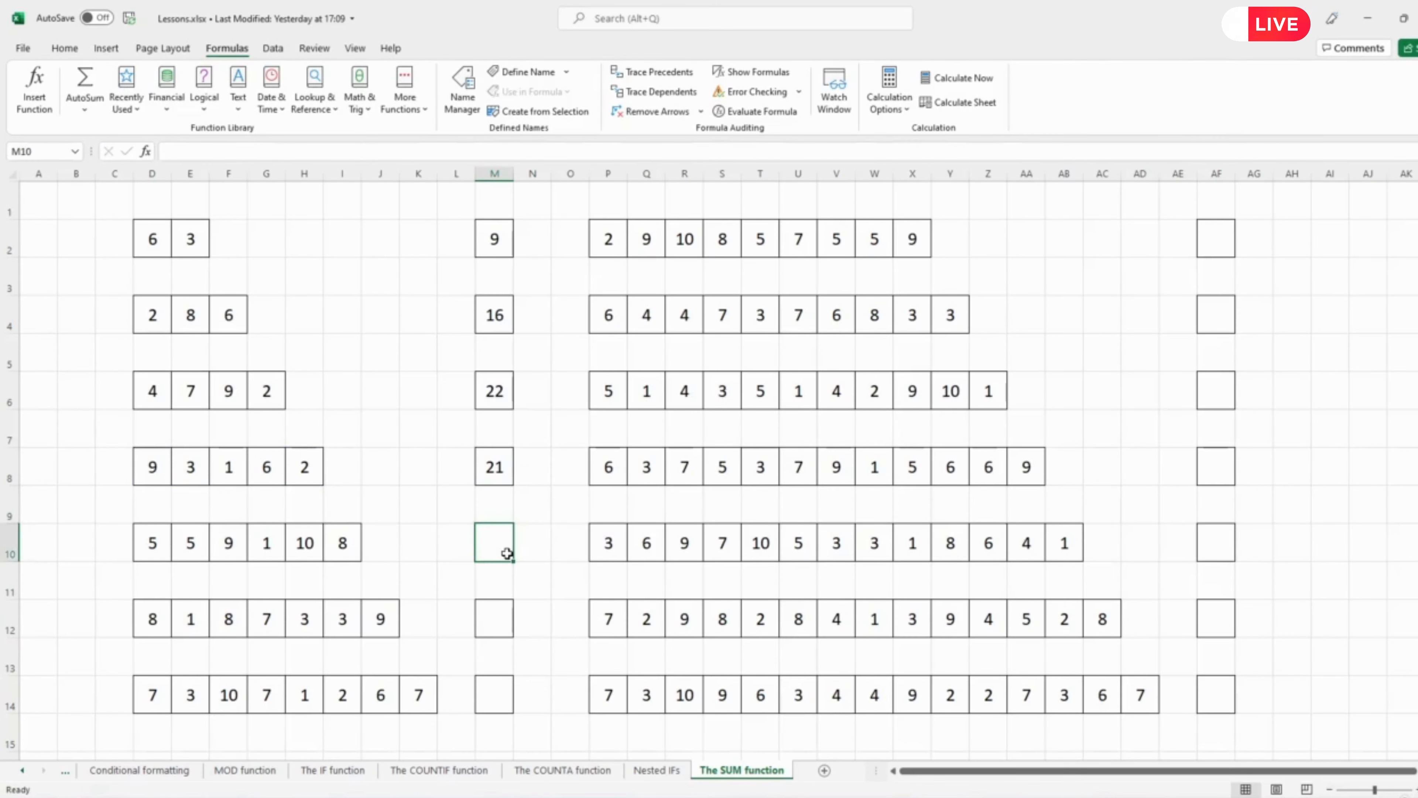
Copy the SUM formula from M8 into M10.
click(485, 474)
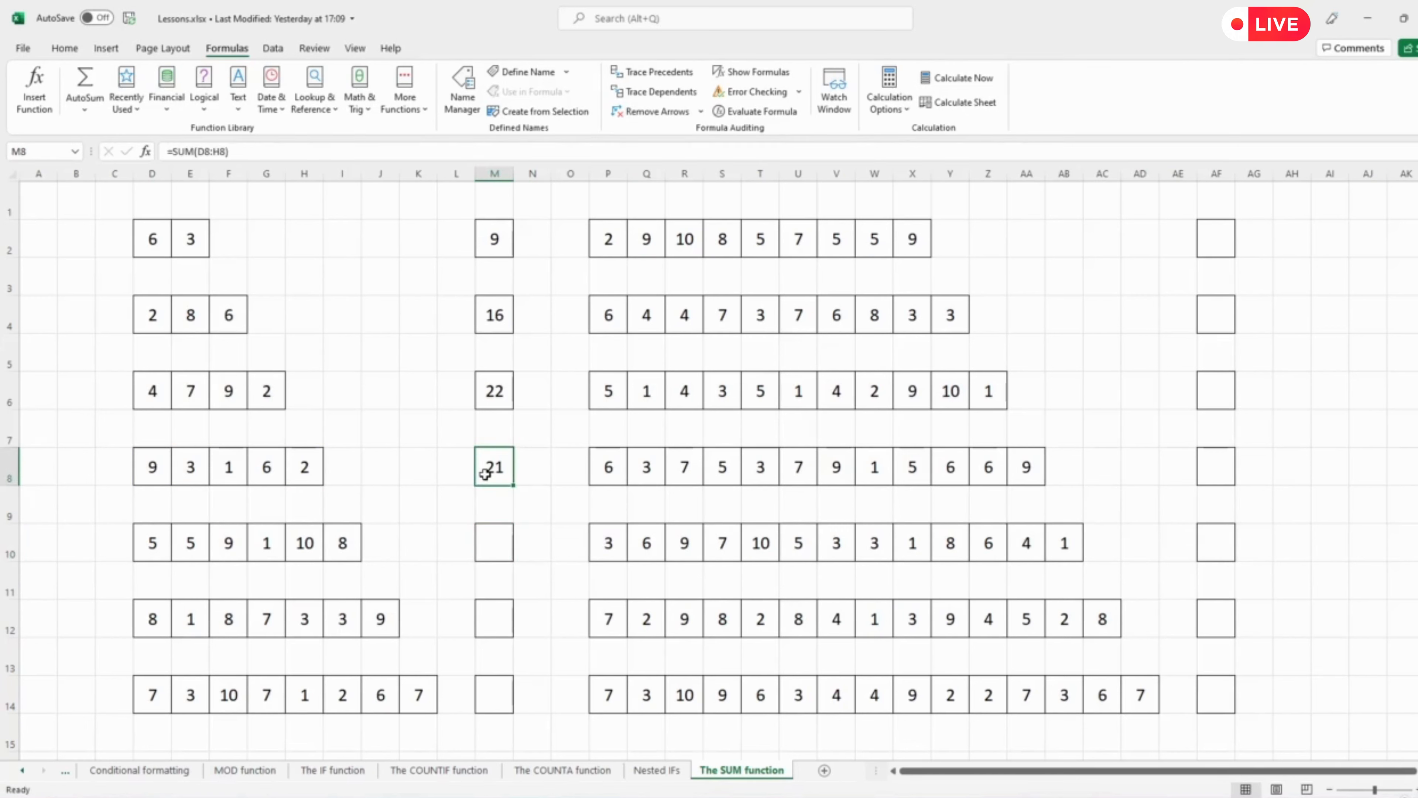
key(ctrl+c)
click(492, 550)
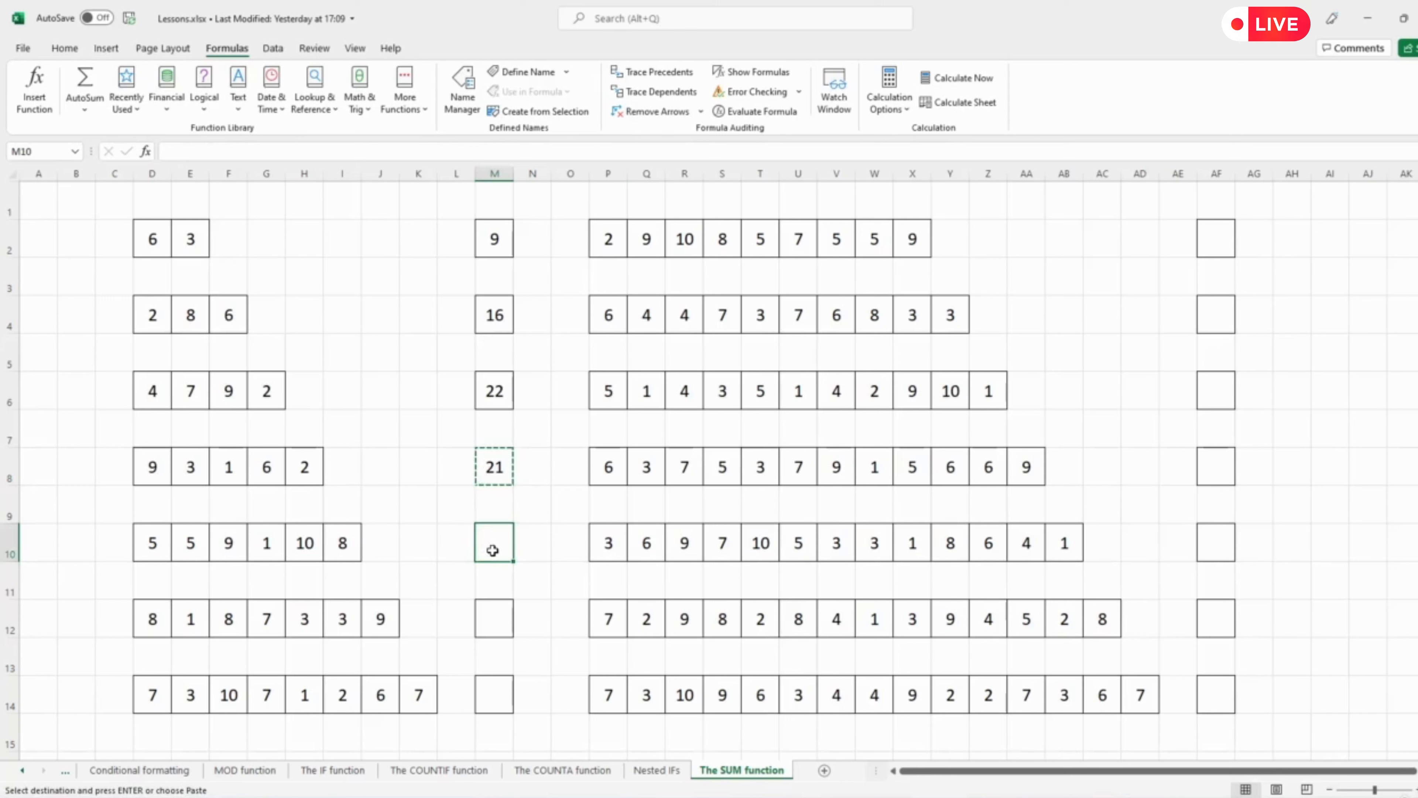
key(ctrl+v)
Extend M10's SUM range to D10:I10 so it covers the whole fifth row.
click(223, 157)
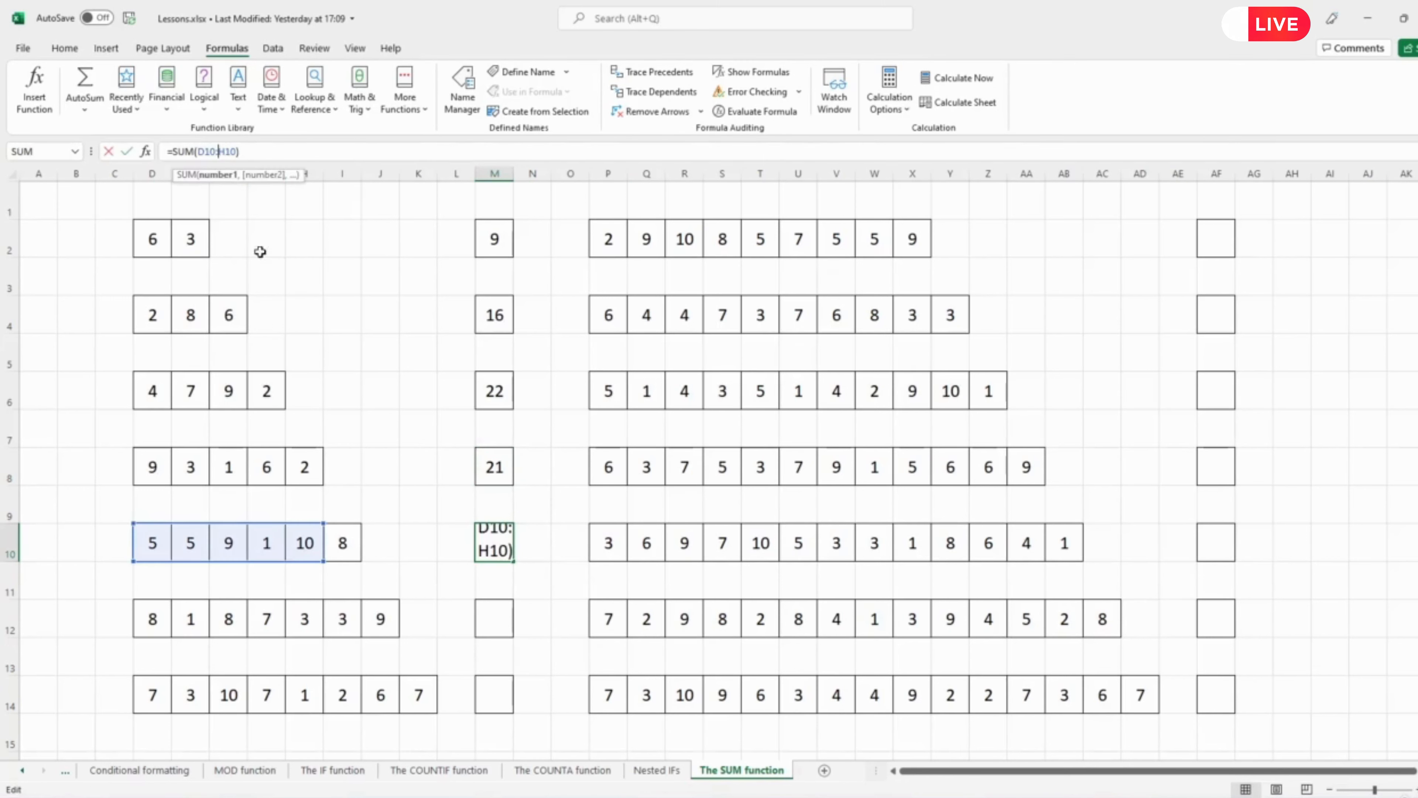
click(331, 555)
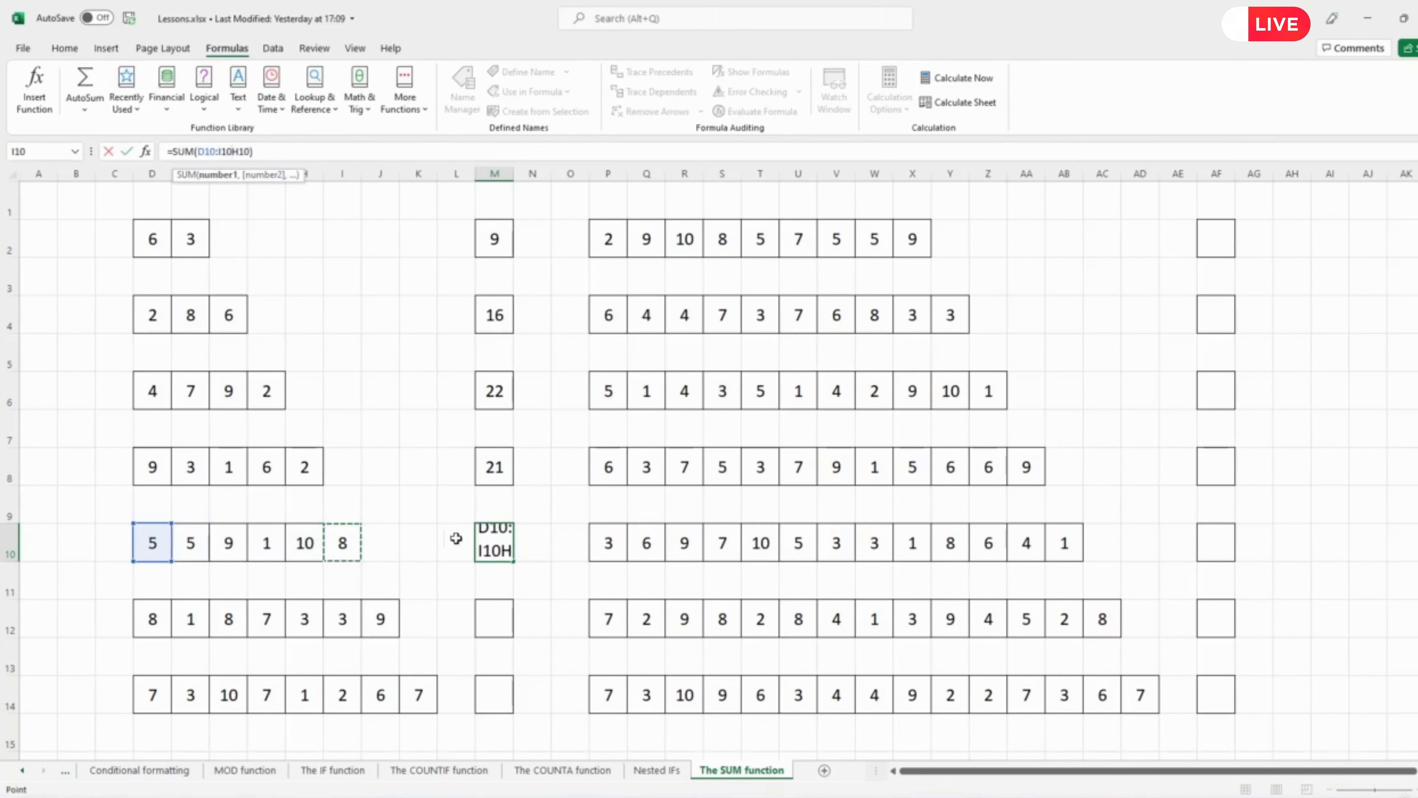
key(BackSpace)
key(BackSpace)
key(Delete)
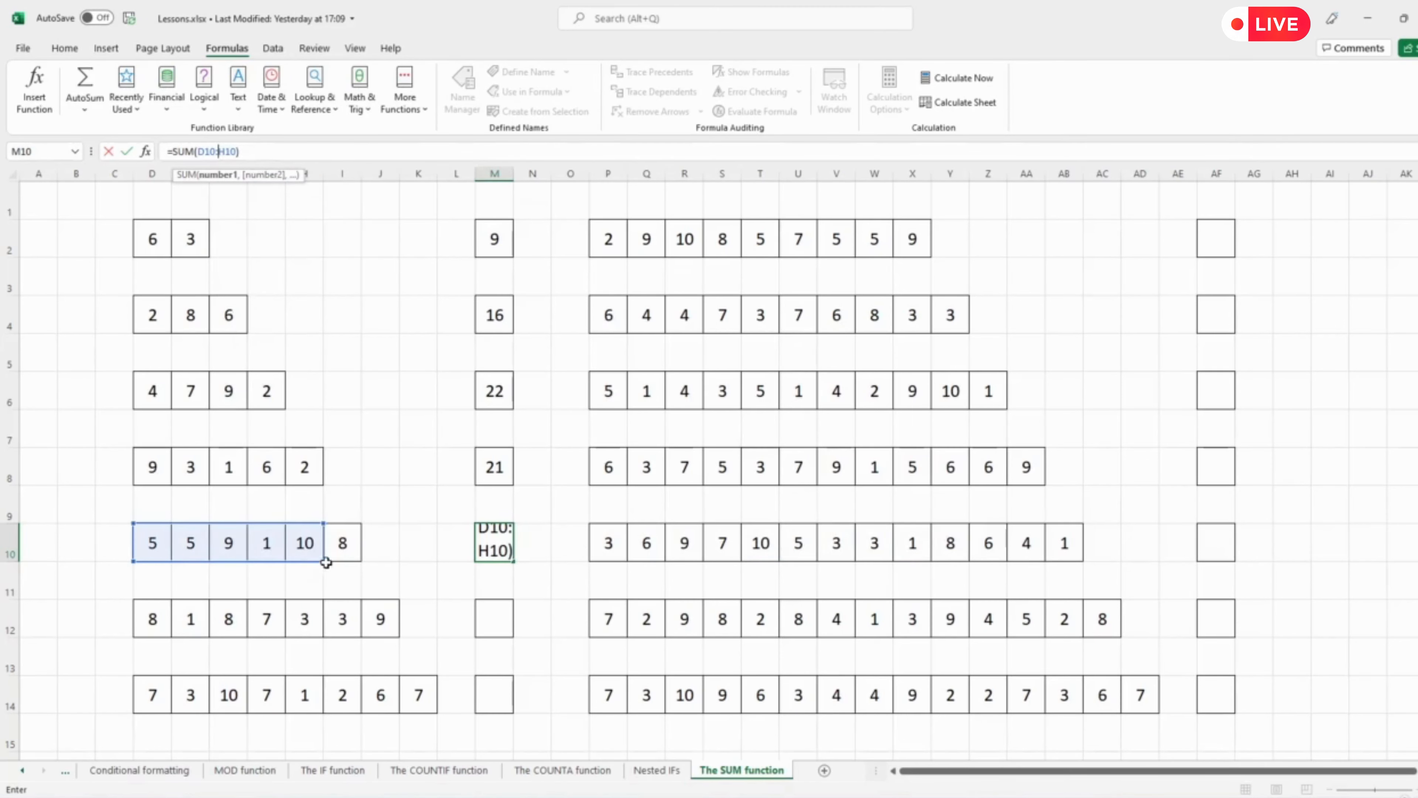
drag(323, 560, 360, 561)
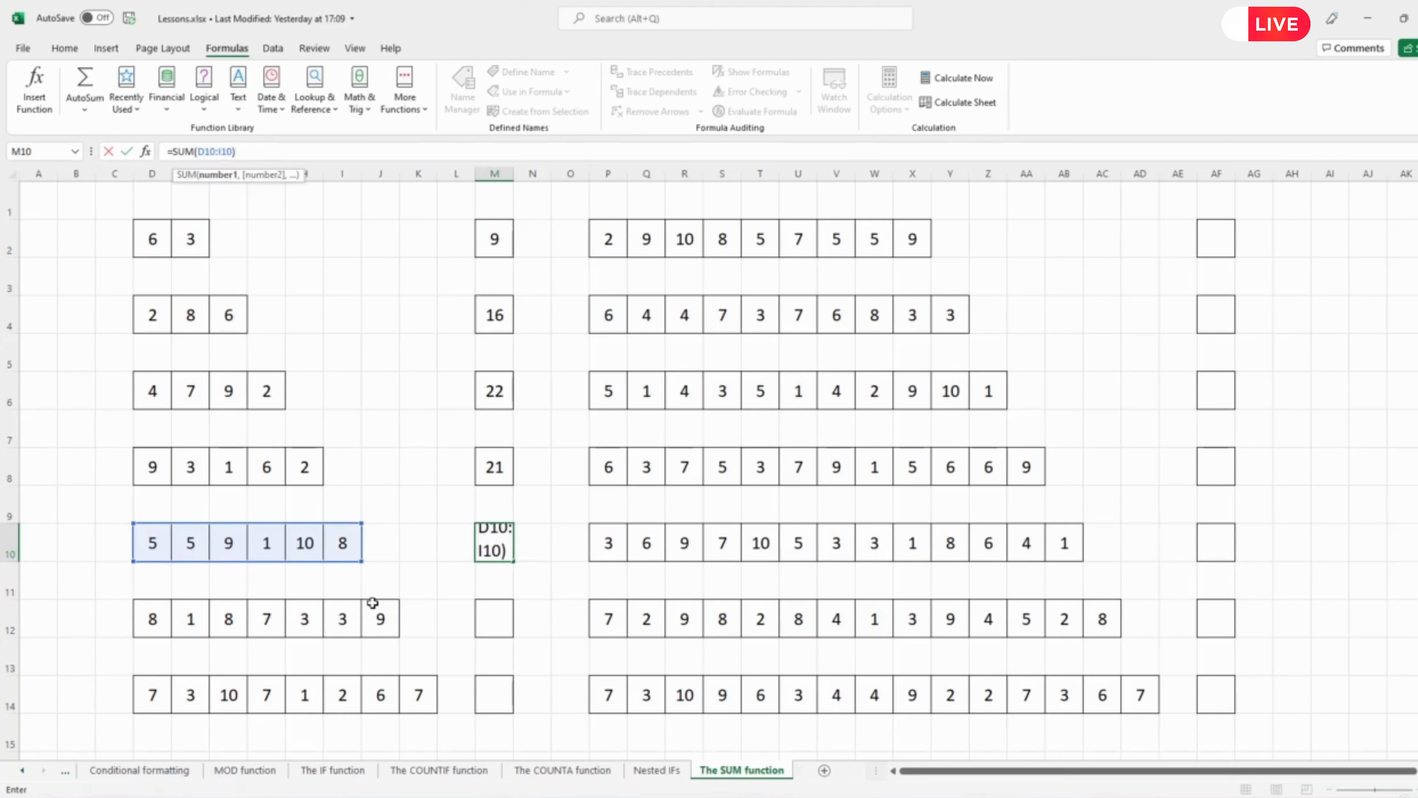
key(Return)
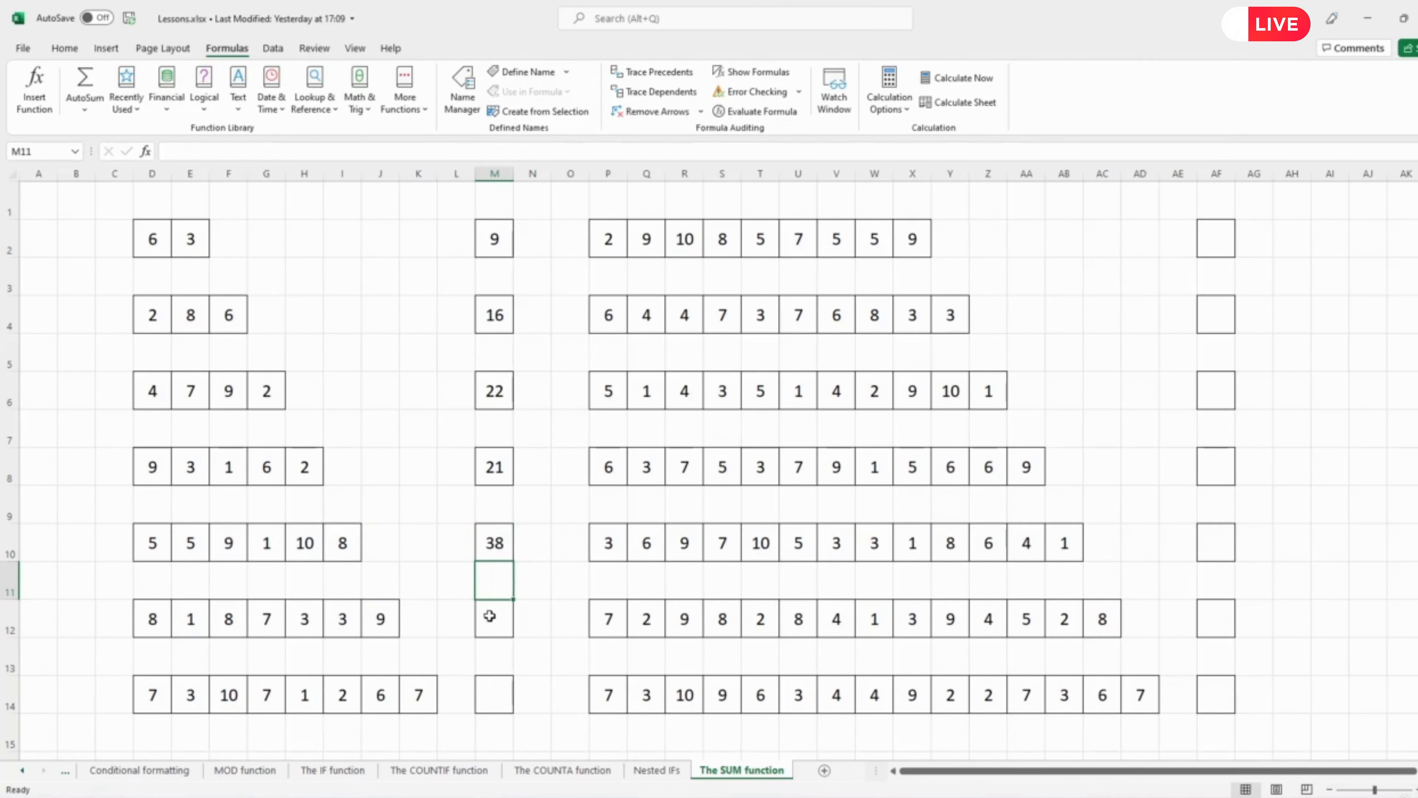
Copy M10's SUM formula into AF14.
click(498, 541)
key(ctrl+c)
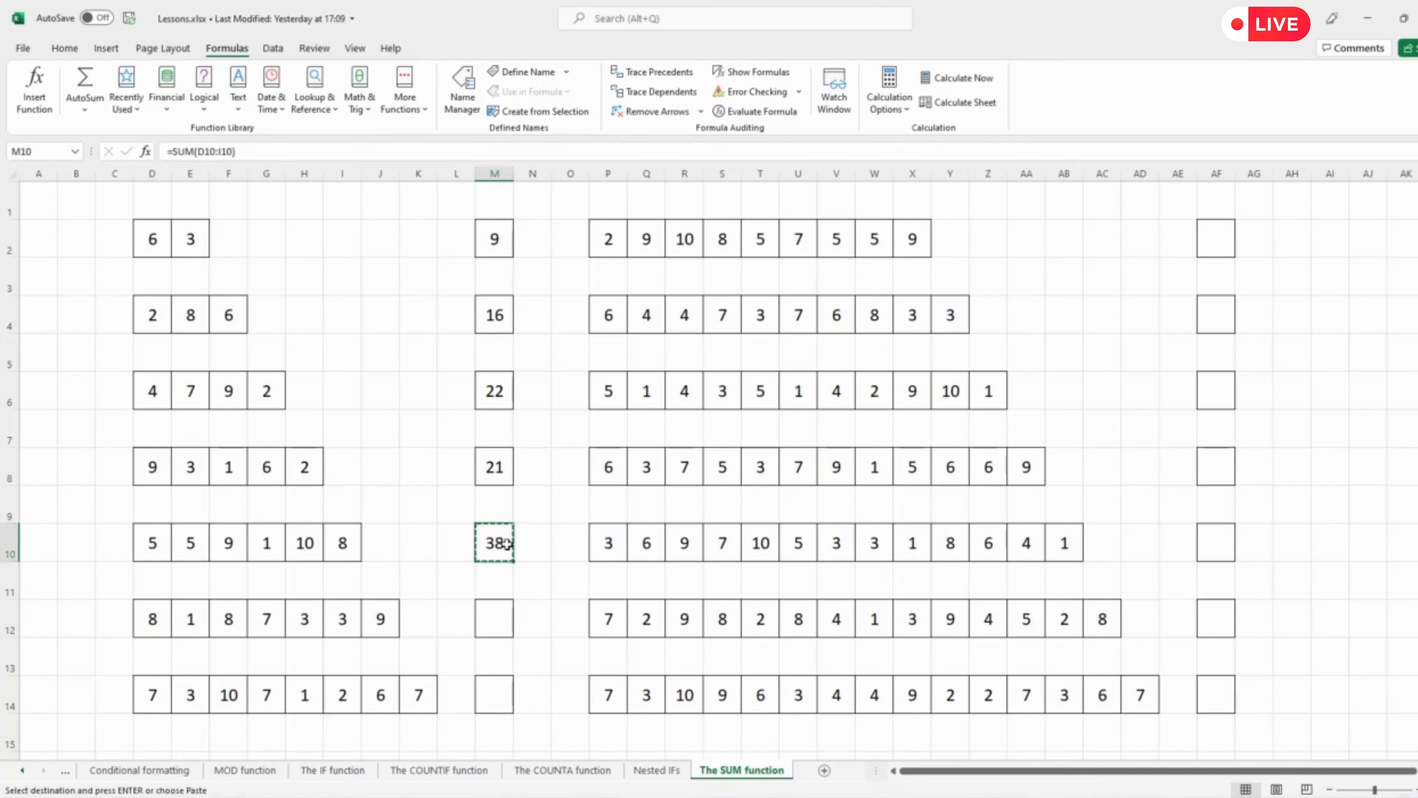
click(1214, 694)
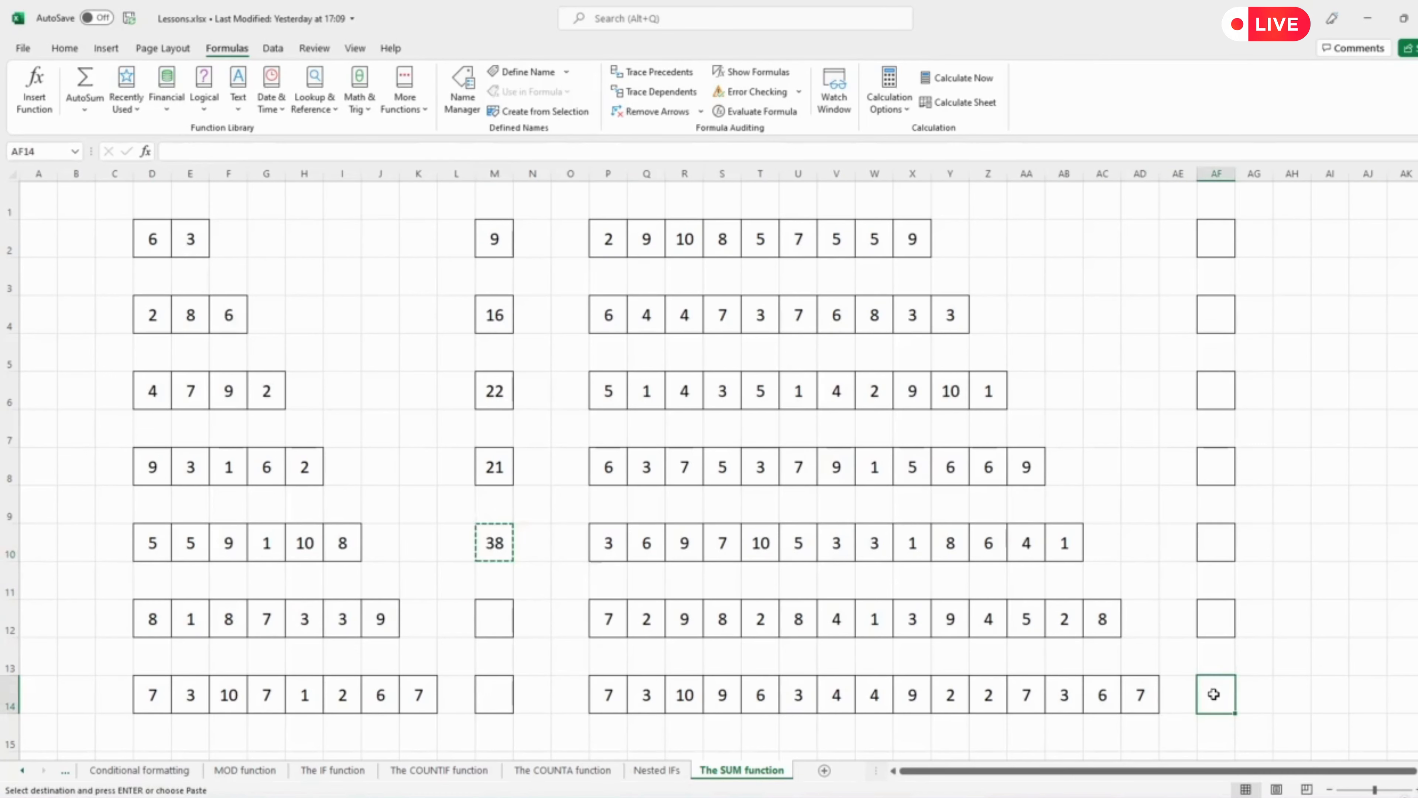
key(ctrl+v)
Change AF14's SUM range to P14:AD14 so it totals the entire bottom-right row.
click(221, 147)
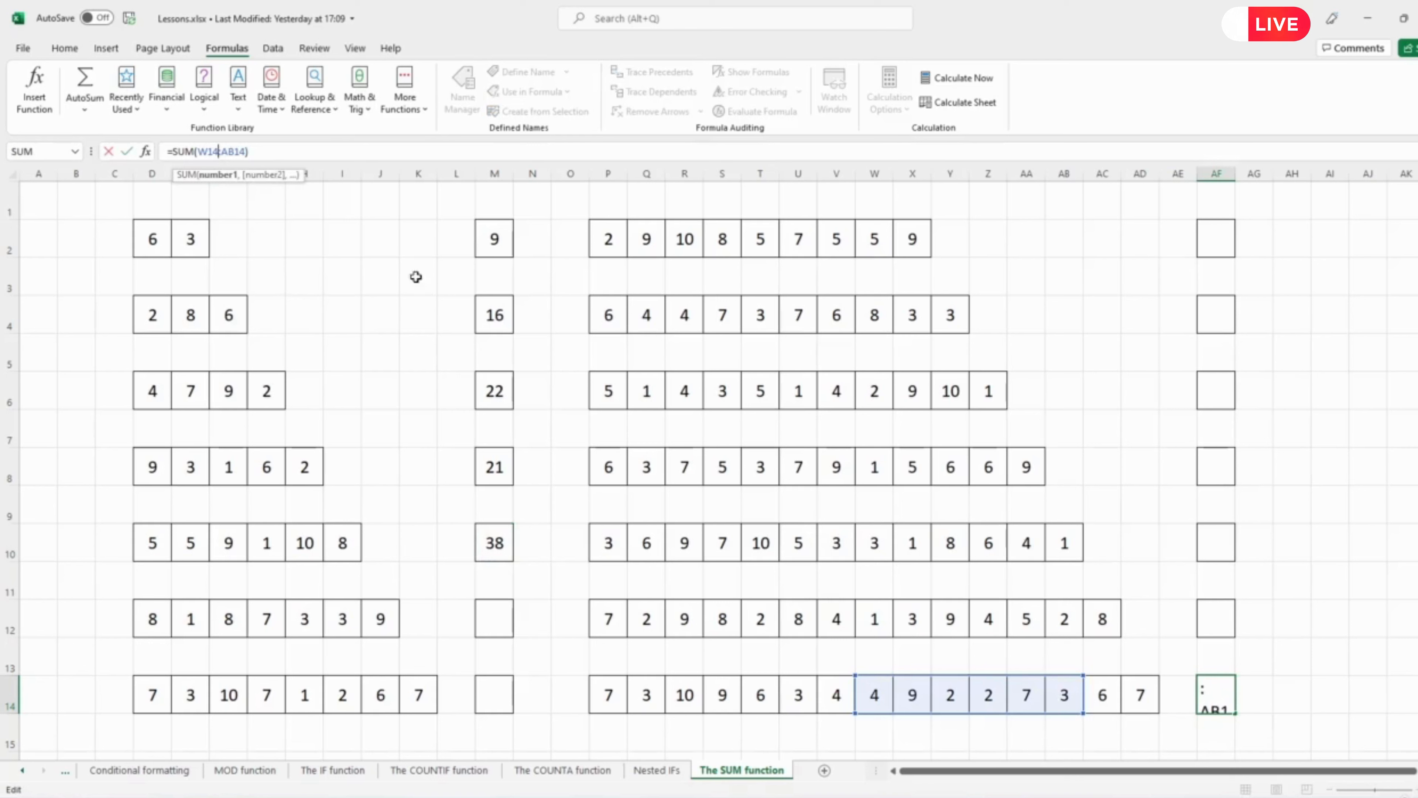
click(854, 715)
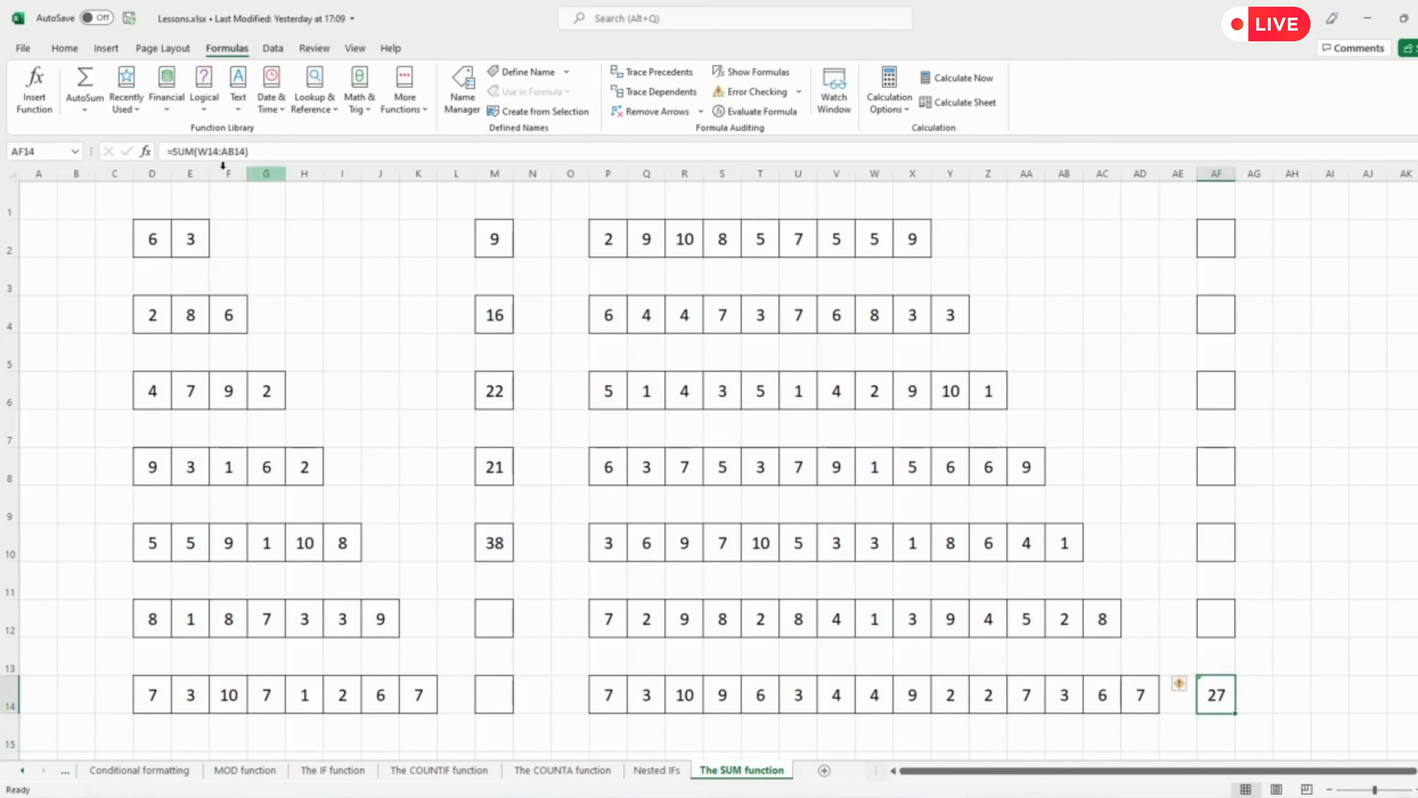
click(207, 152)
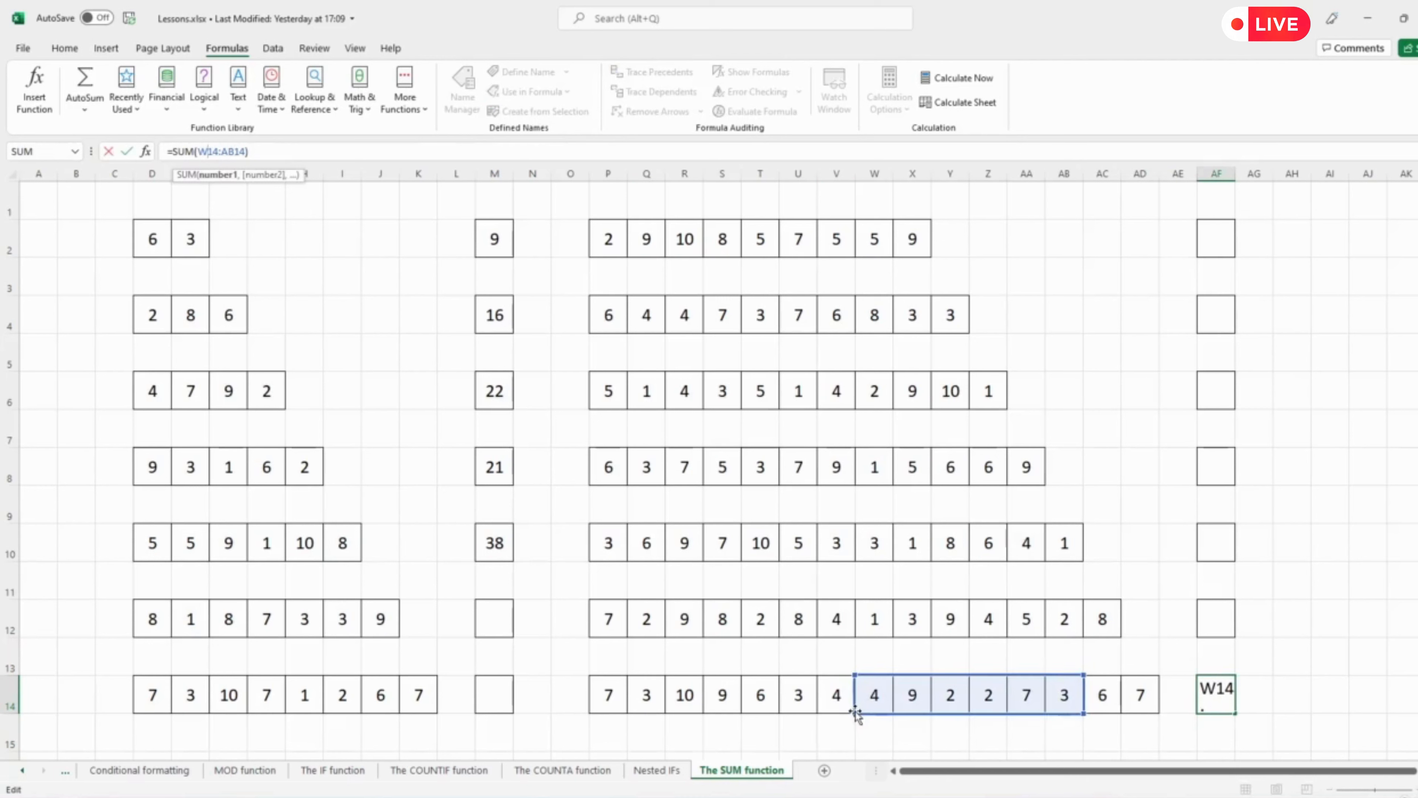
drag(854, 714, 593, 707)
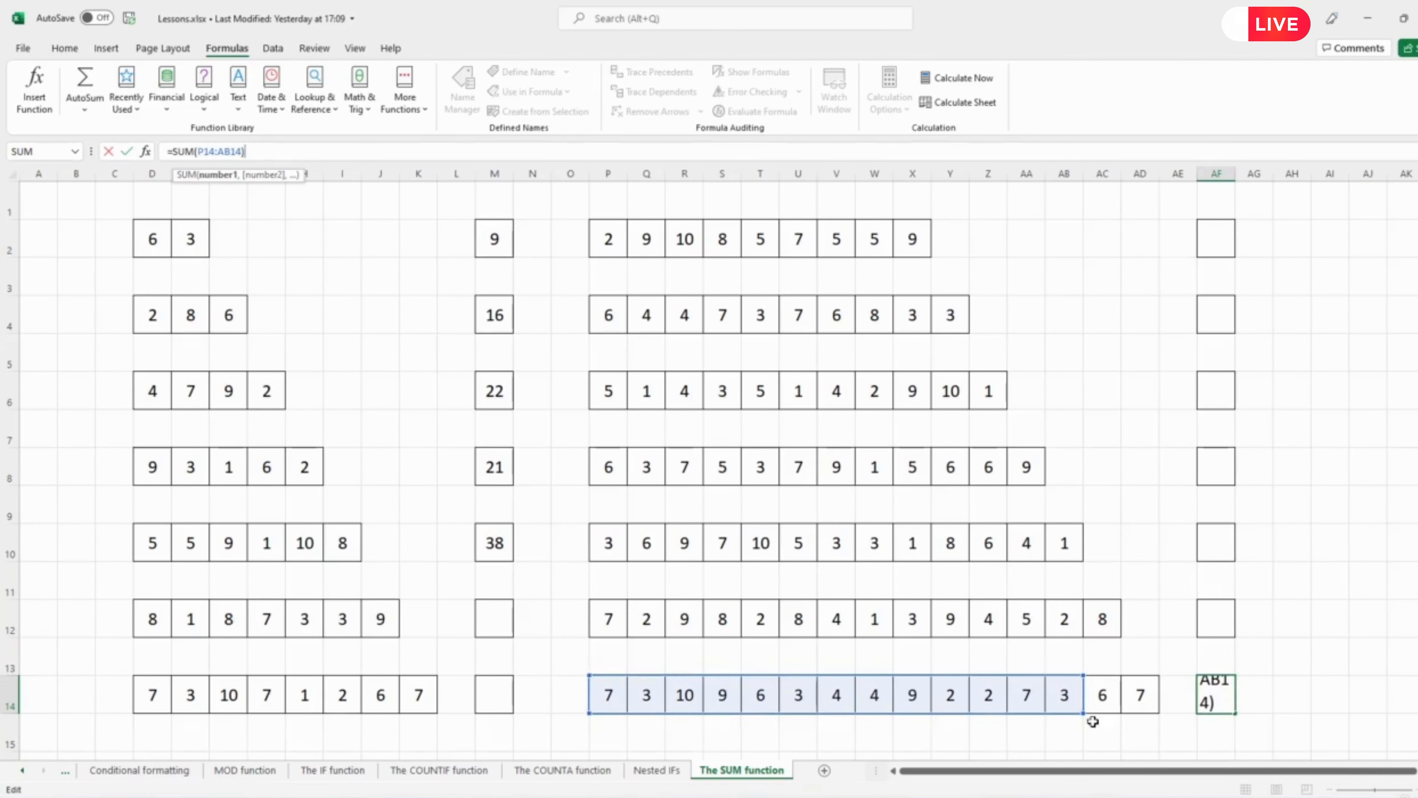
drag(1098, 709, 1158, 713)
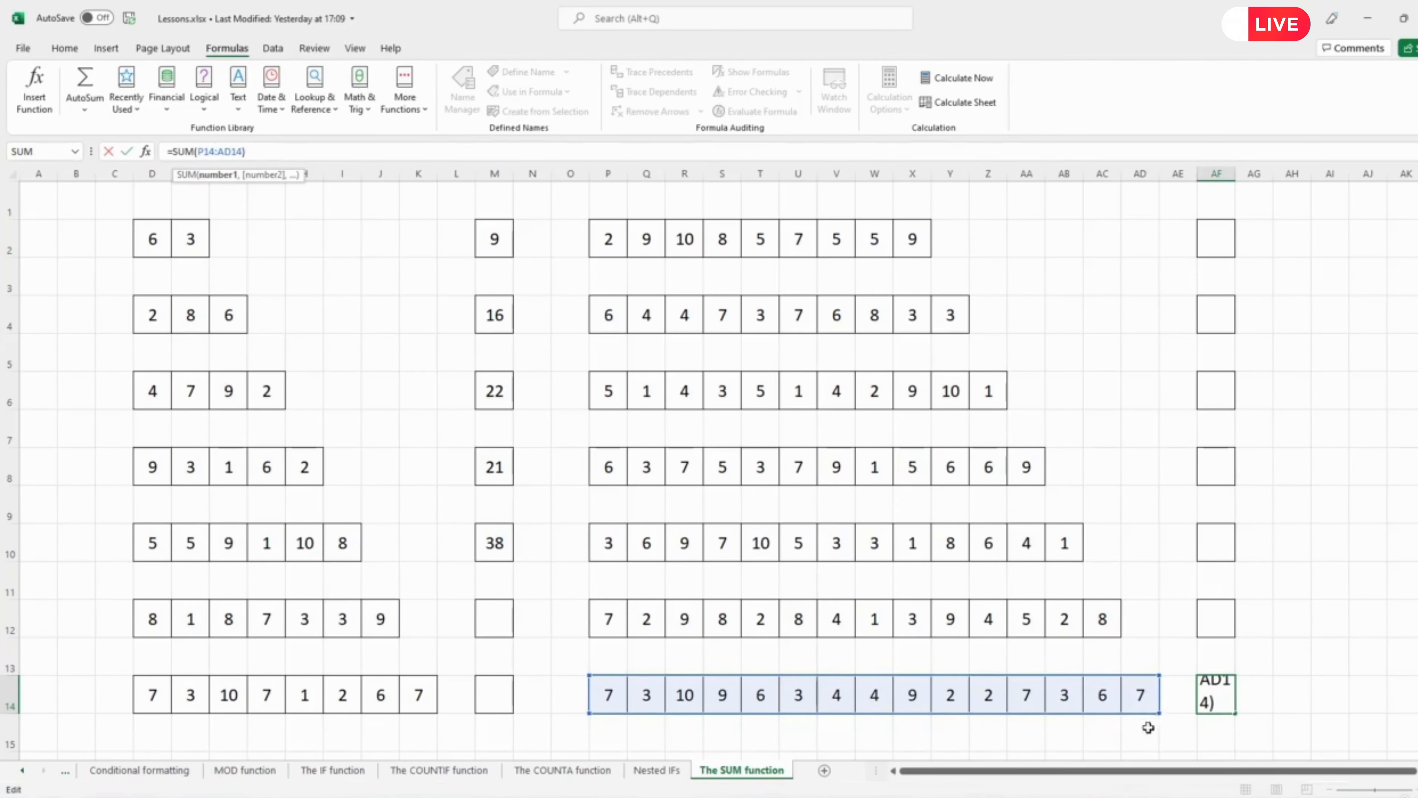
key(Return)
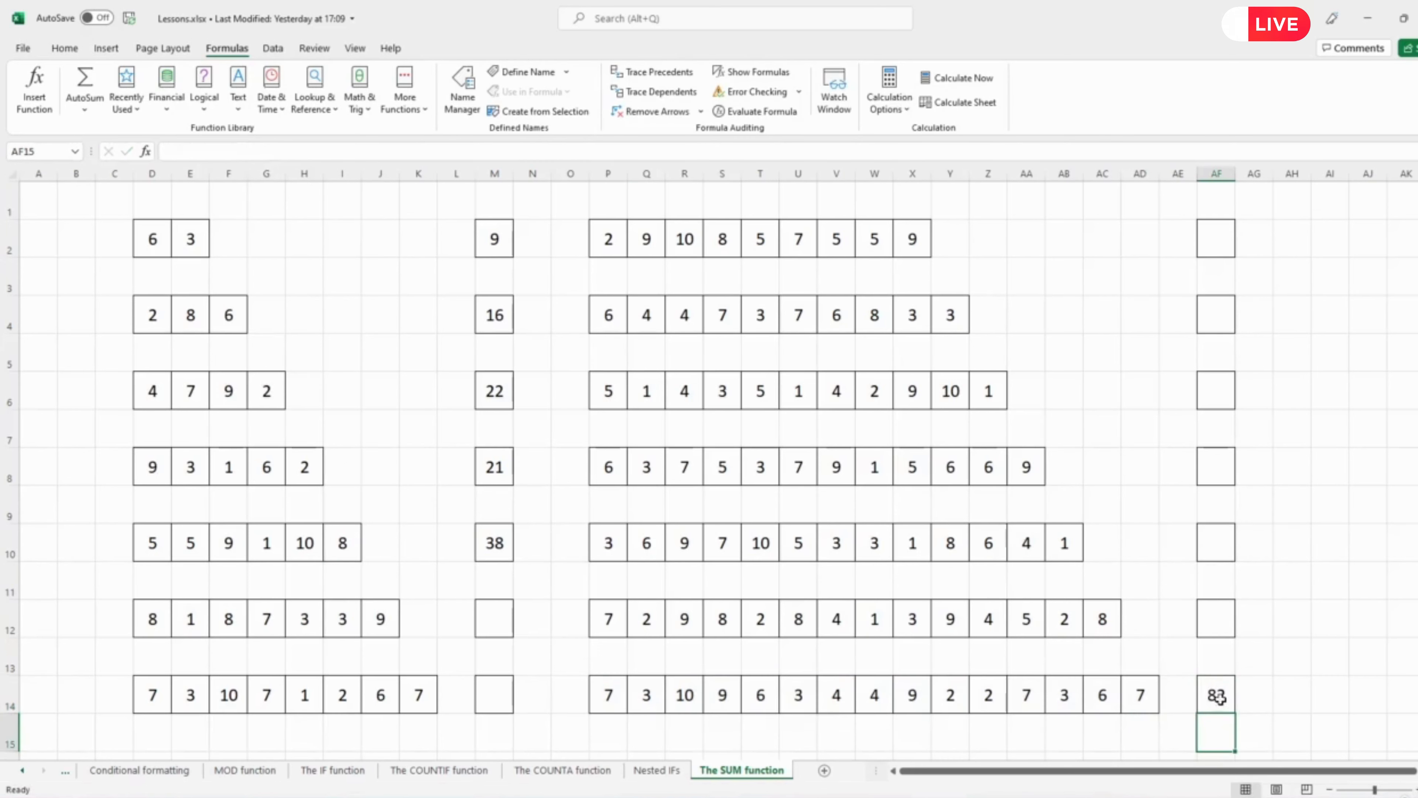
key(Up)
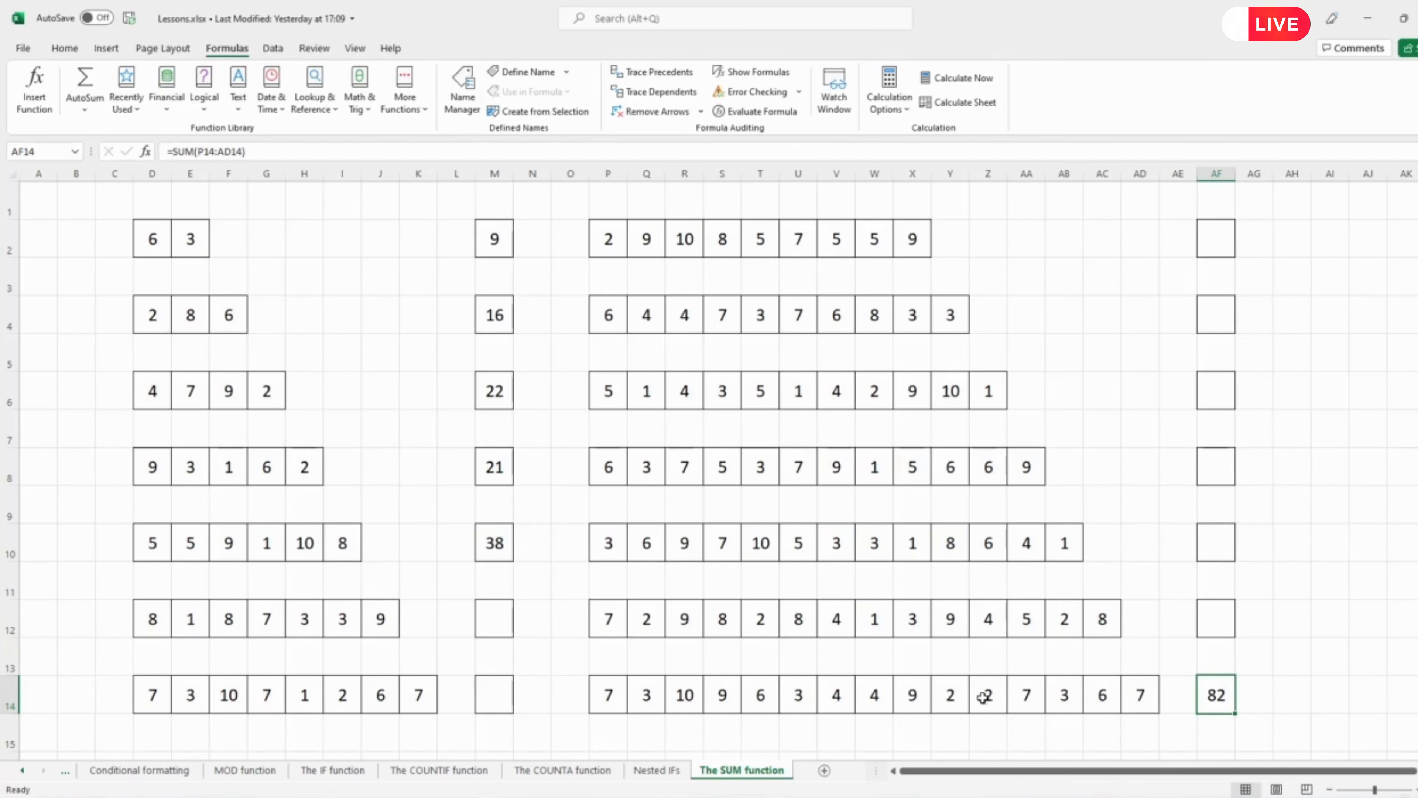
Paste M10's SUM formula into M12 and update it to include the adjacent cells of the row.
click(494, 545)
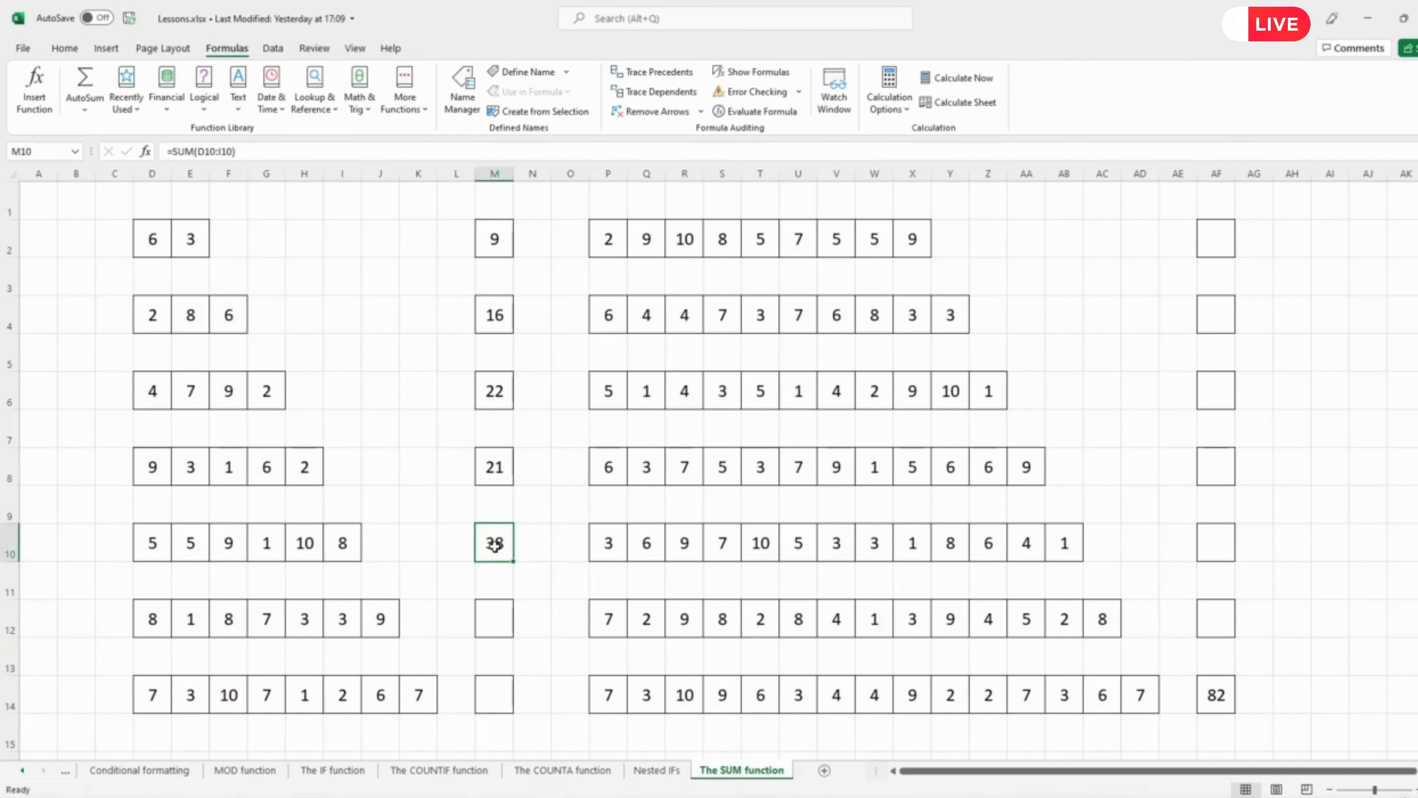
key(ctrl+c)
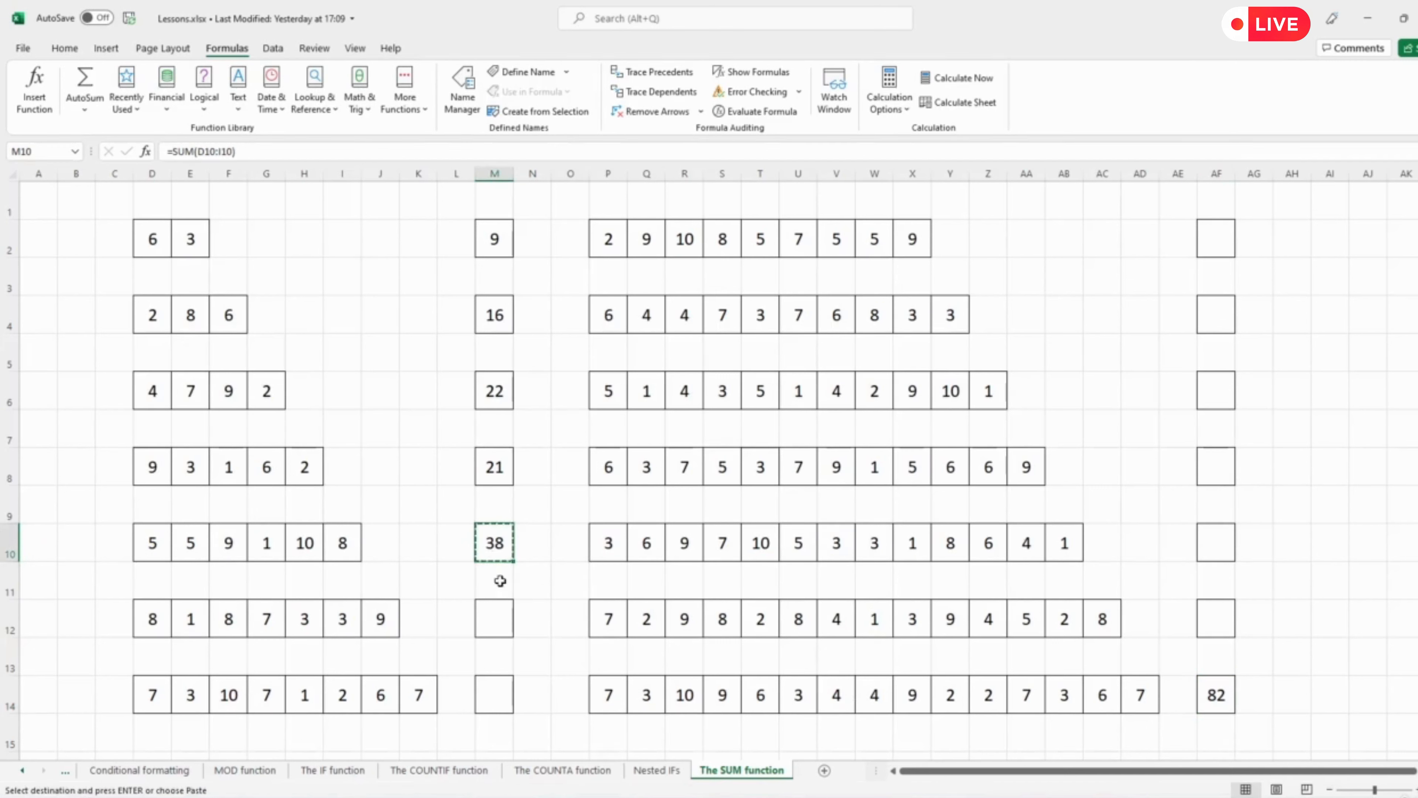
click(499, 619)
key(ctrl+v)
key(ctrl)
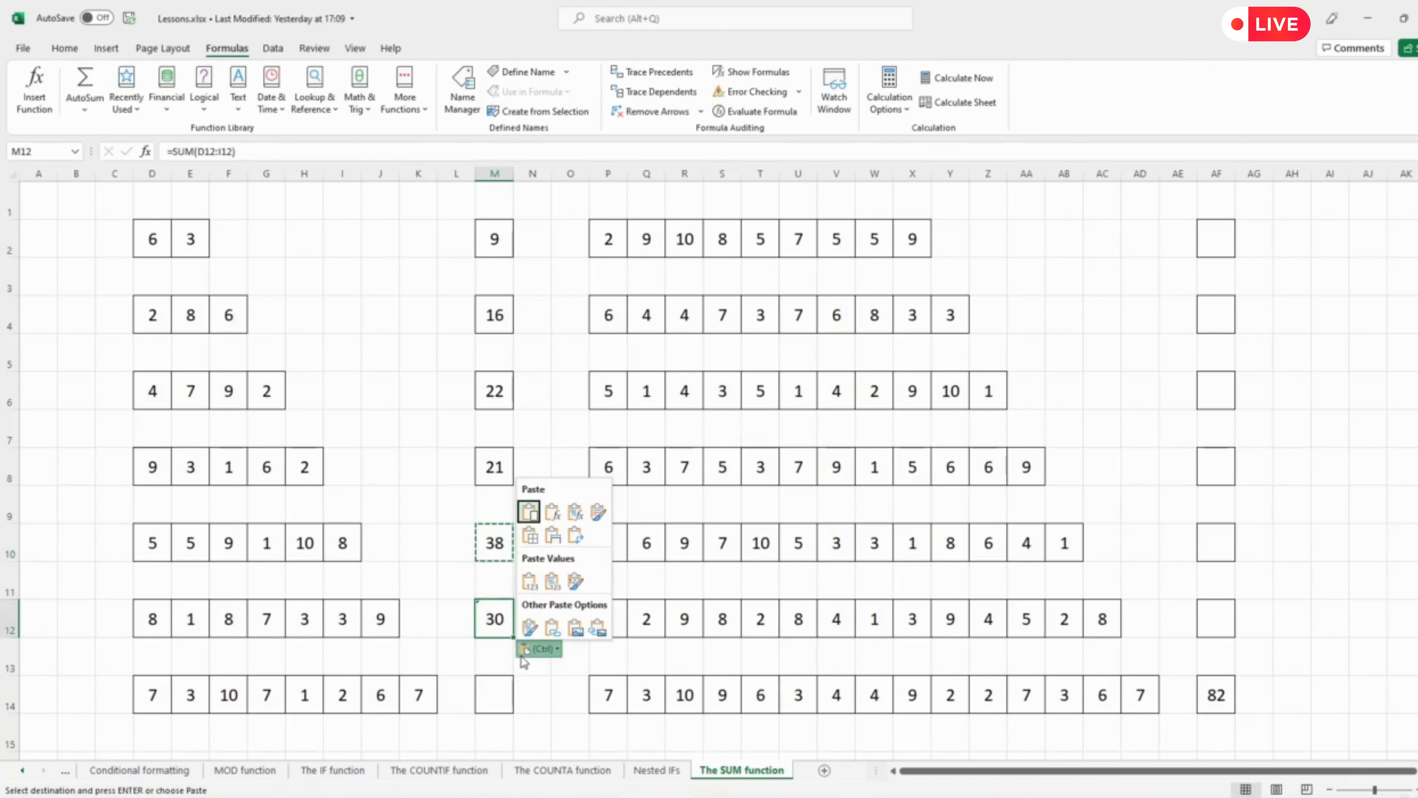
click(543, 683)
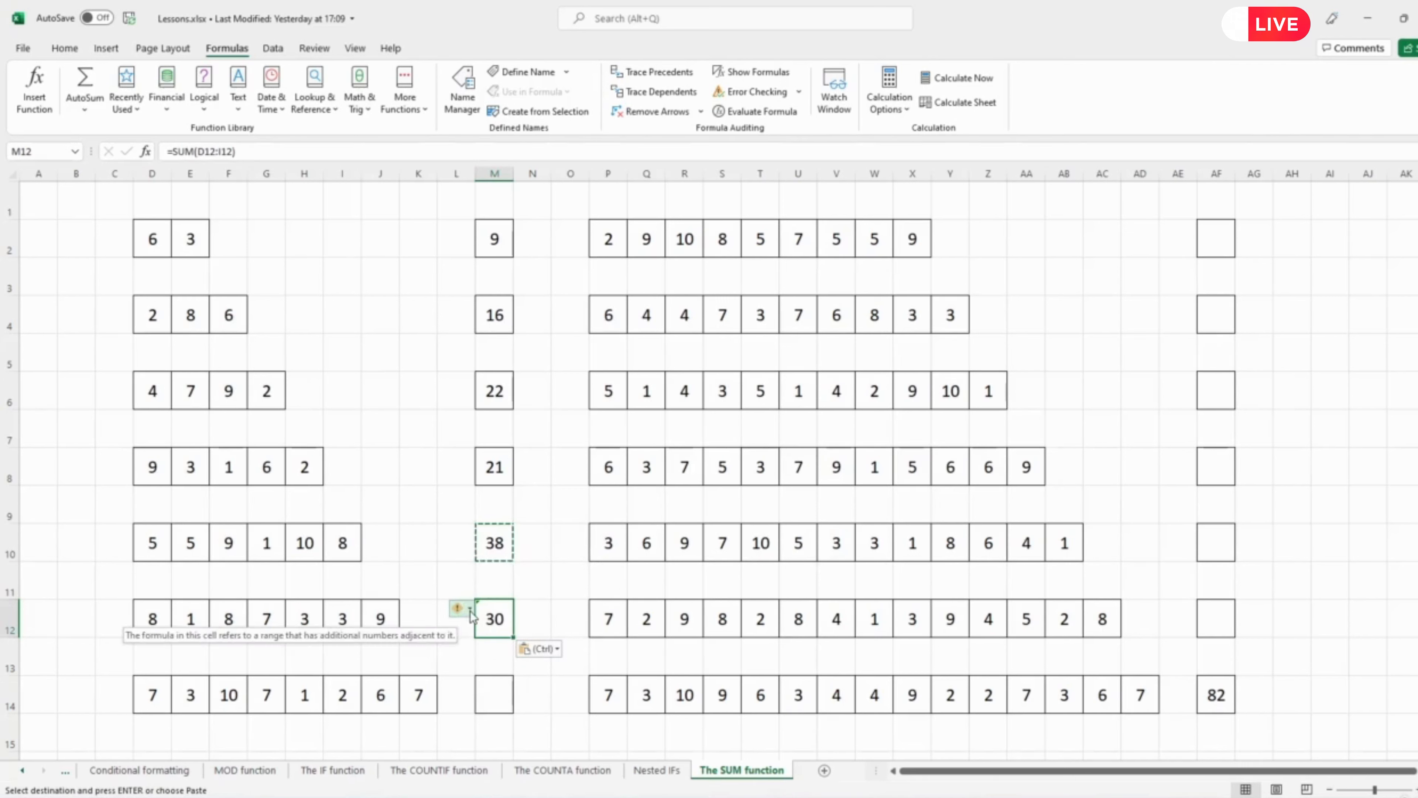
click(471, 613)
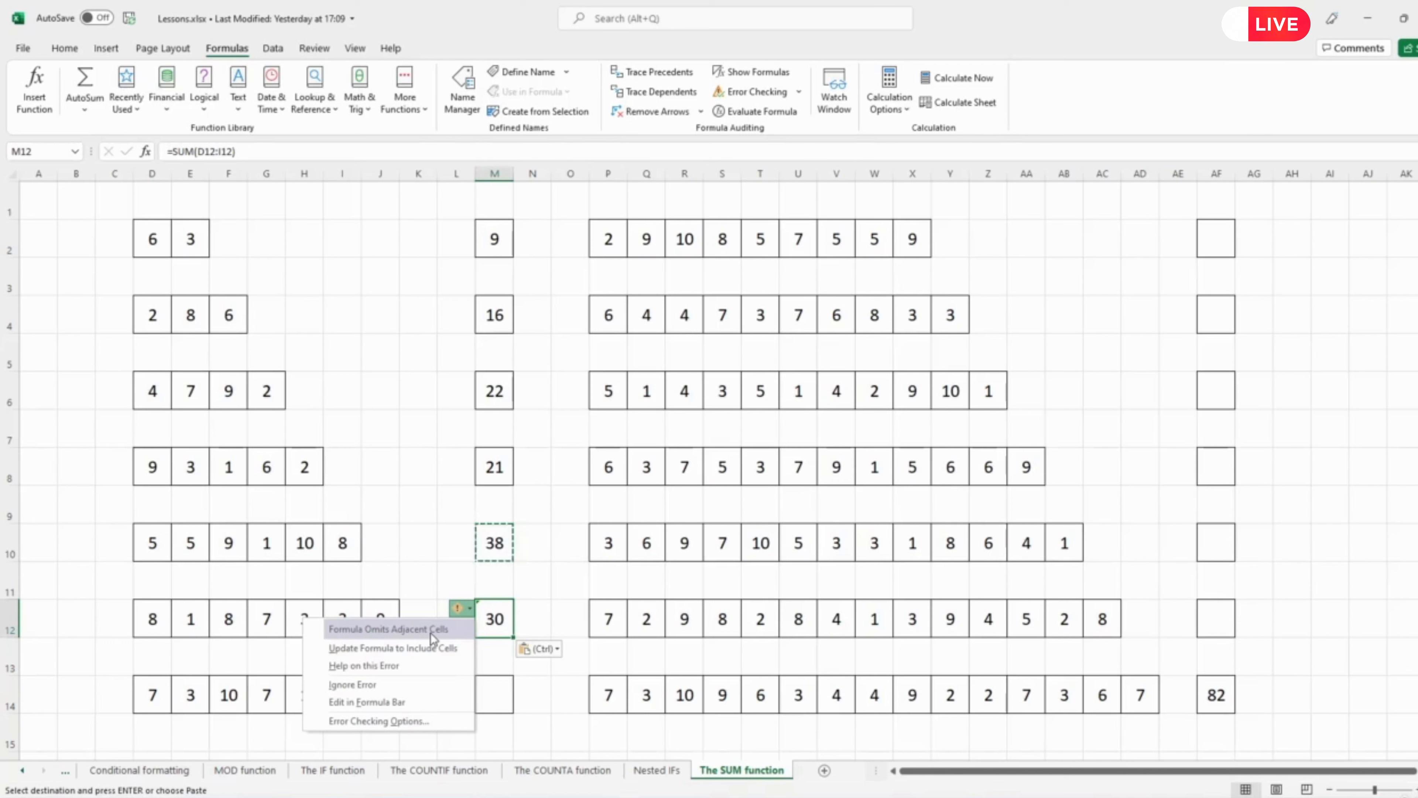
click(429, 647)
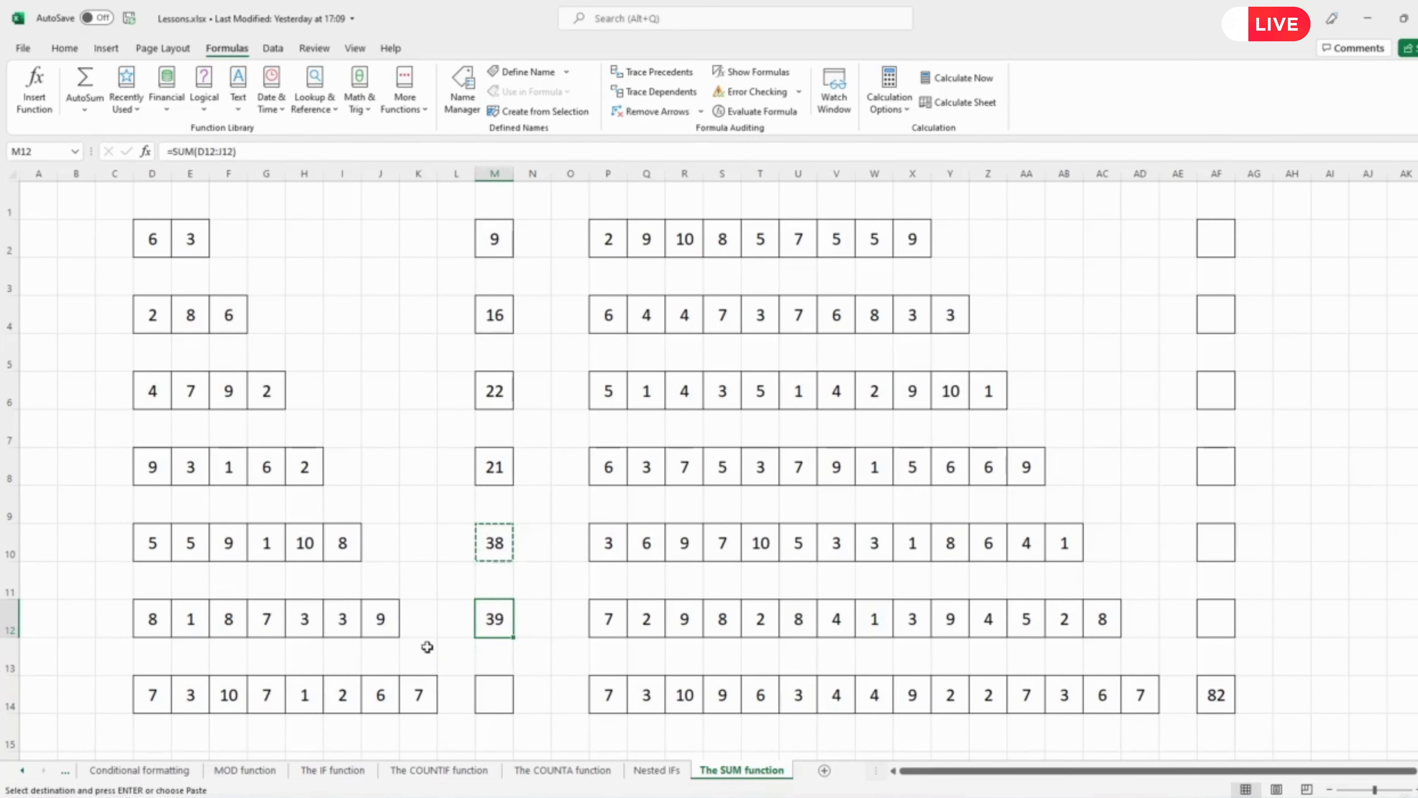
click(220, 152)
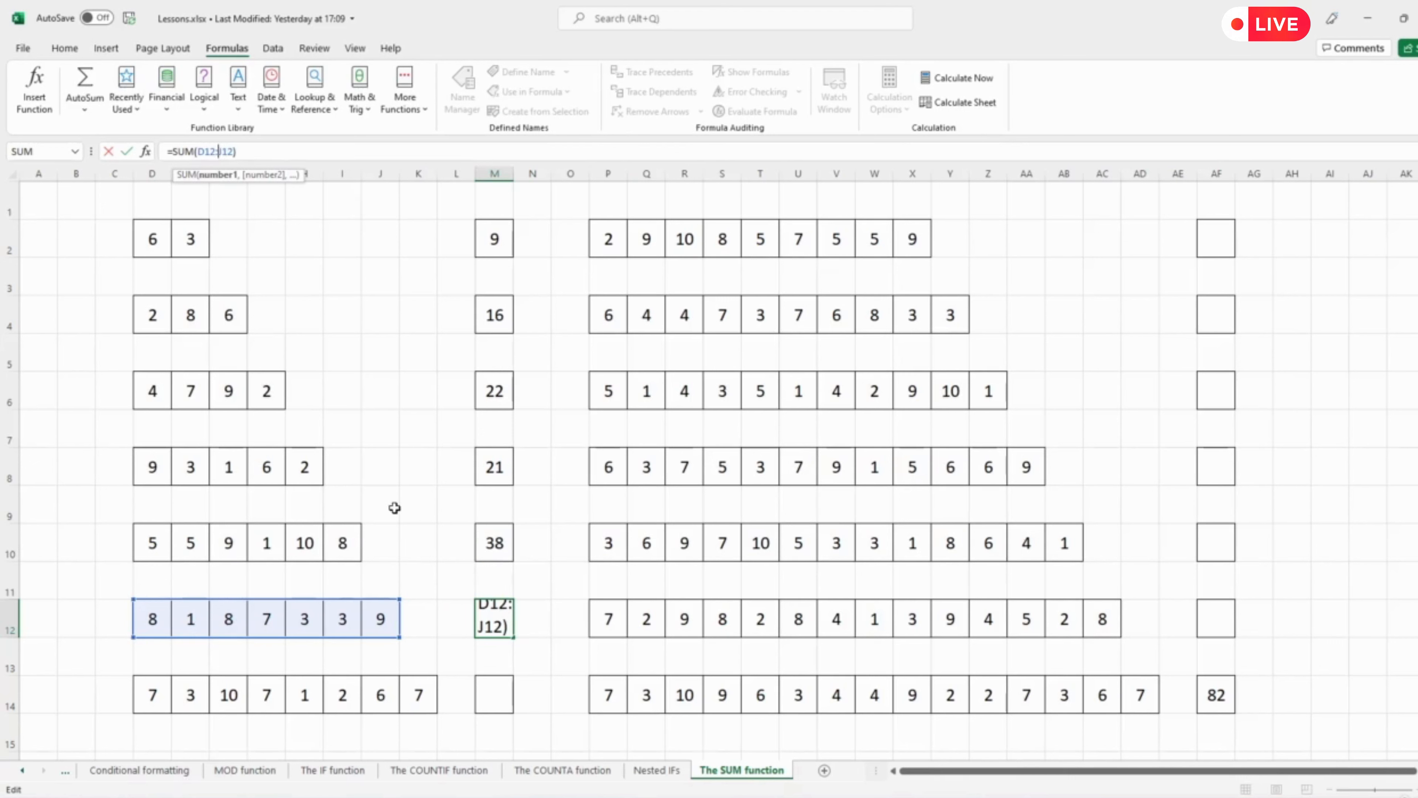
click(397, 508)
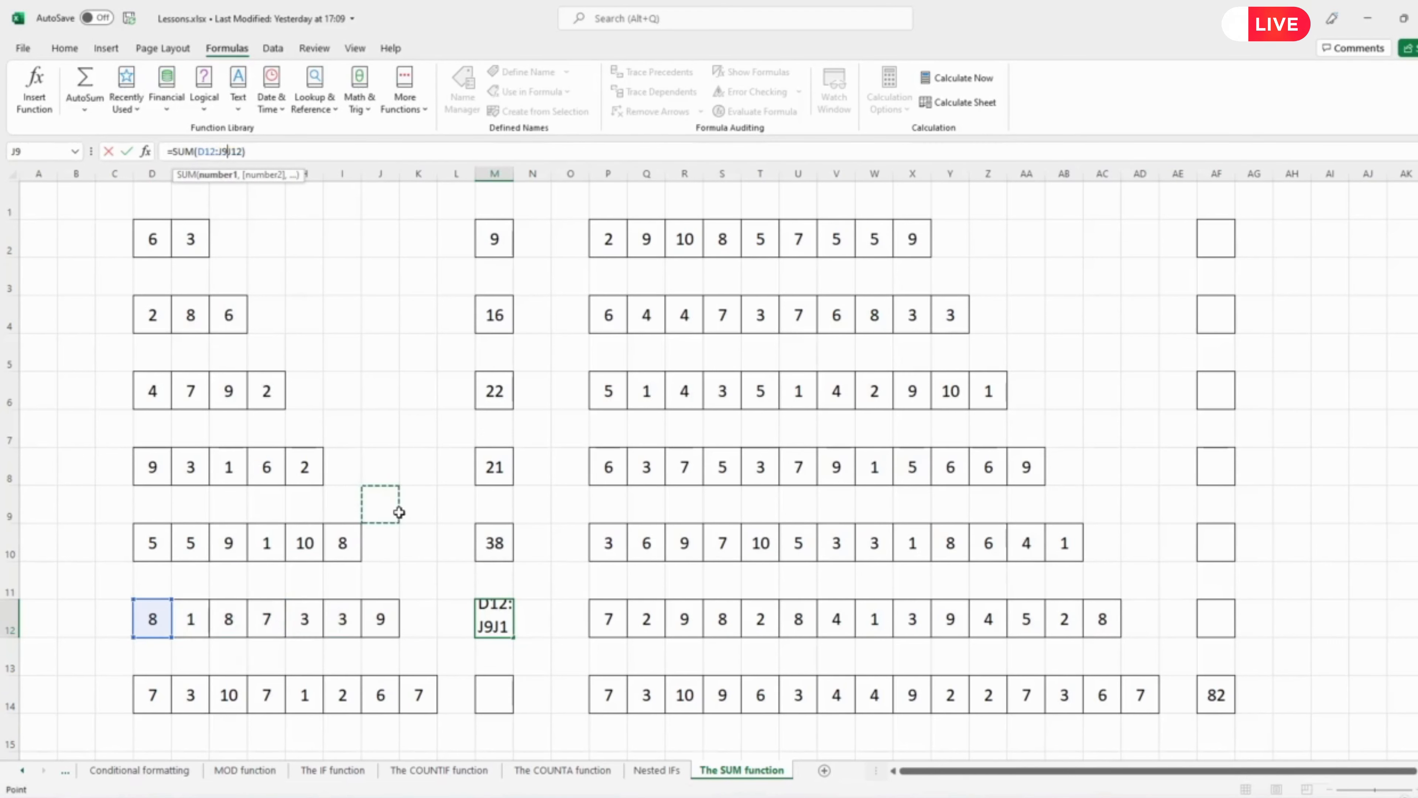
key(Escape)
Paste M10's SUM formula into AF8 and update it to include the adjacent cells of the row.
click(493, 547)
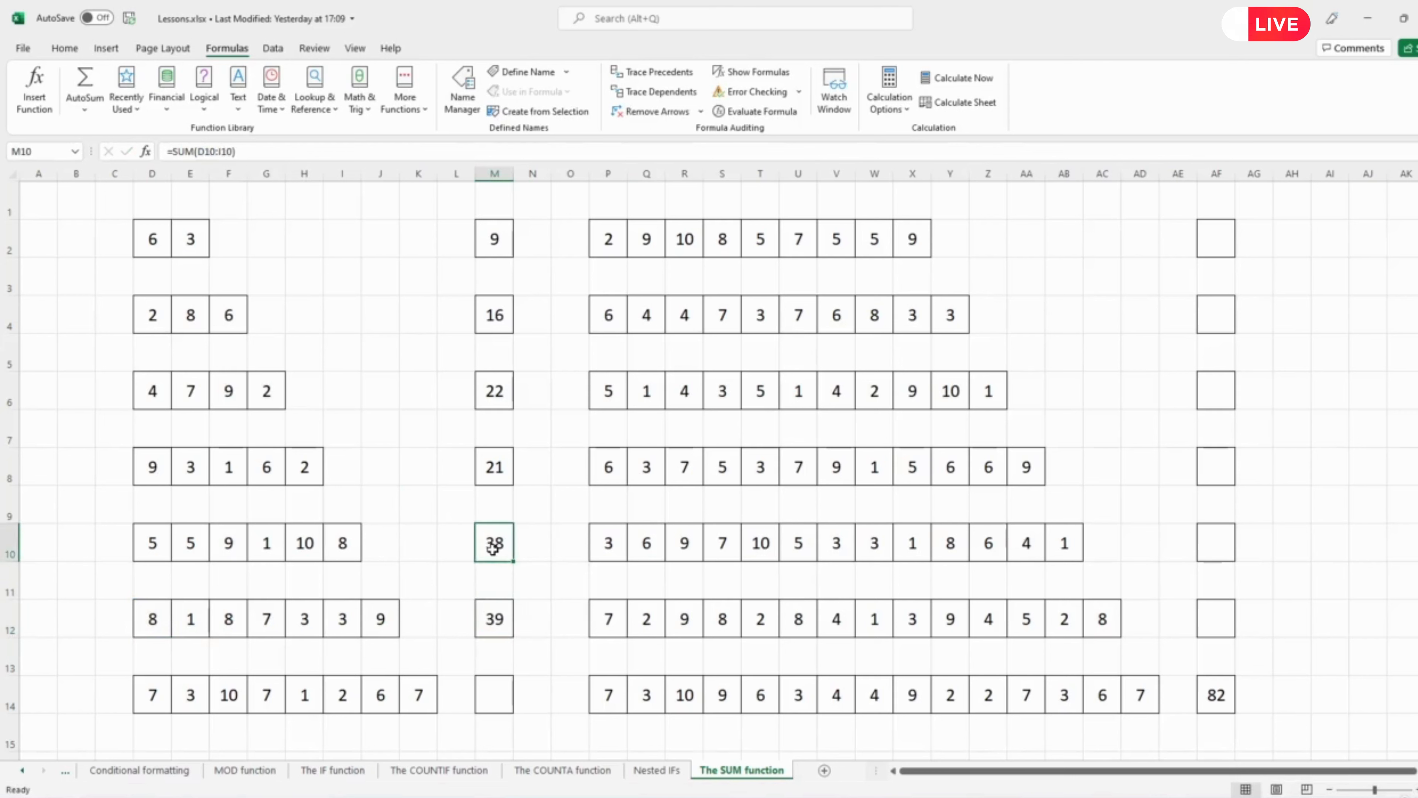
key(ctrl+c)
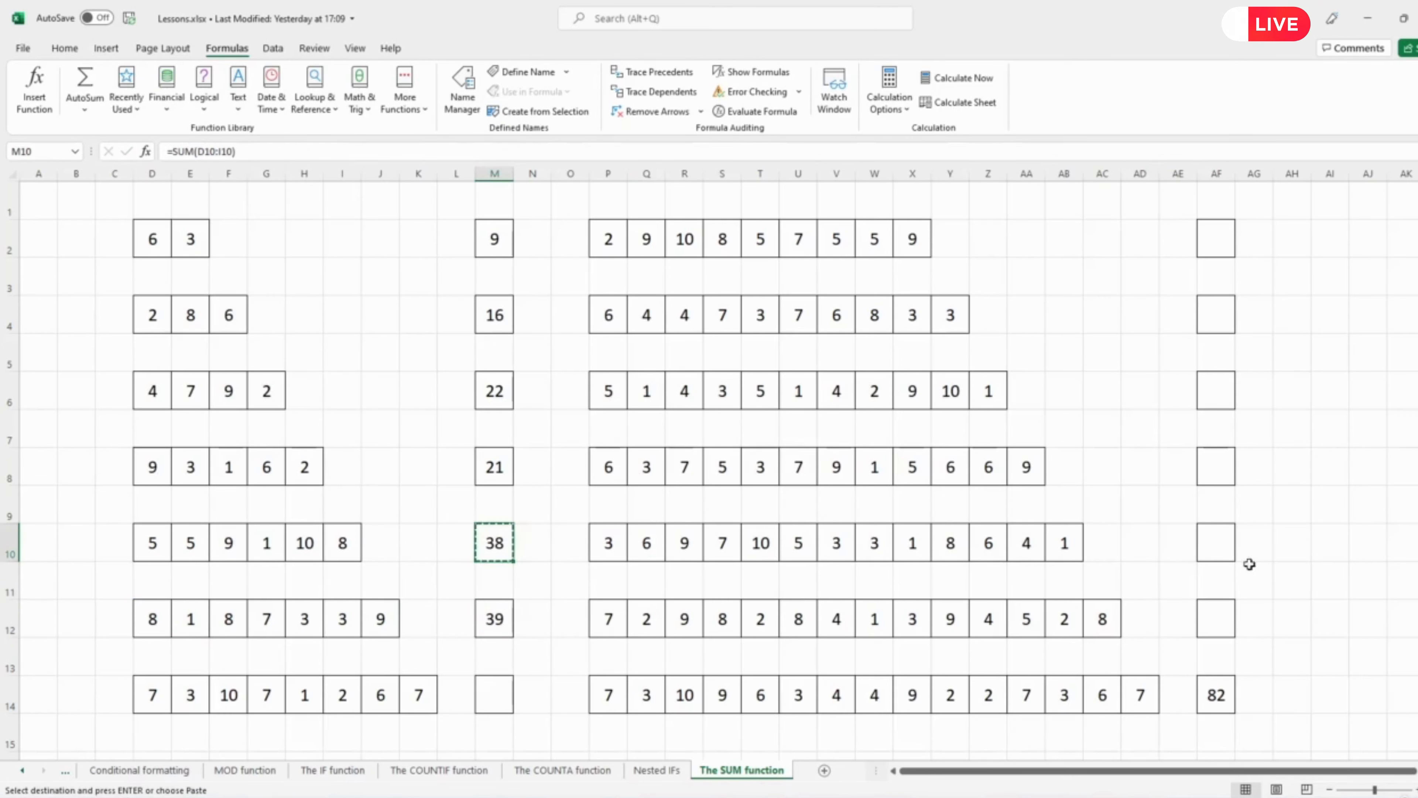
click(1214, 467)
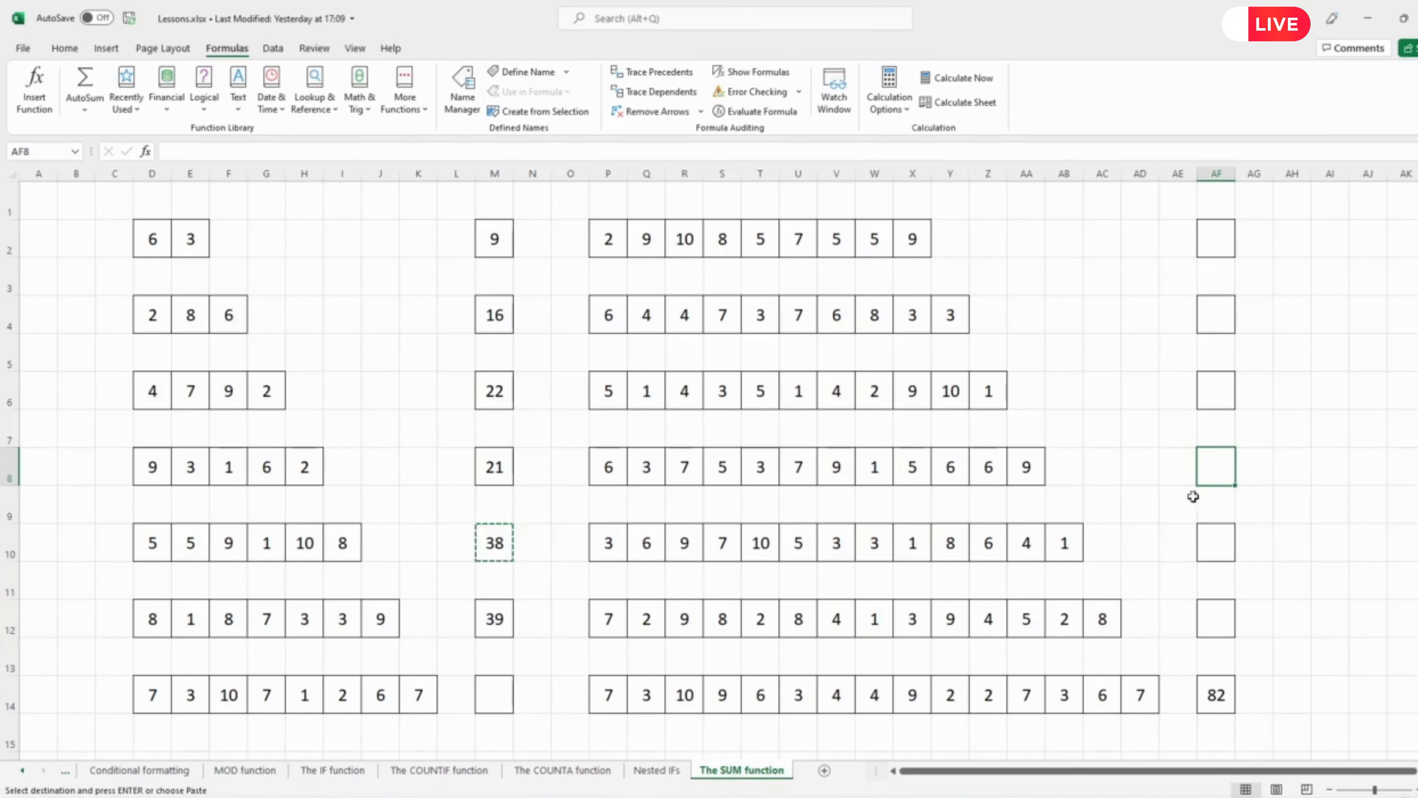
key(ctrl+v)
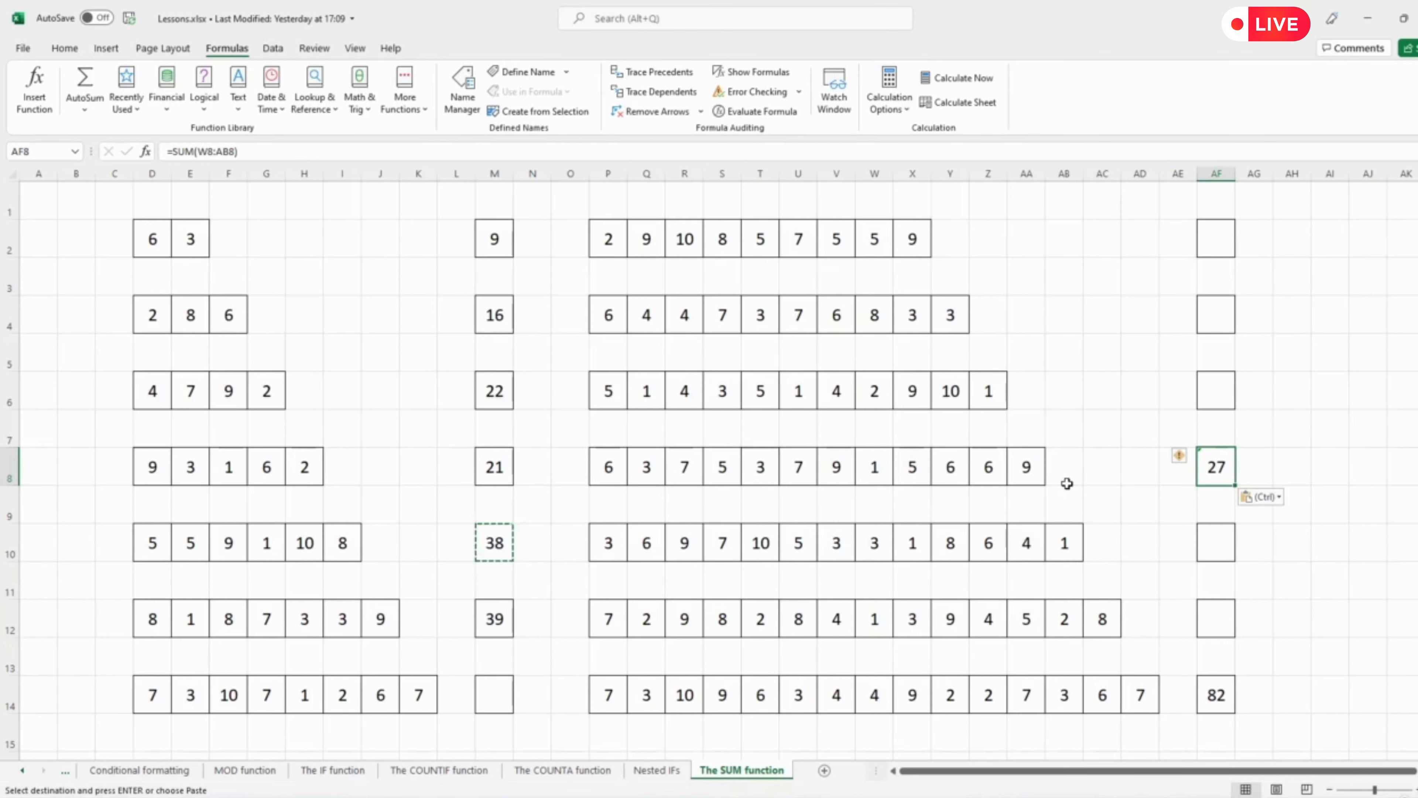
click(1190, 460)
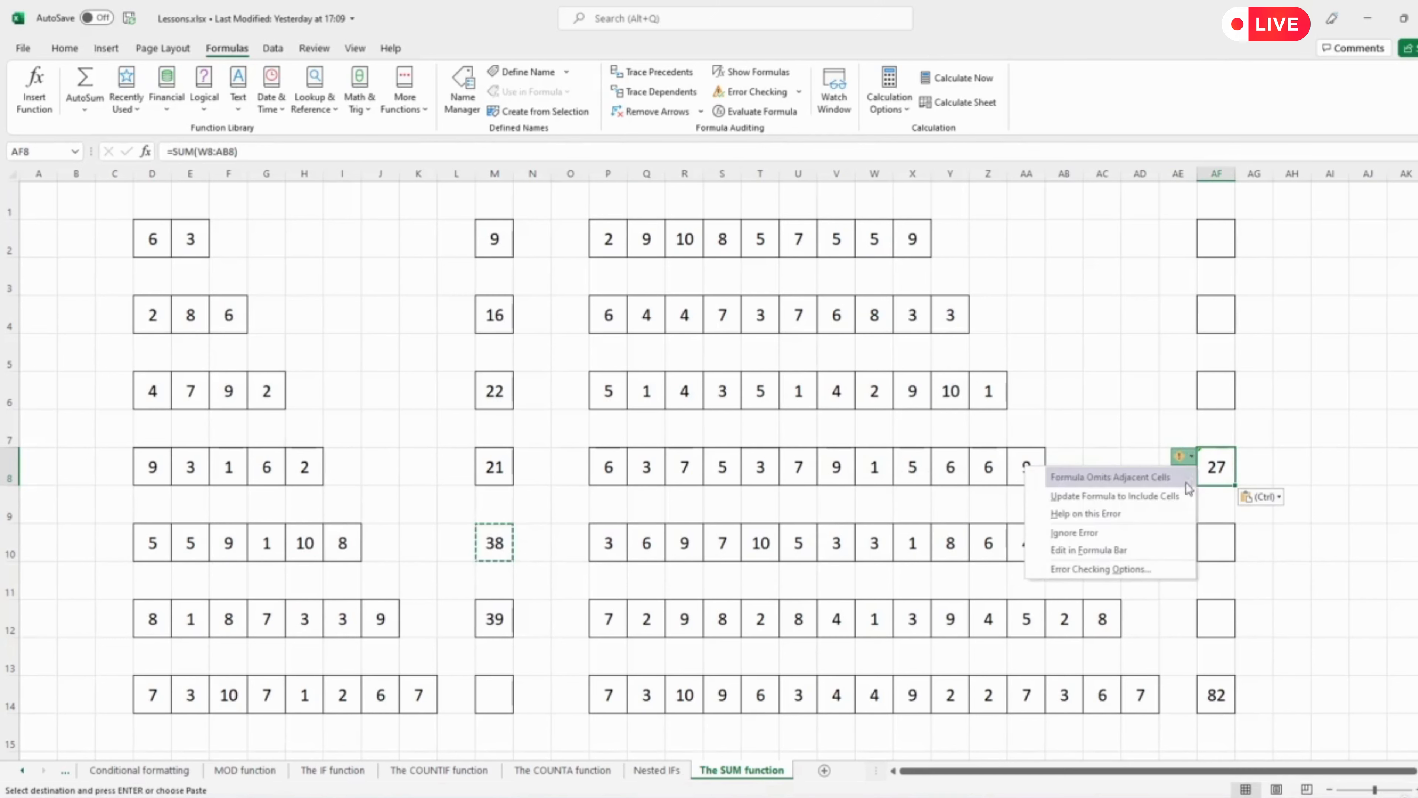
click(1142, 497)
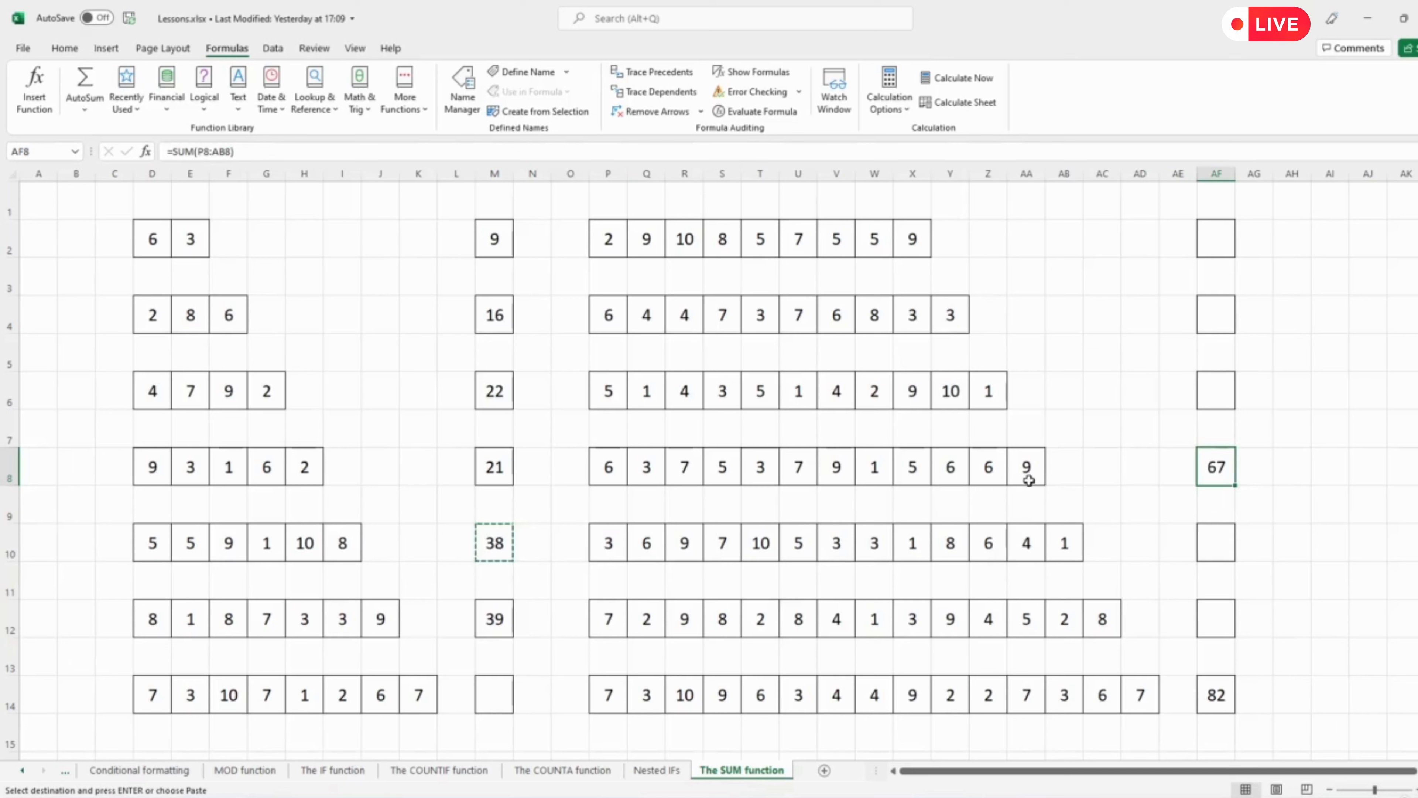
Trim AF8's SUM range to P8:AA8 so it covers only the row's numbers.
click(210, 150)
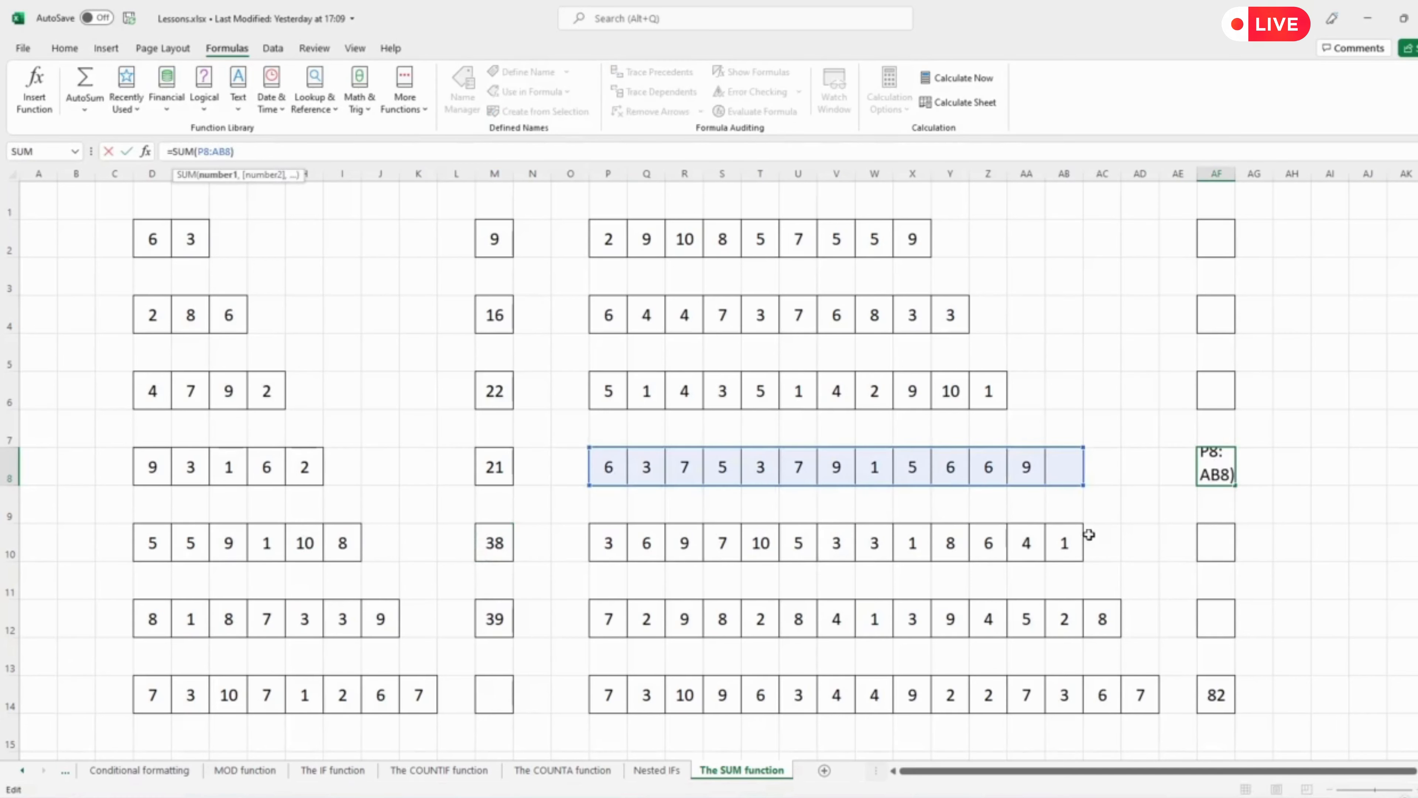
drag(1079, 482, 1049, 482)
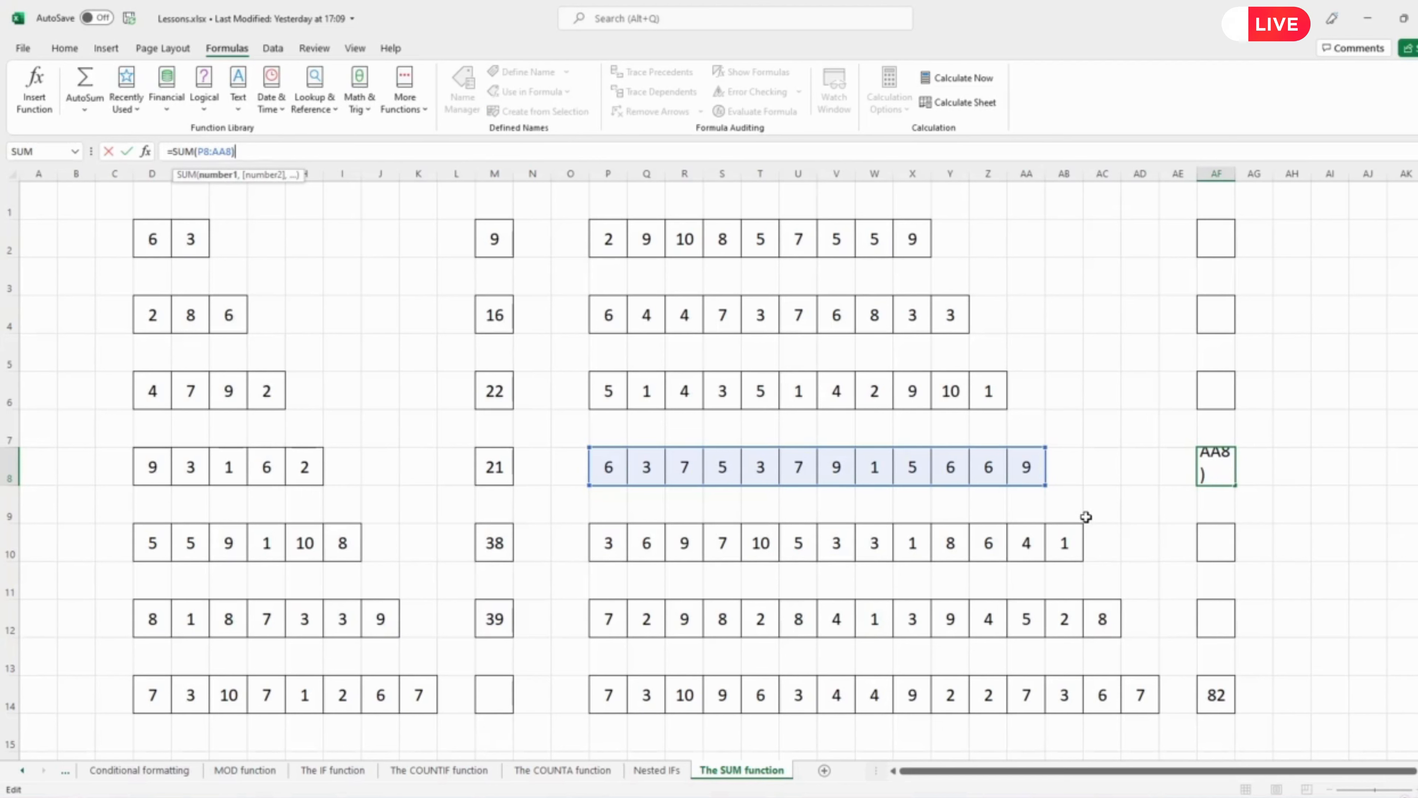
key(Return)
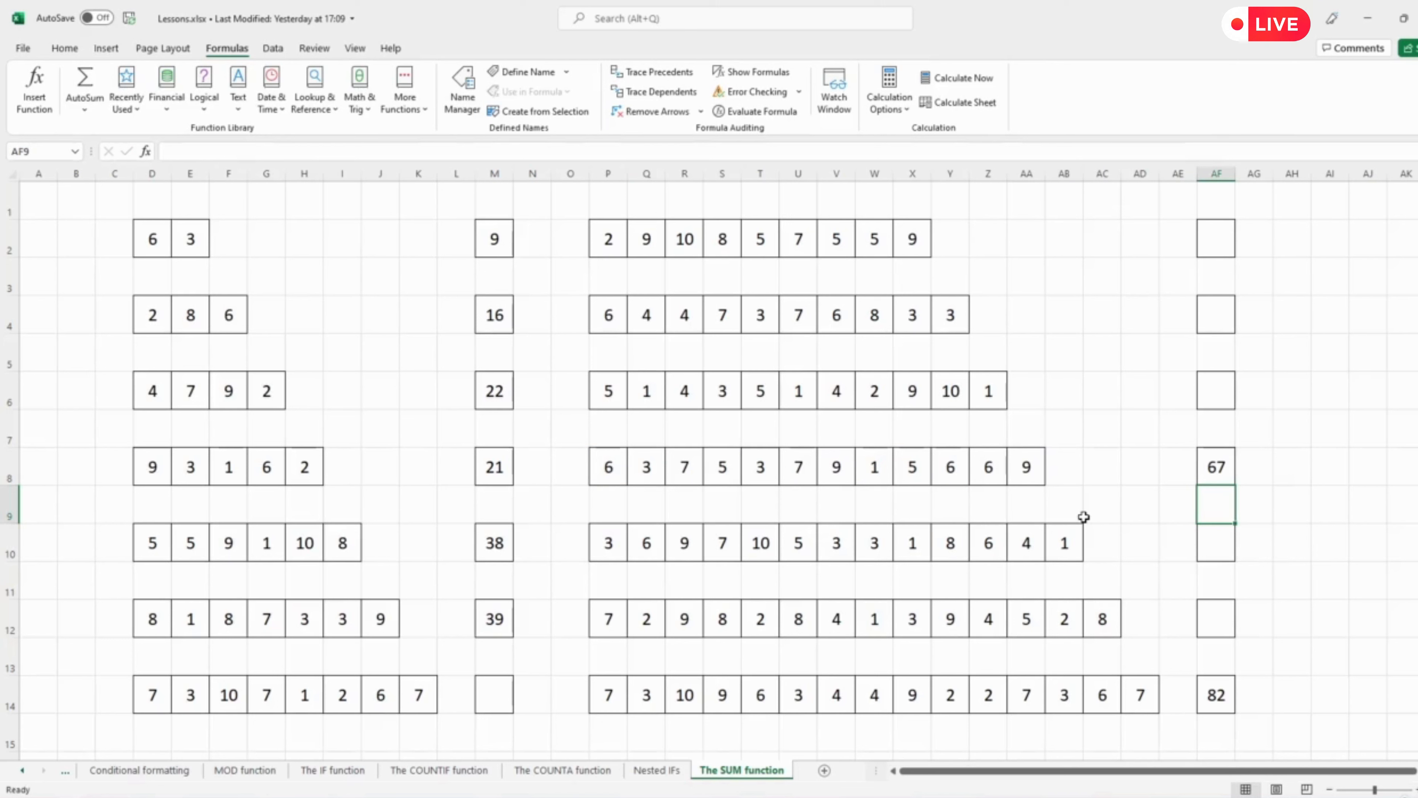
key(Up)
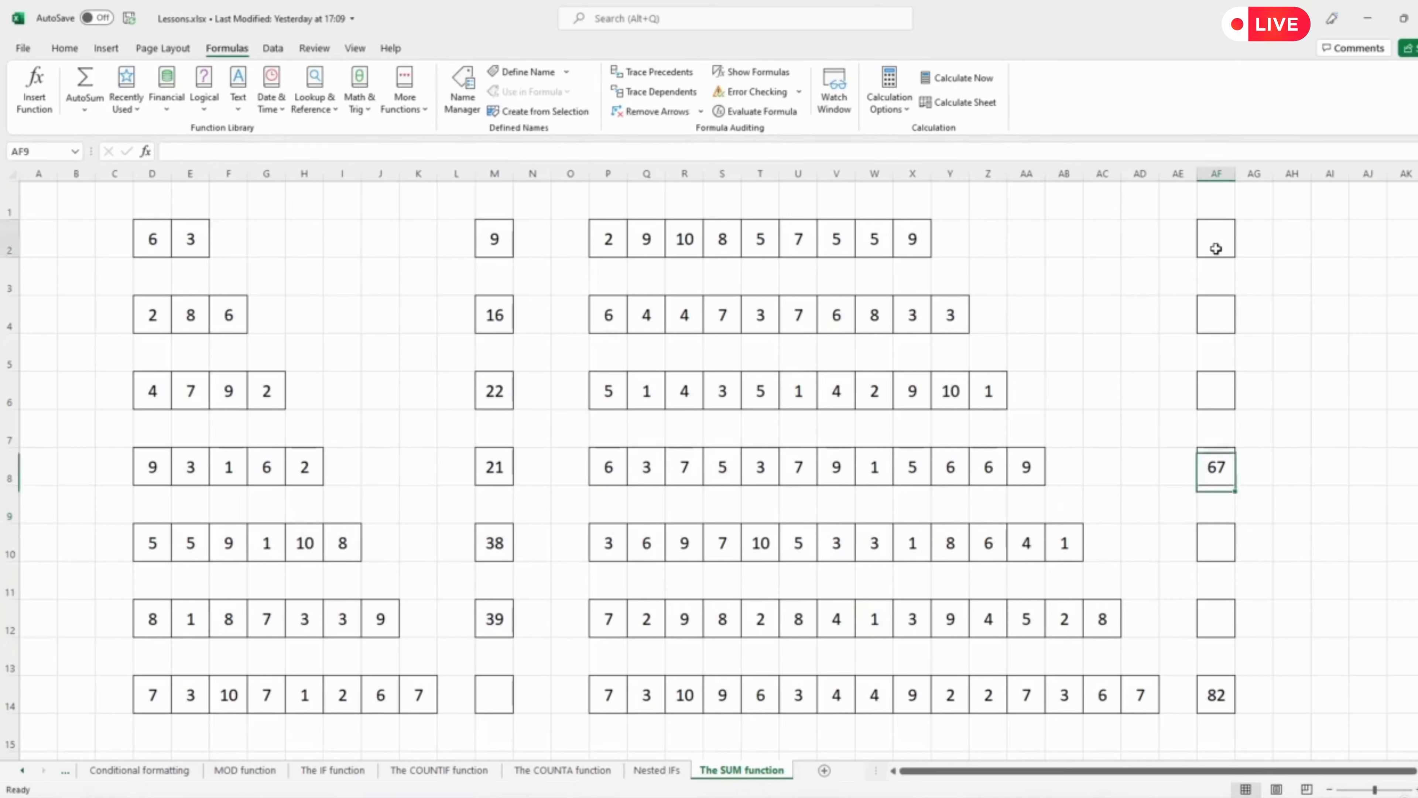
Paste M6's SUM formula into M14, update it to include the row's adjacent cells, and check the column's formulas.
click(1216, 249)
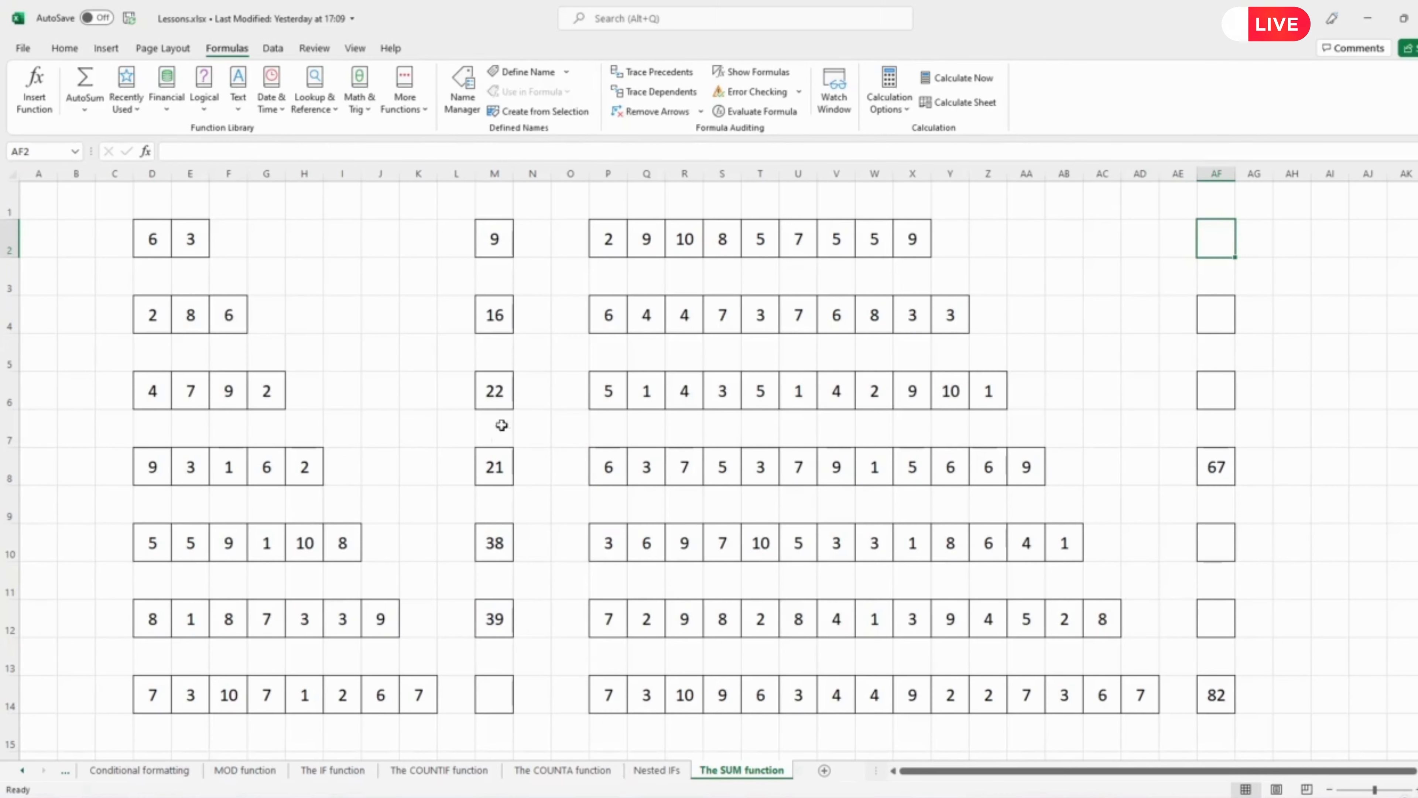
click(504, 396)
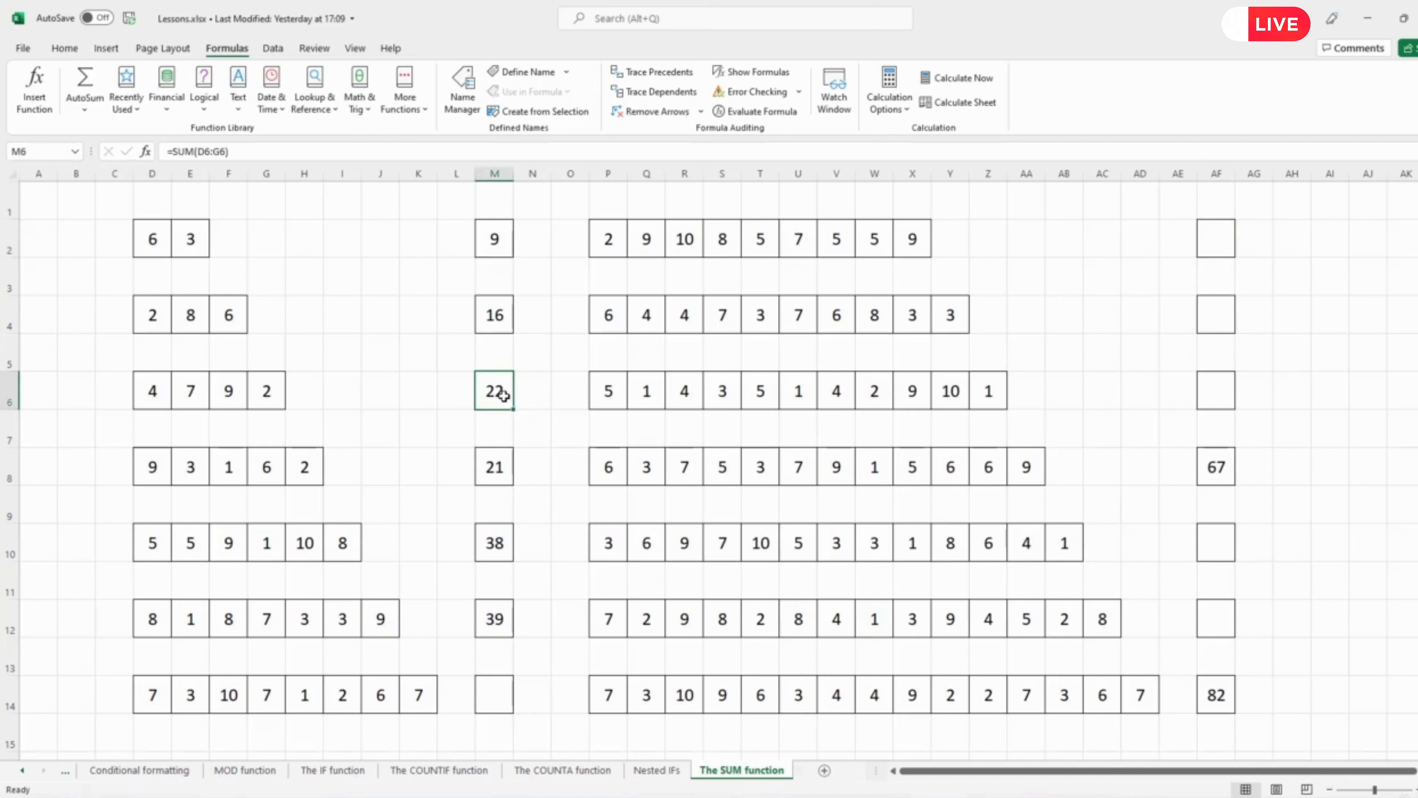
key(ctrl+c)
click(495, 702)
key(ctrl+v)
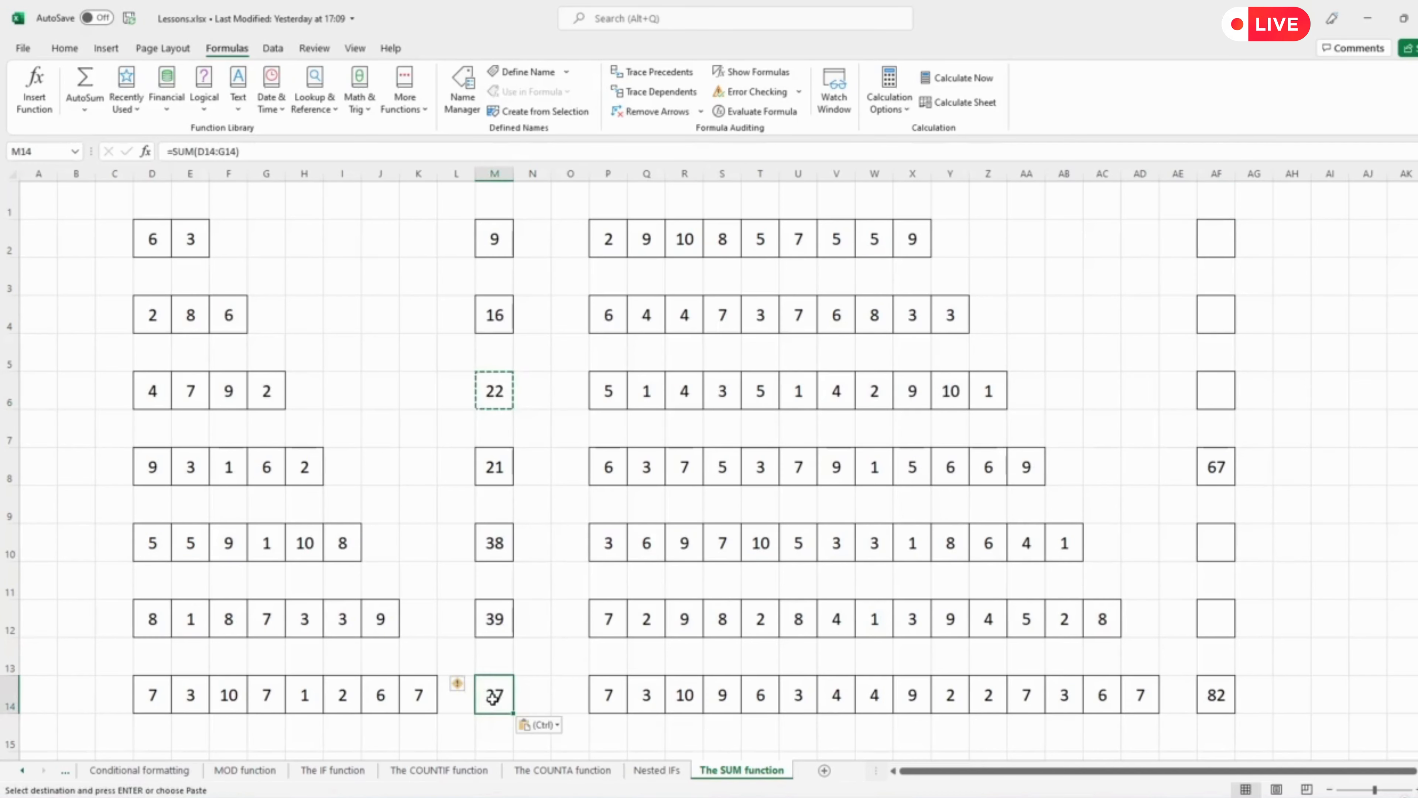
click(461, 683)
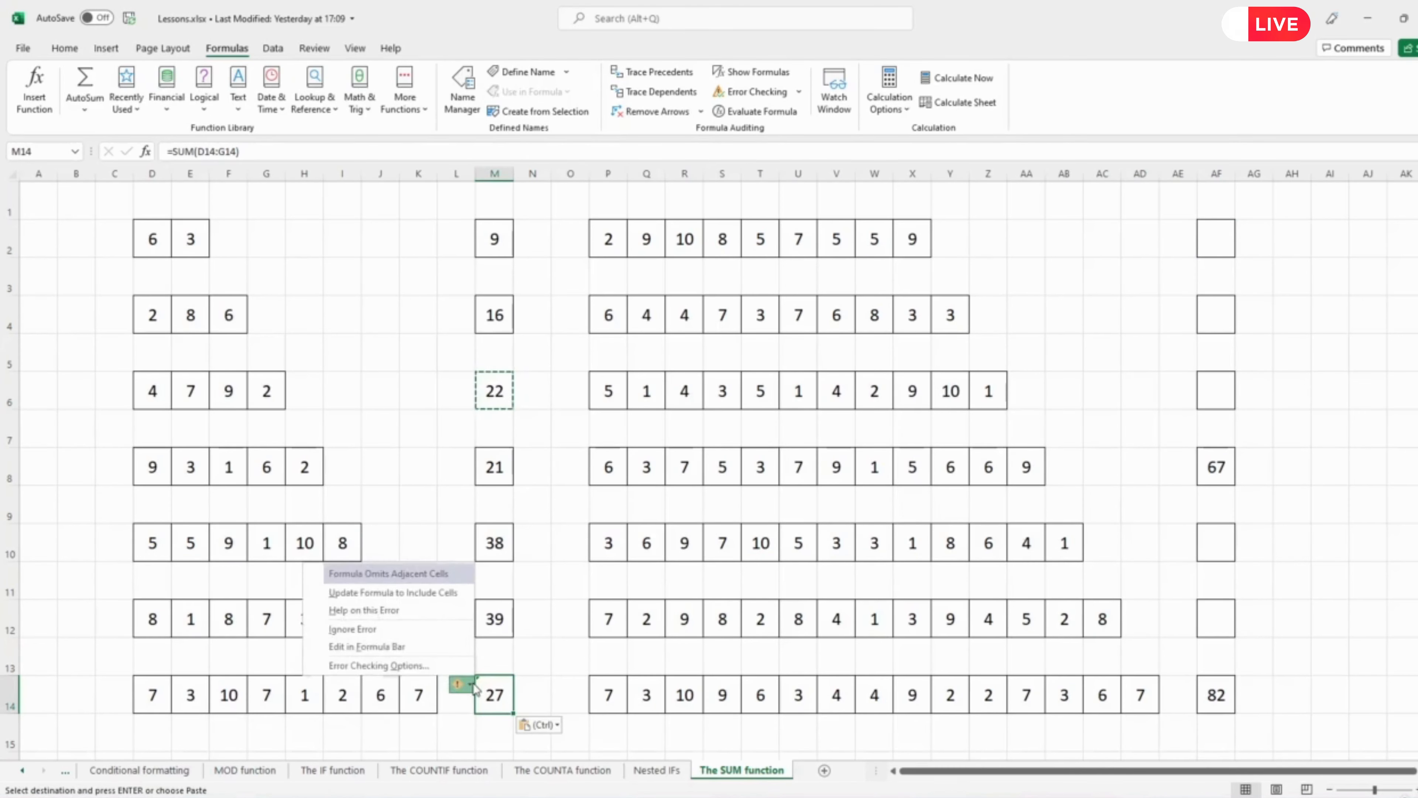
click(389, 595)
click(449, 634)
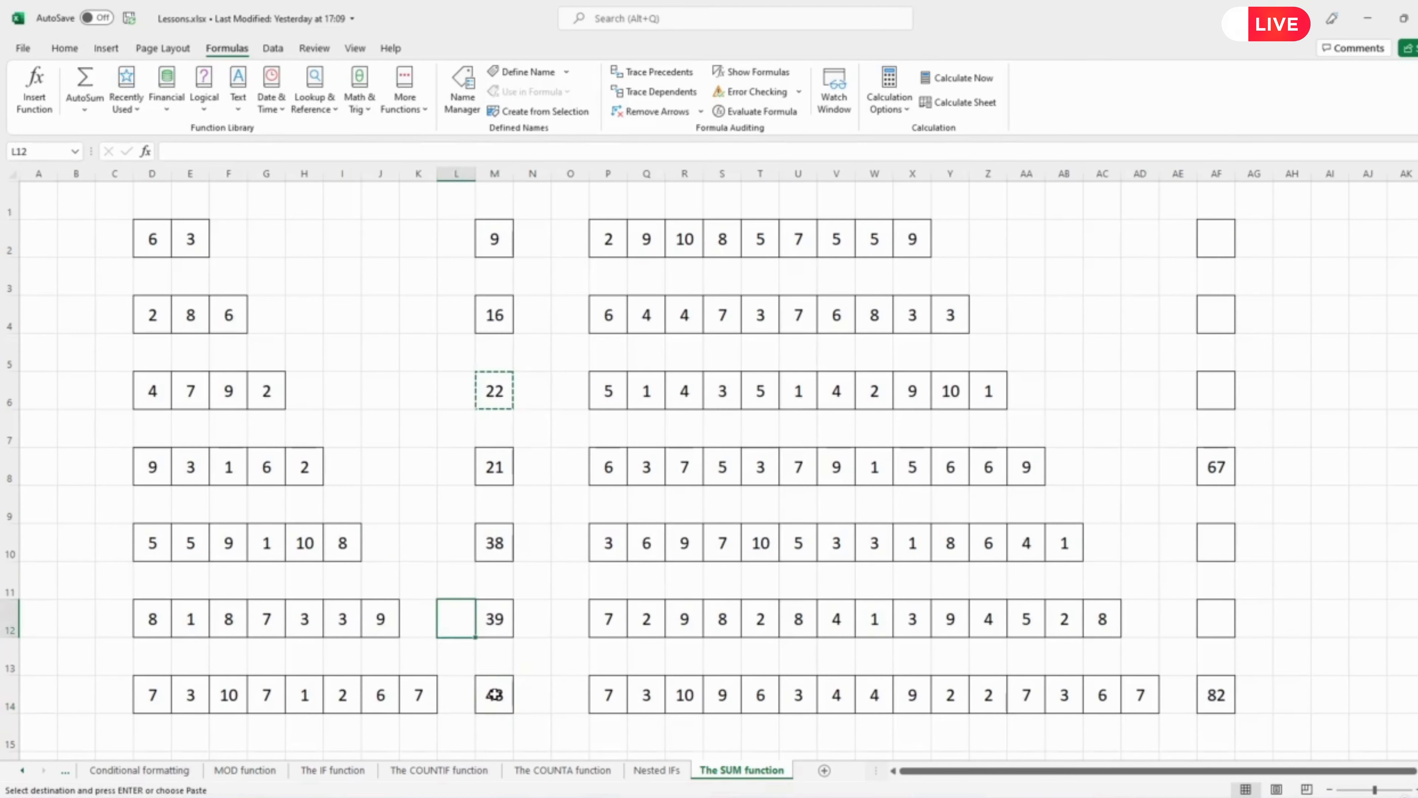
click(494, 694)
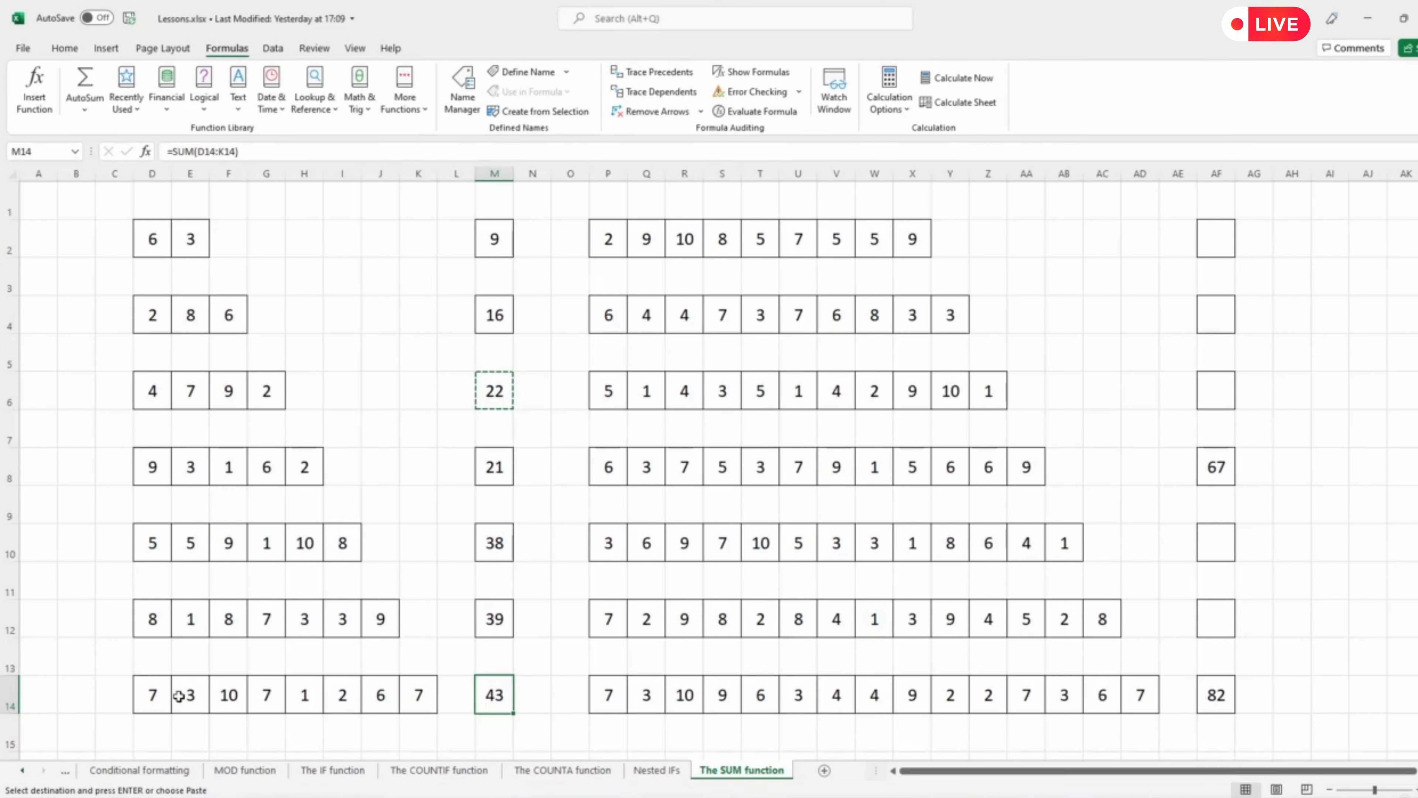
click(507, 391)
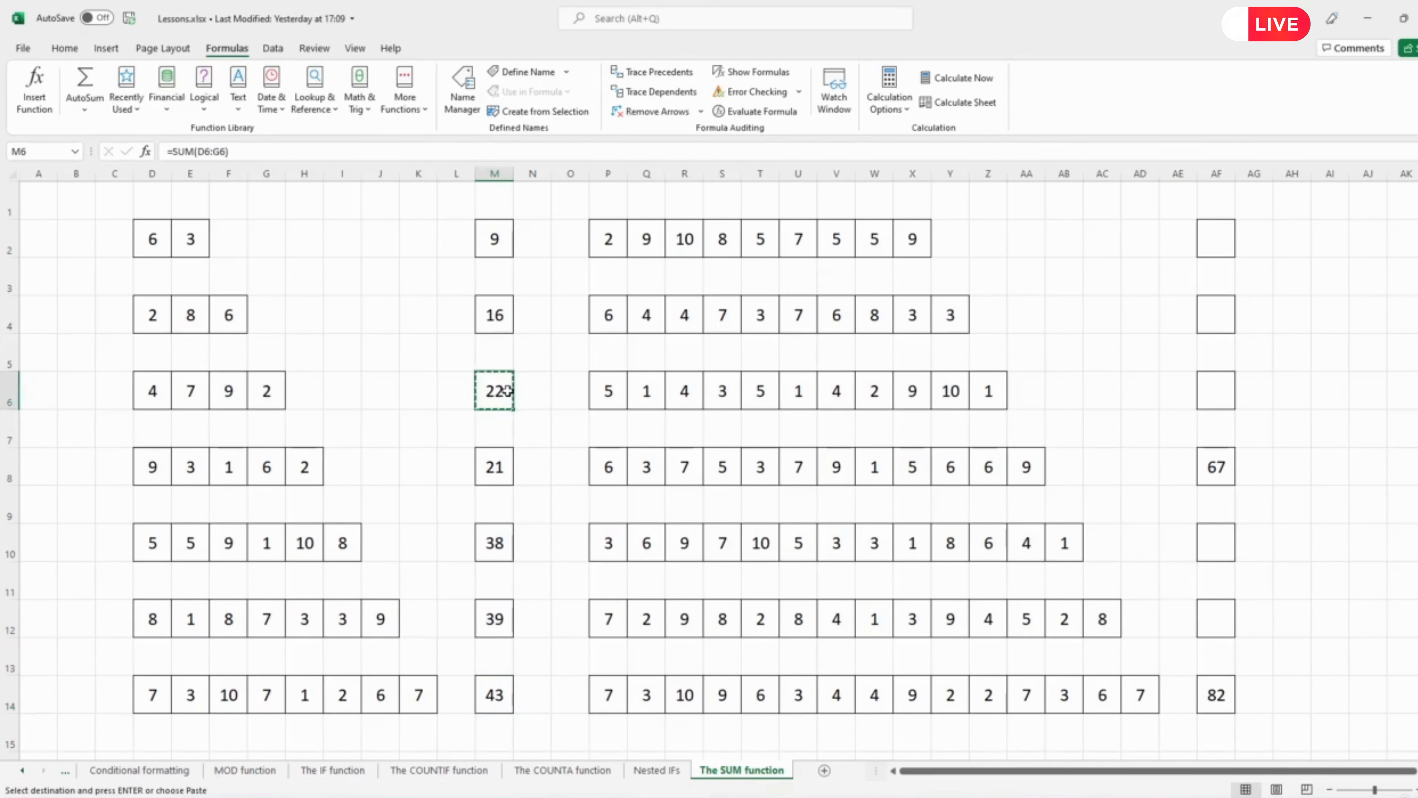
click(494, 316)
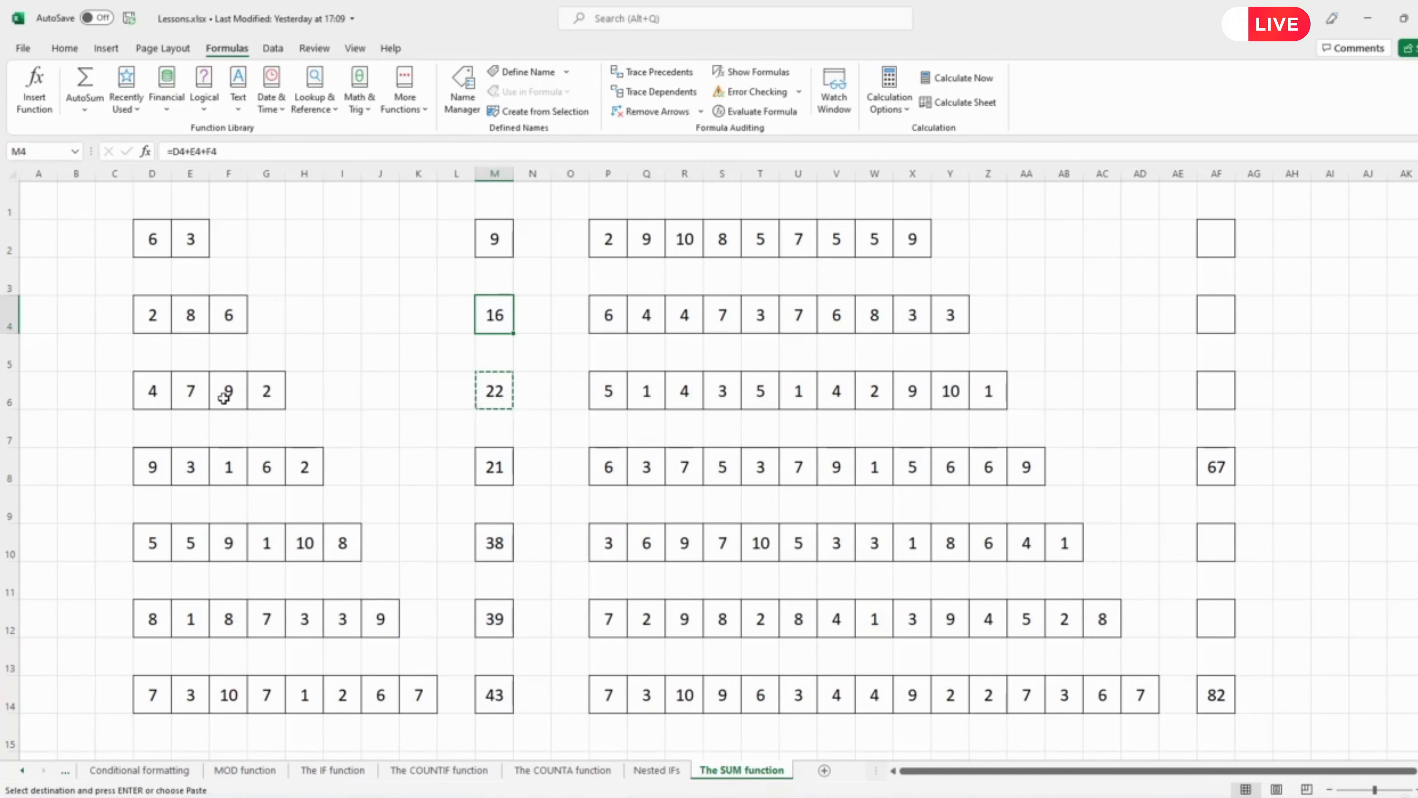
click(480, 230)
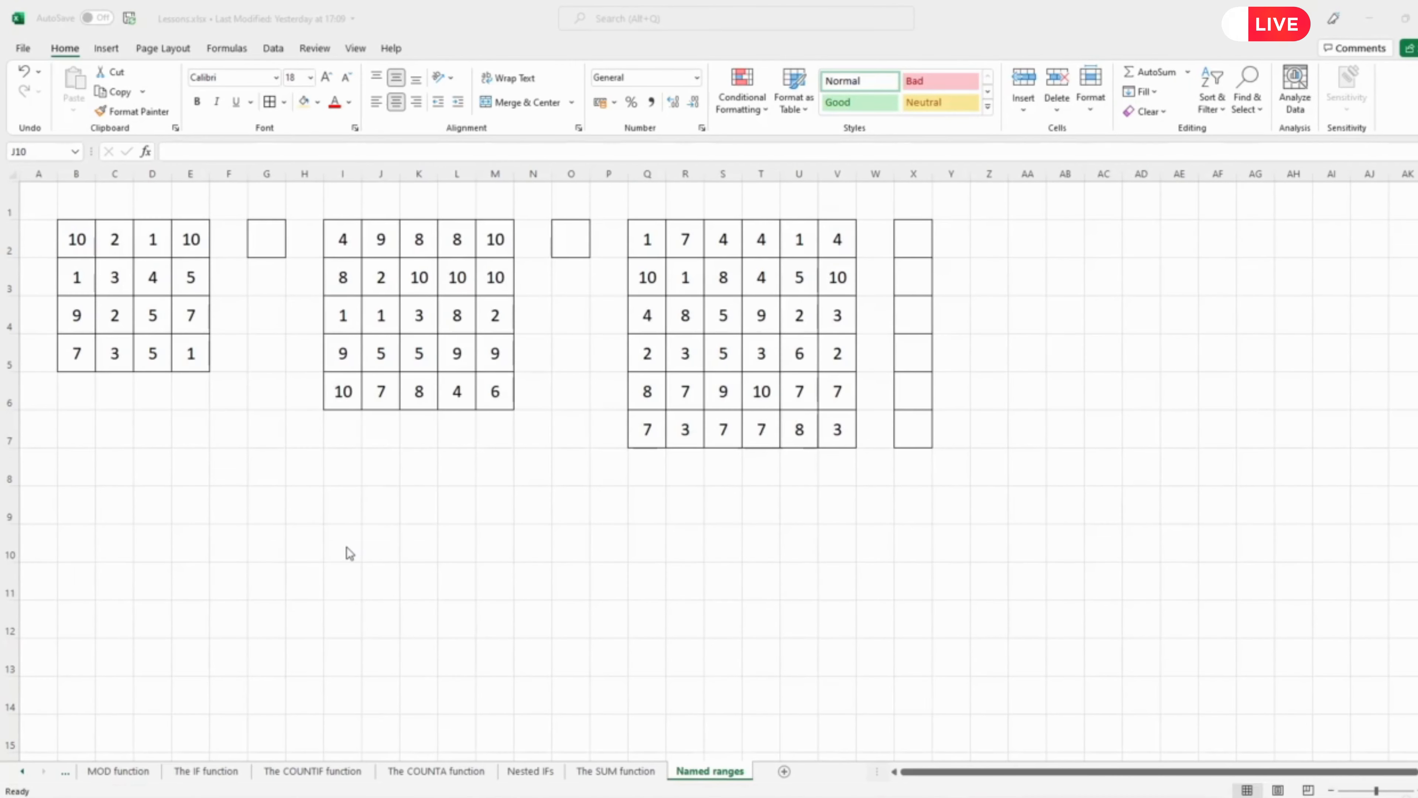
Select the 4 by 4 block of numbers B2:E5 on the Named ranges sheet and step through its cells.
key(alt+Tab)
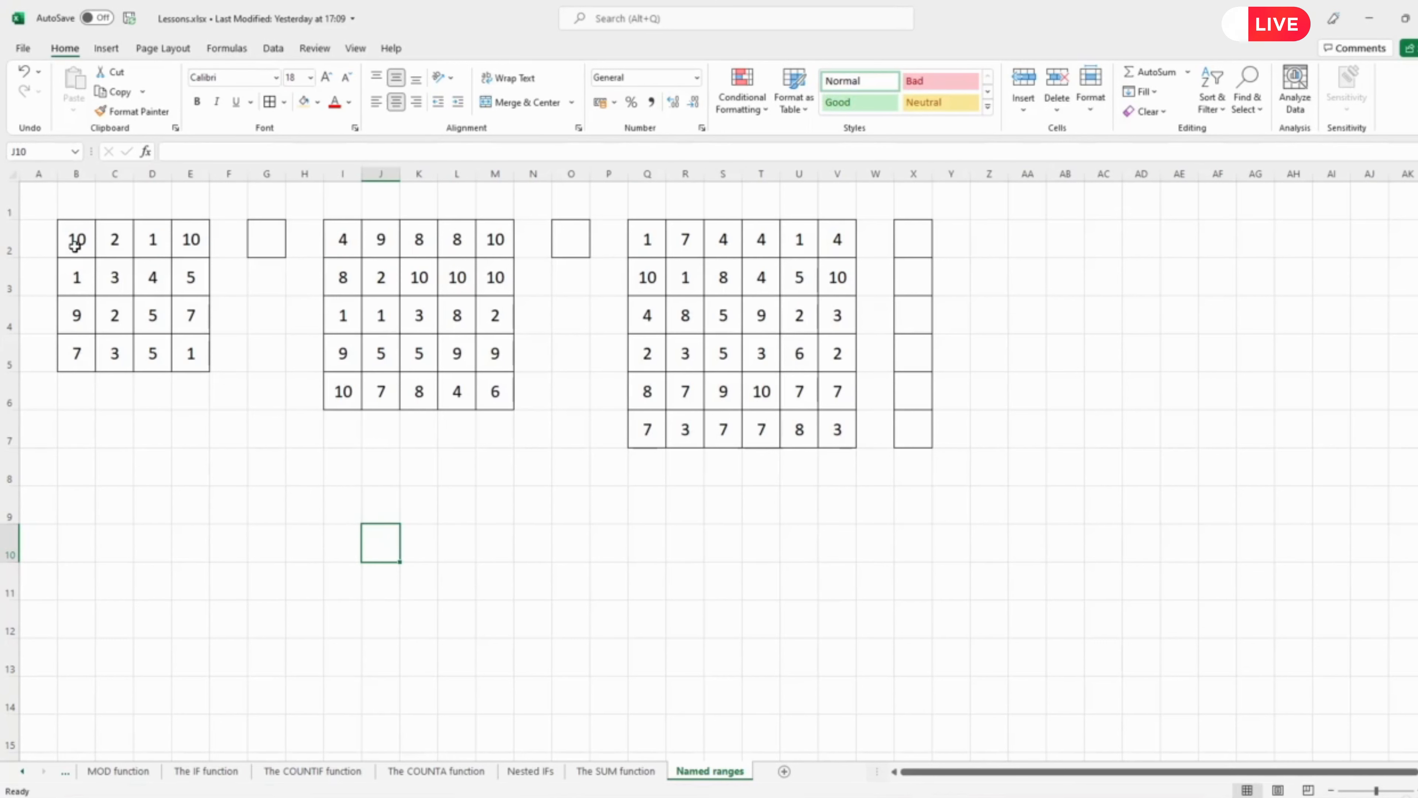
drag(75, 246, 182, 351)
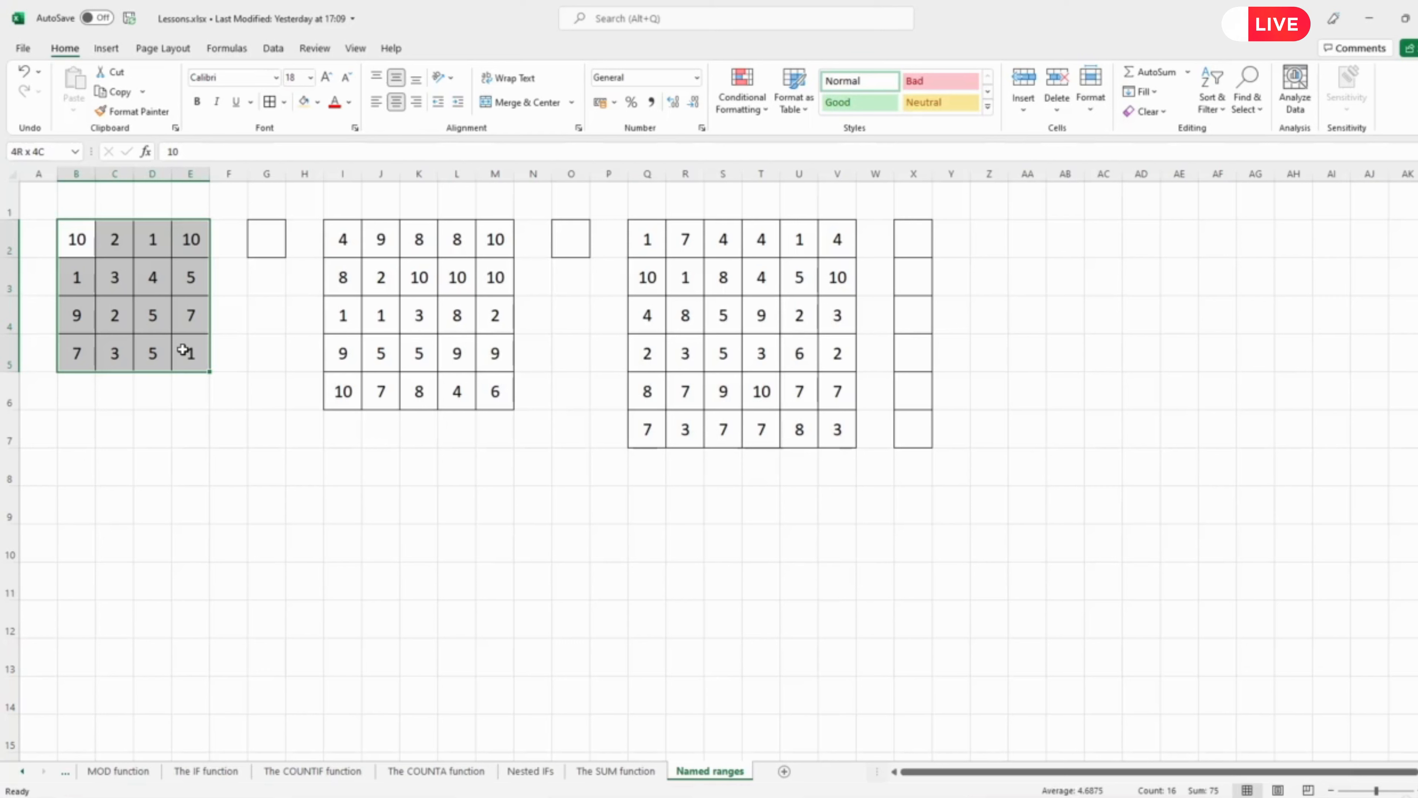
drag(182, 350, 183, 350)
key(Return)
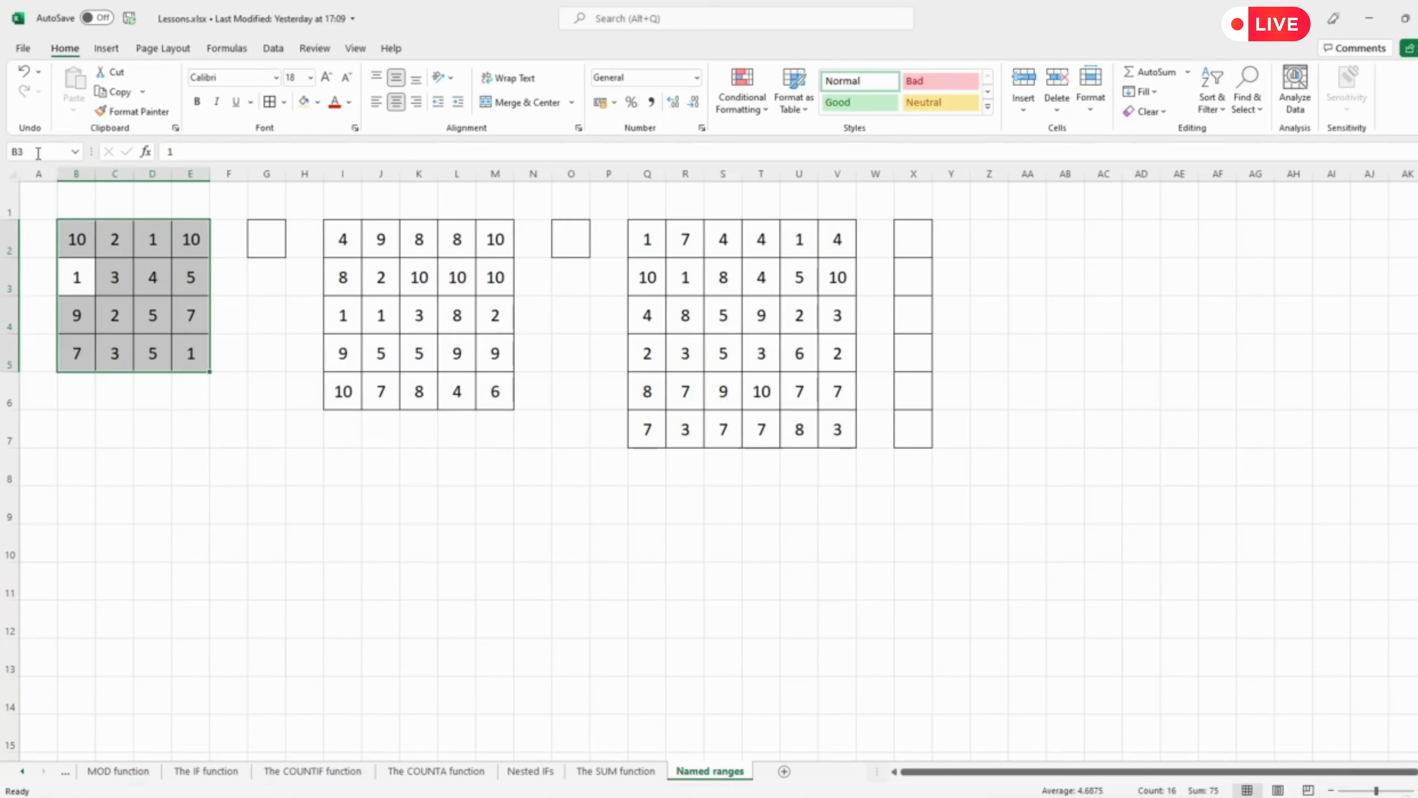
key(Return)
key(Return)
key(Return)
key(Return)
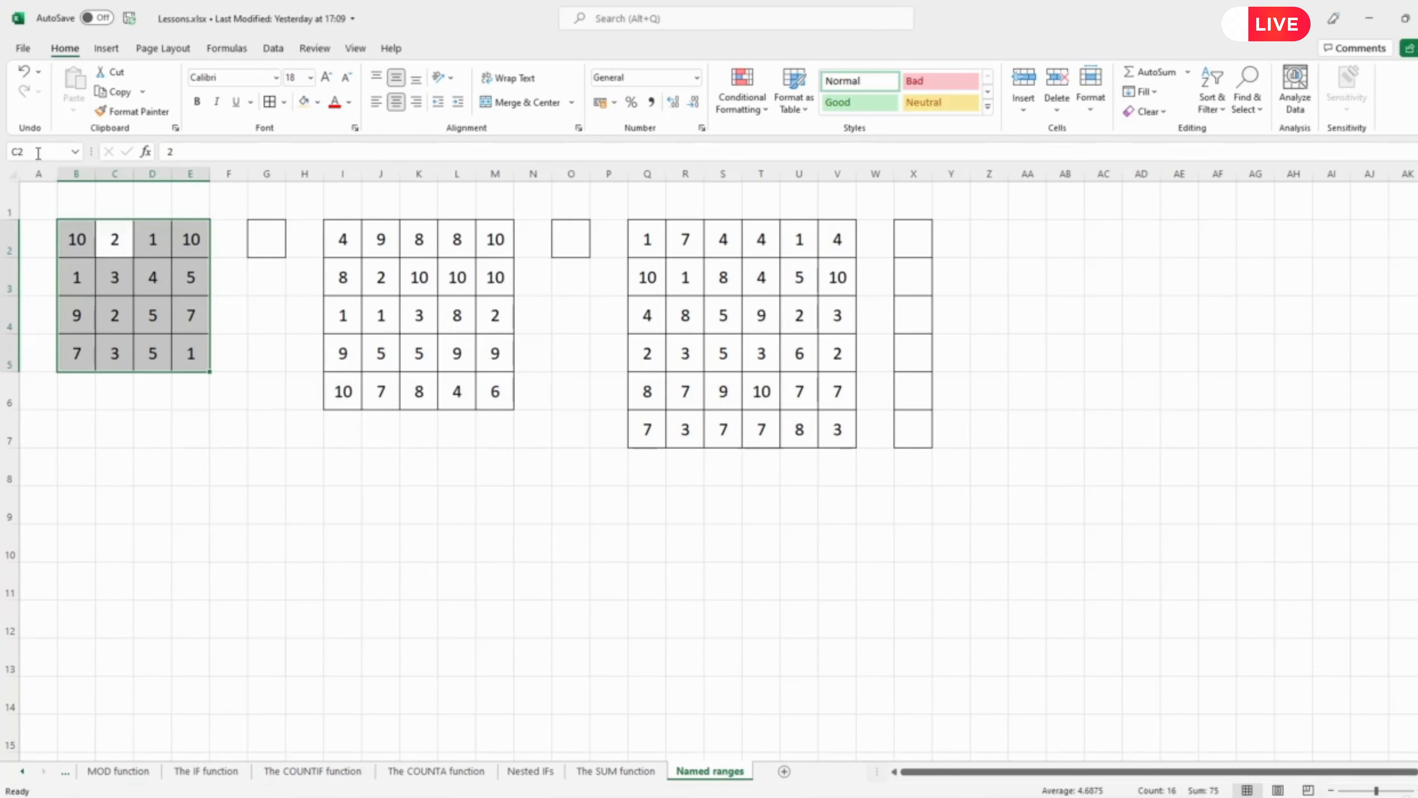
click(167, 487)
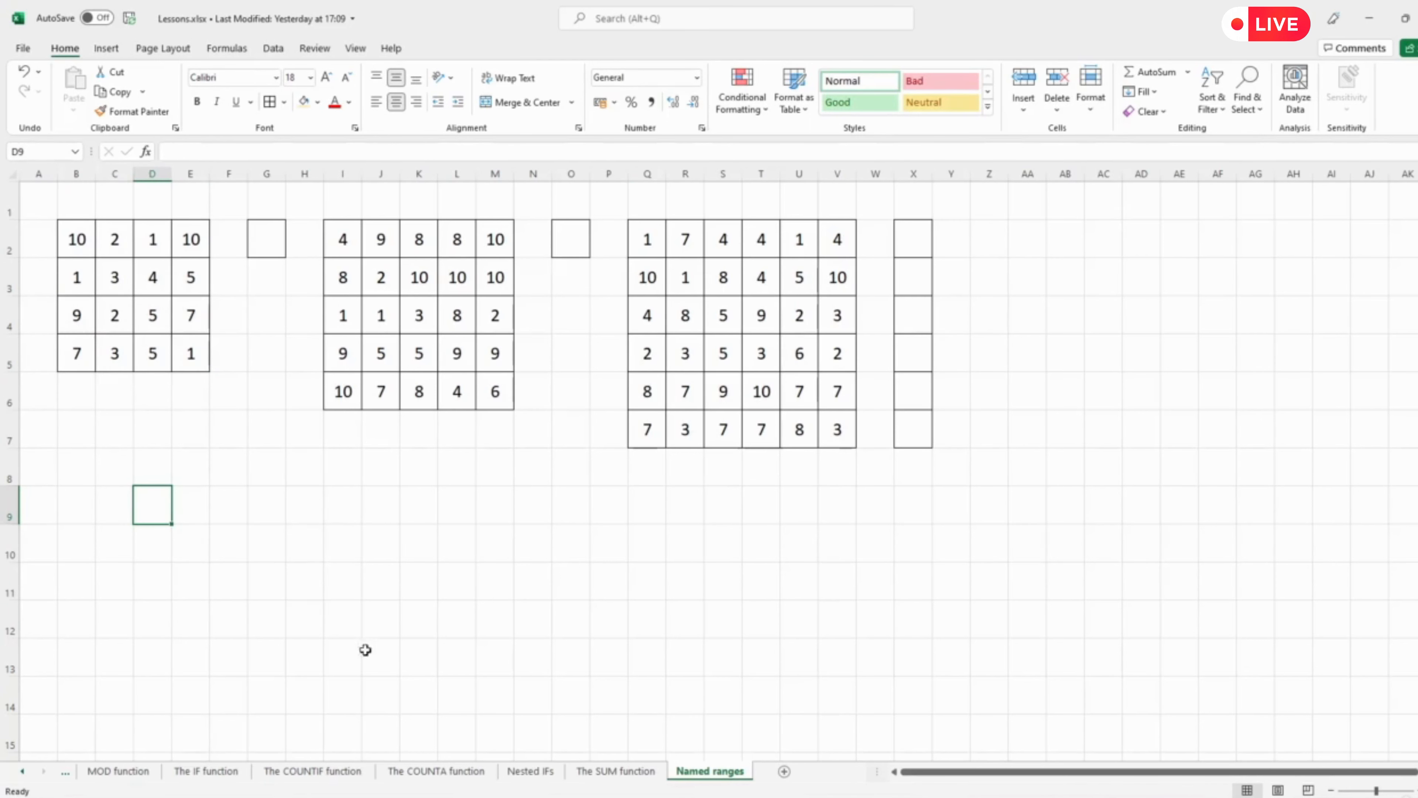
Enter =SUM(B2:E5) in G2 to total the first block.
click(266, 239)
text(=)
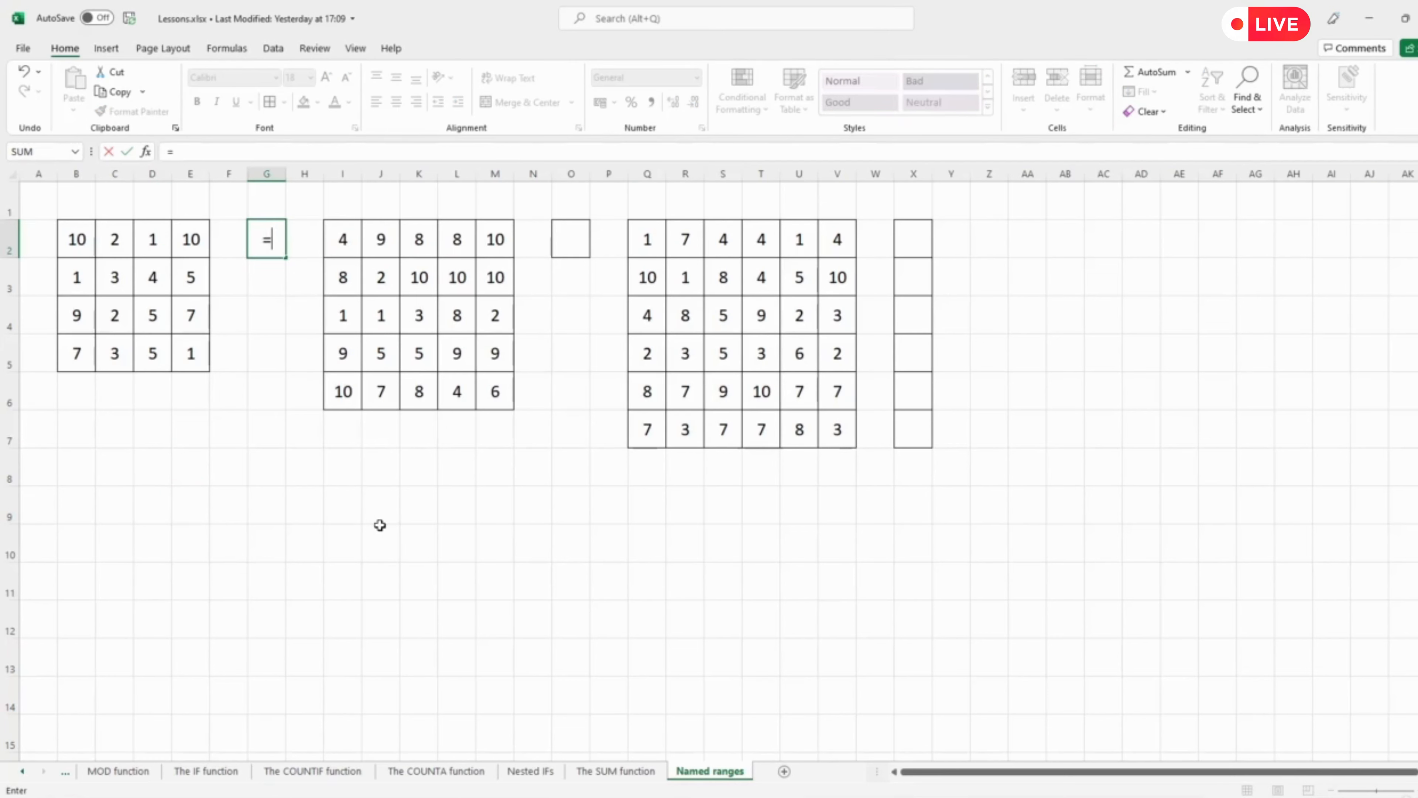
text(sum()
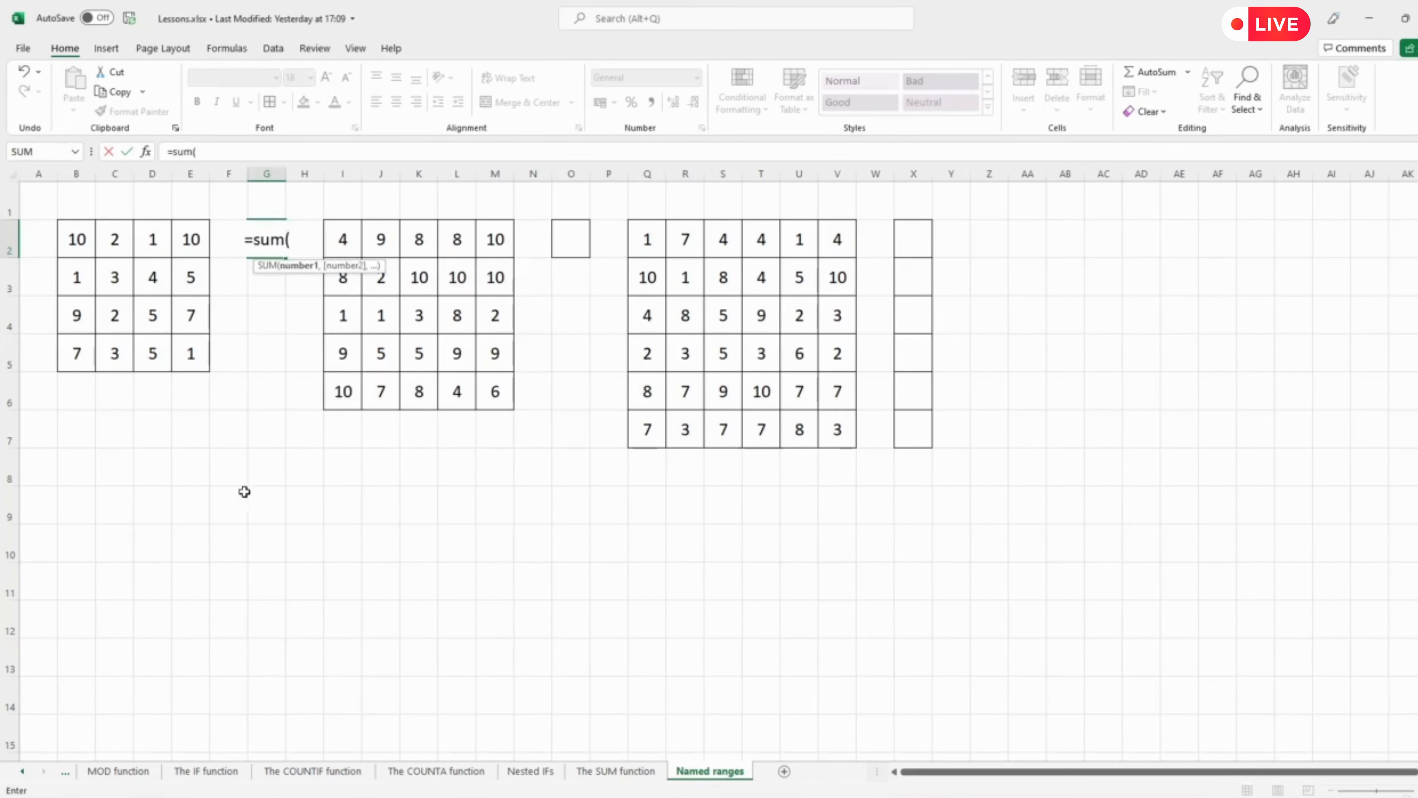
drag(71, 235, 193, 345)
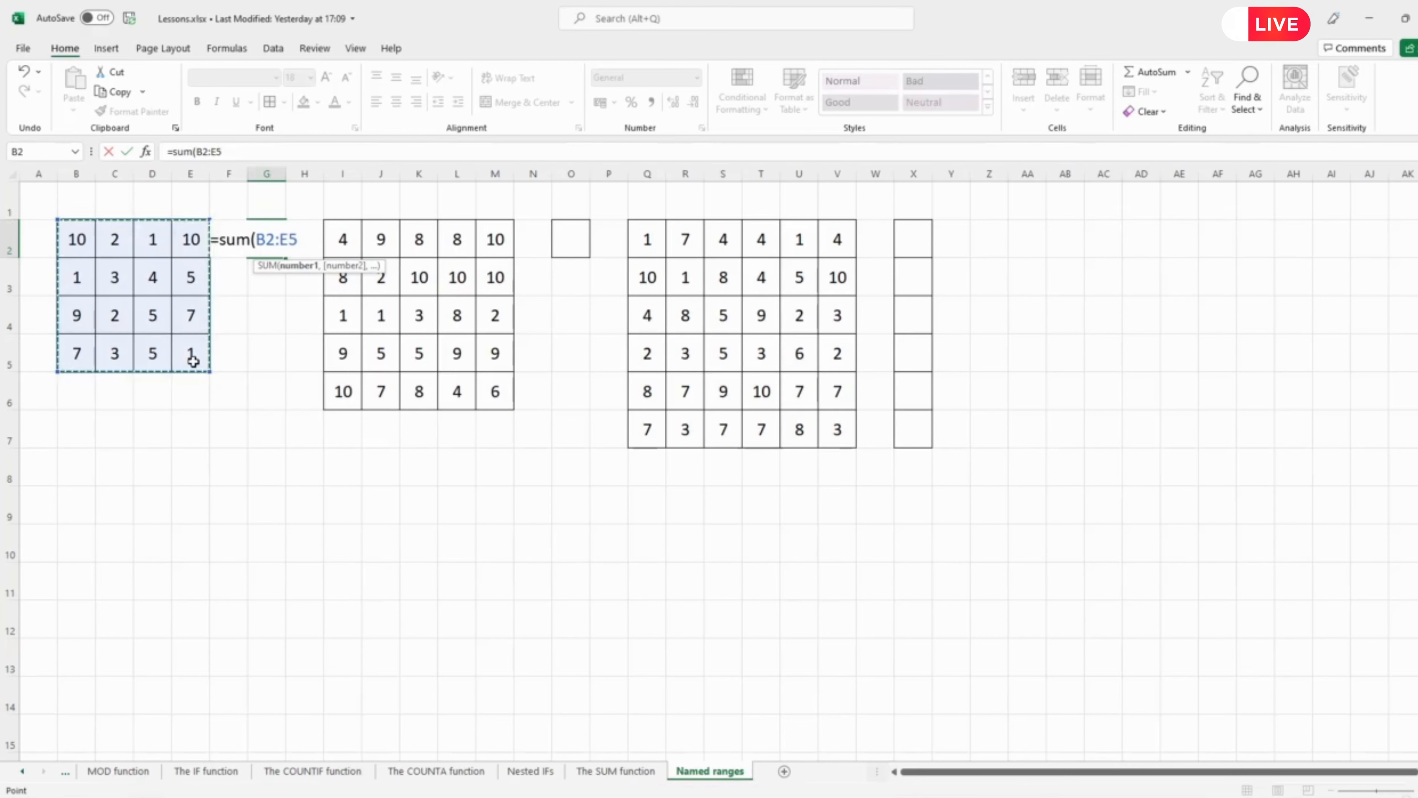
text())
key(Return)
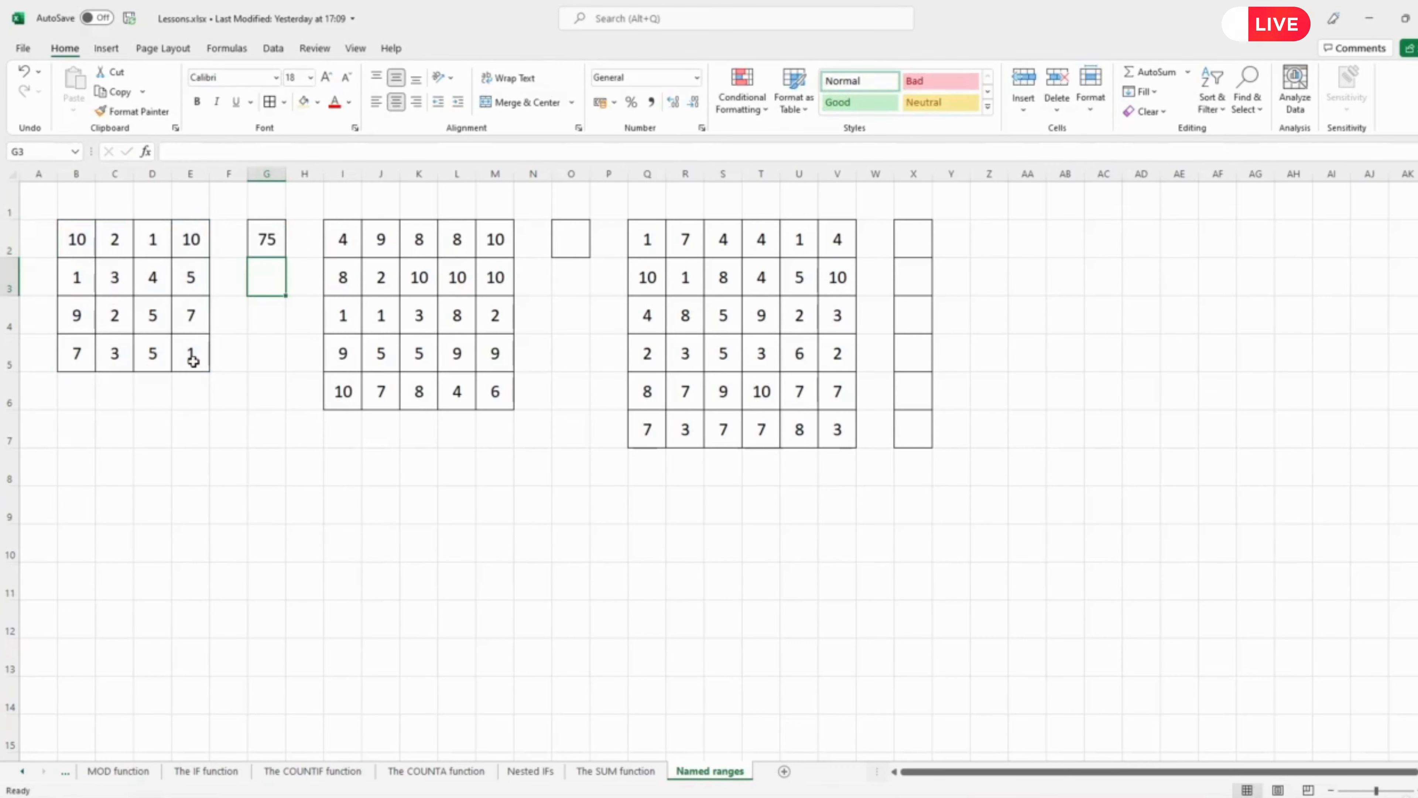
click(265, 236)
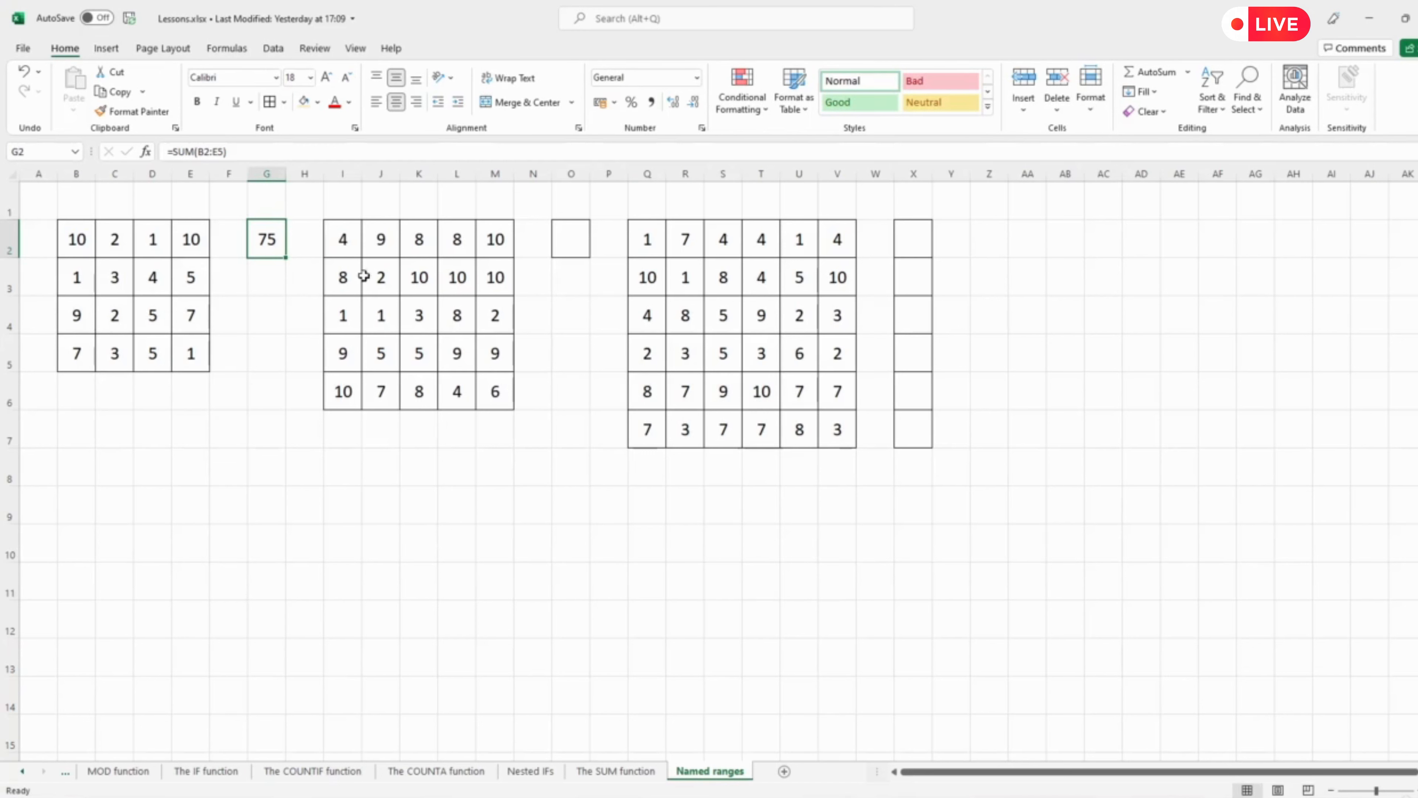
Name the middle block I2:M6 as sum_1.
drag(341, 239, 487, 392)
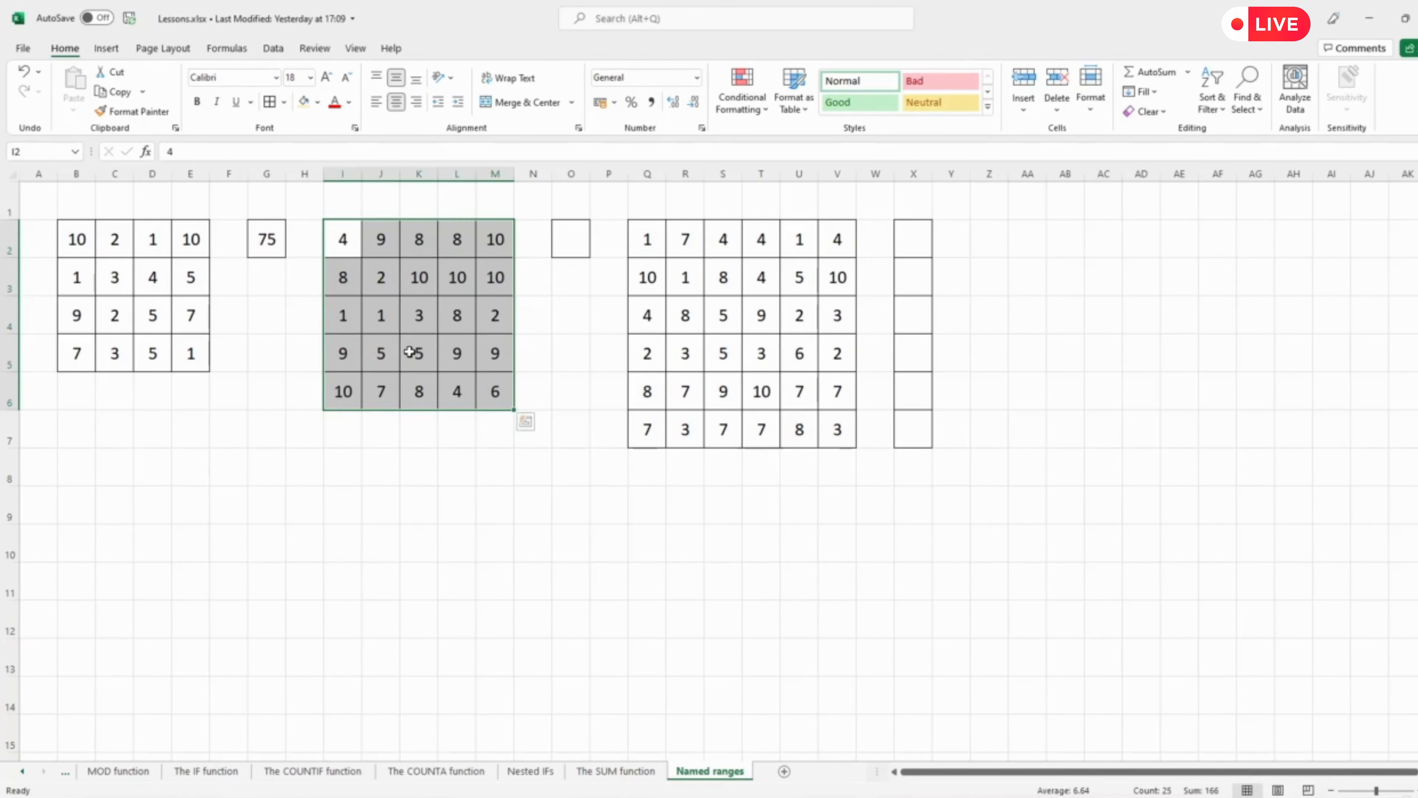
click(29, 154)
text(sum_1)
key(Return)
key(Return)
Enter a SUM formula in O2 that totals the named range sum_1, and compare it with G2's formula.
click(564, 237)
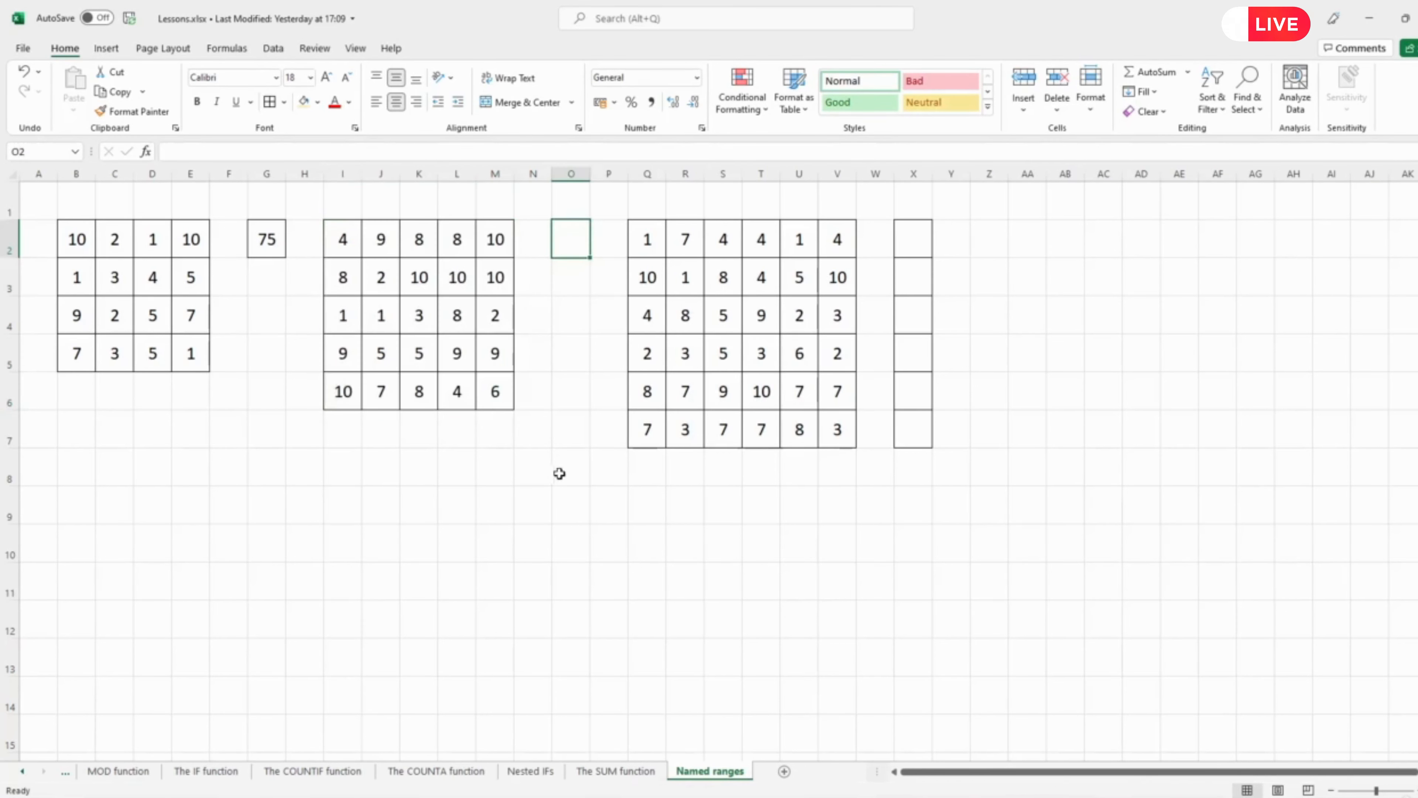
text(=)
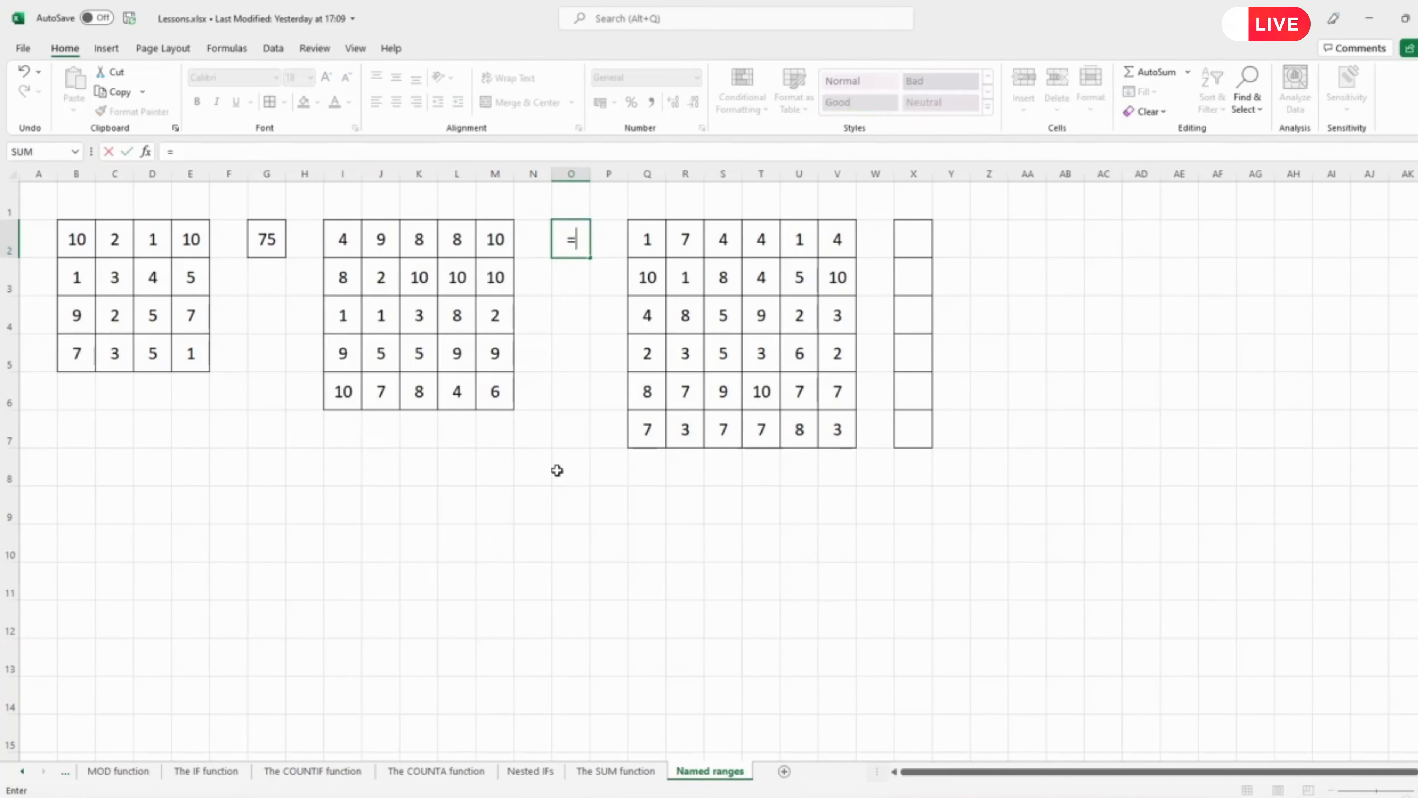
text(sum)
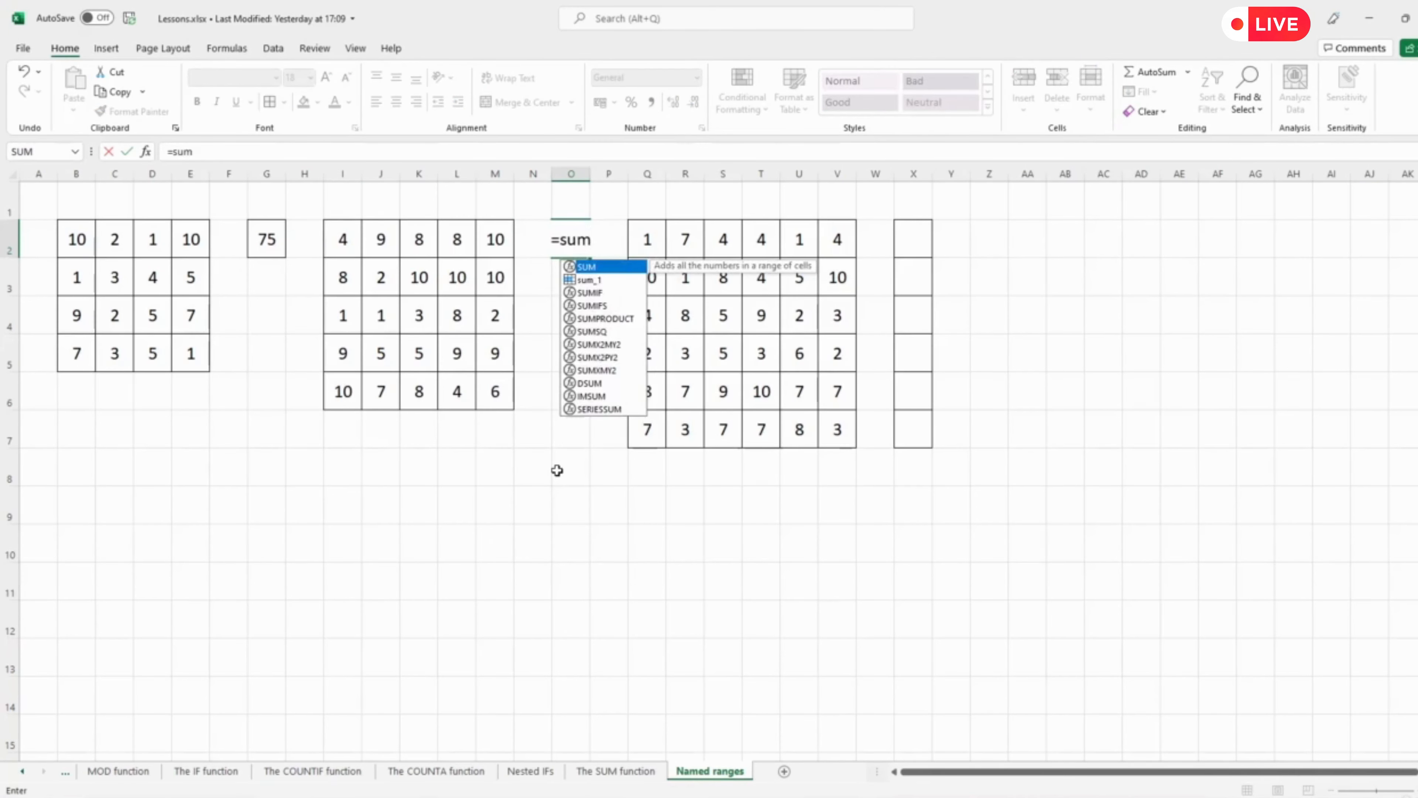
text(()
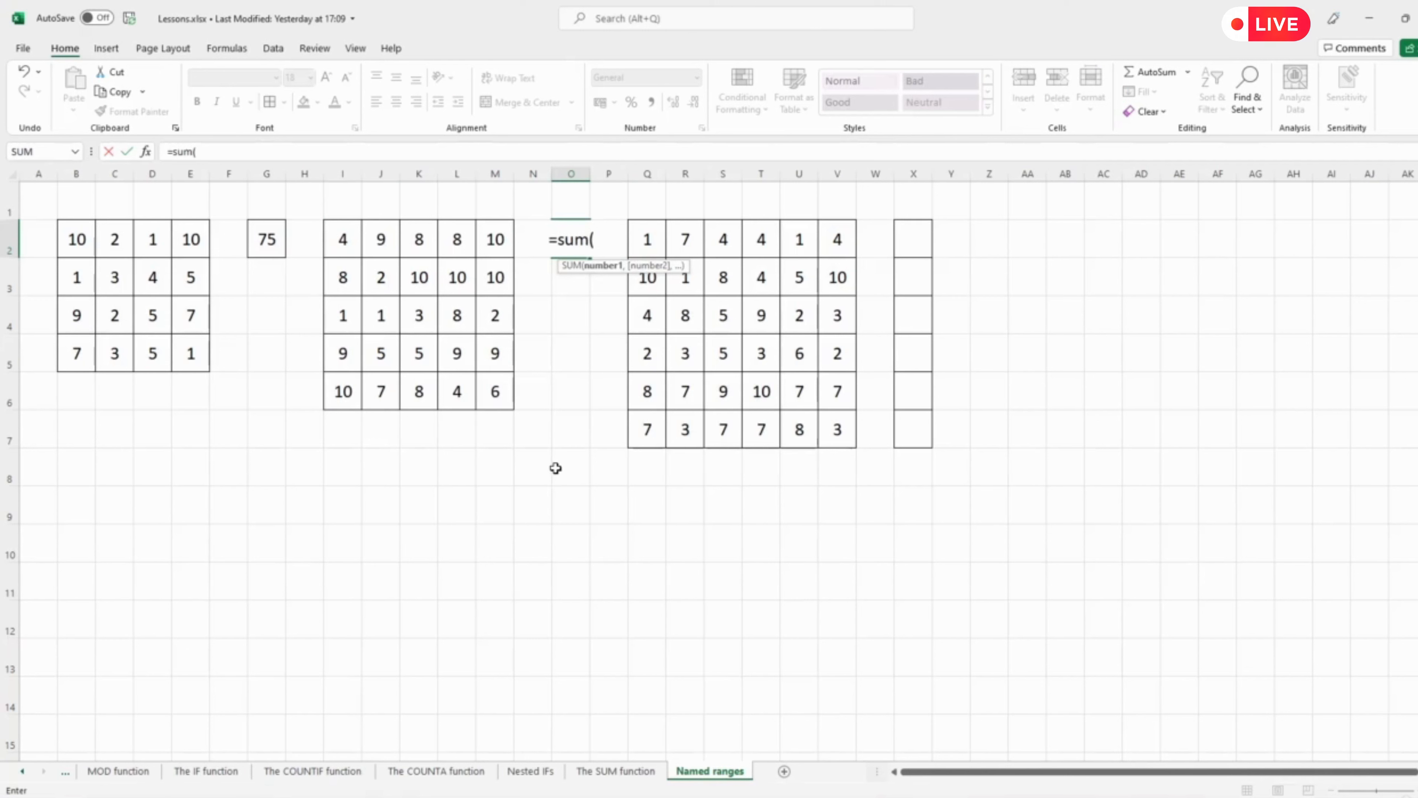
drag(346, 240, 492, 397)
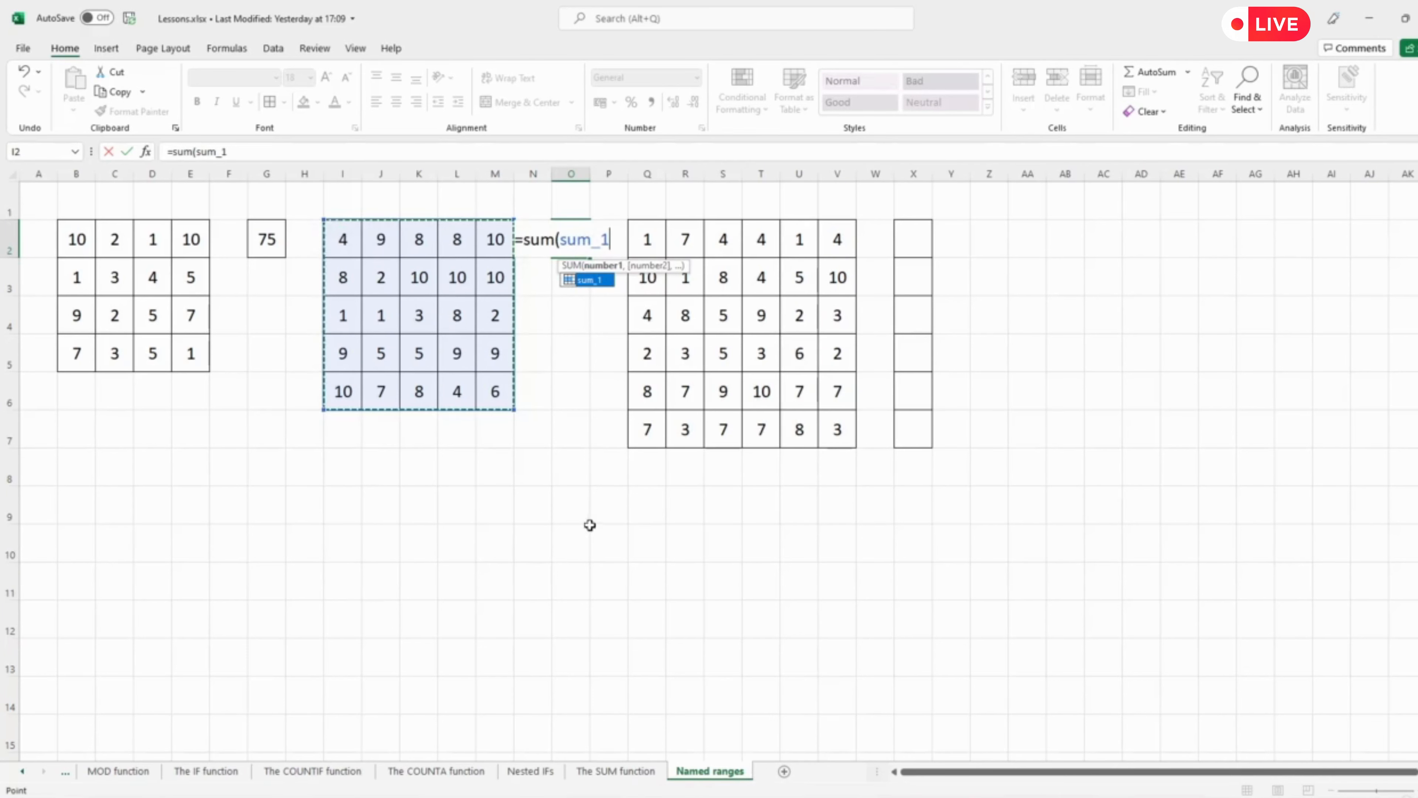
key(BackSpace)
key(BackSpace)
key(BackSpace)
key(BackSpace)
key(BackSpace)
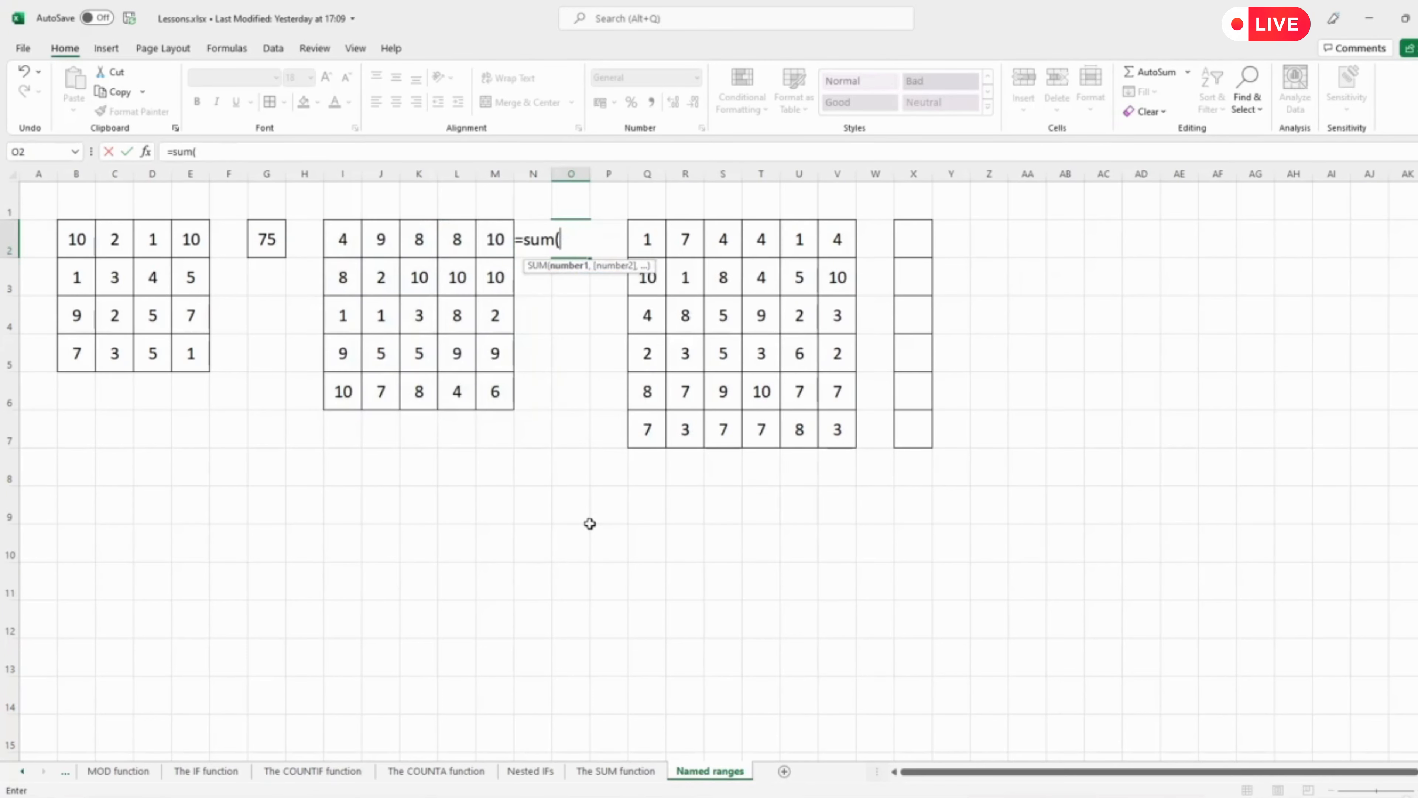
text(su)
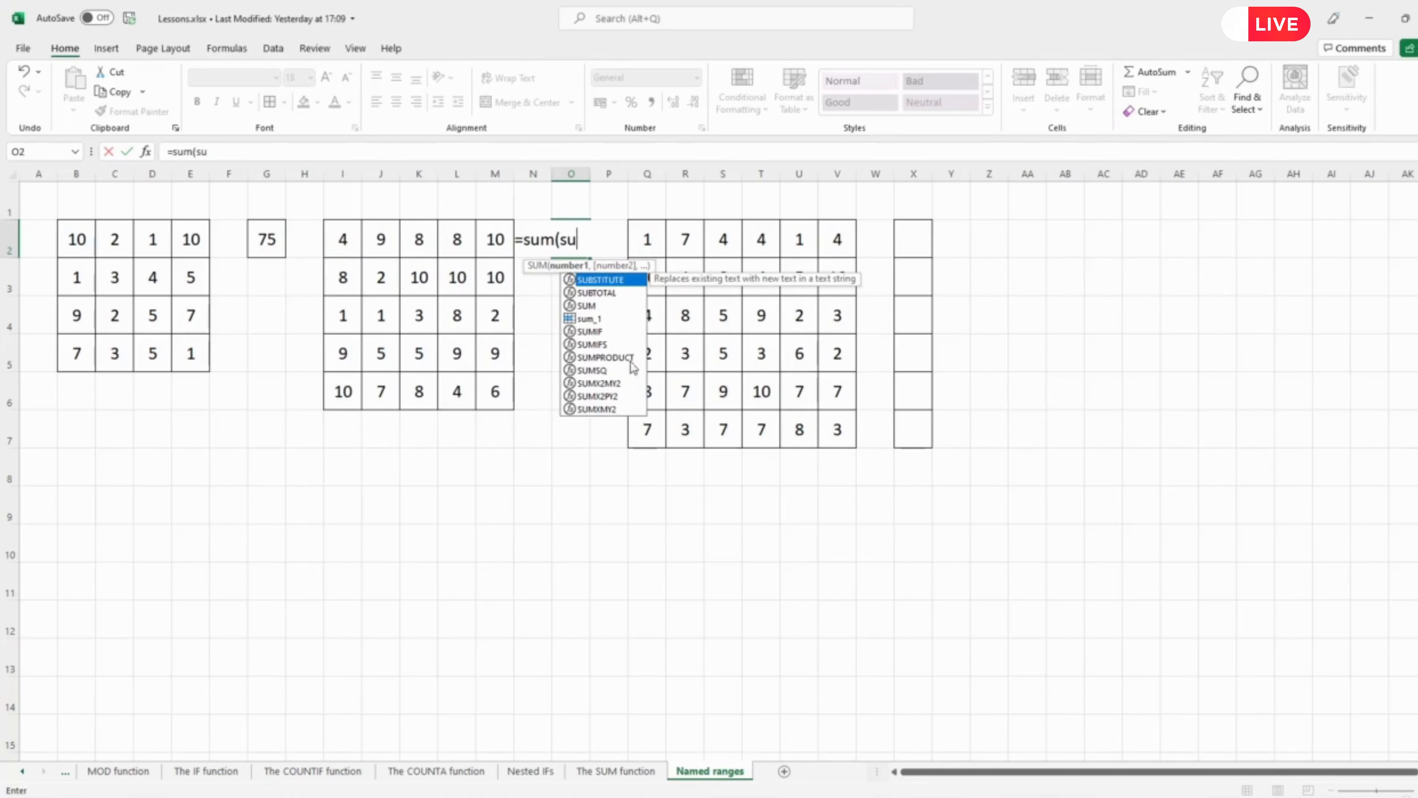
click(584, 321)
double_click(584, 320)
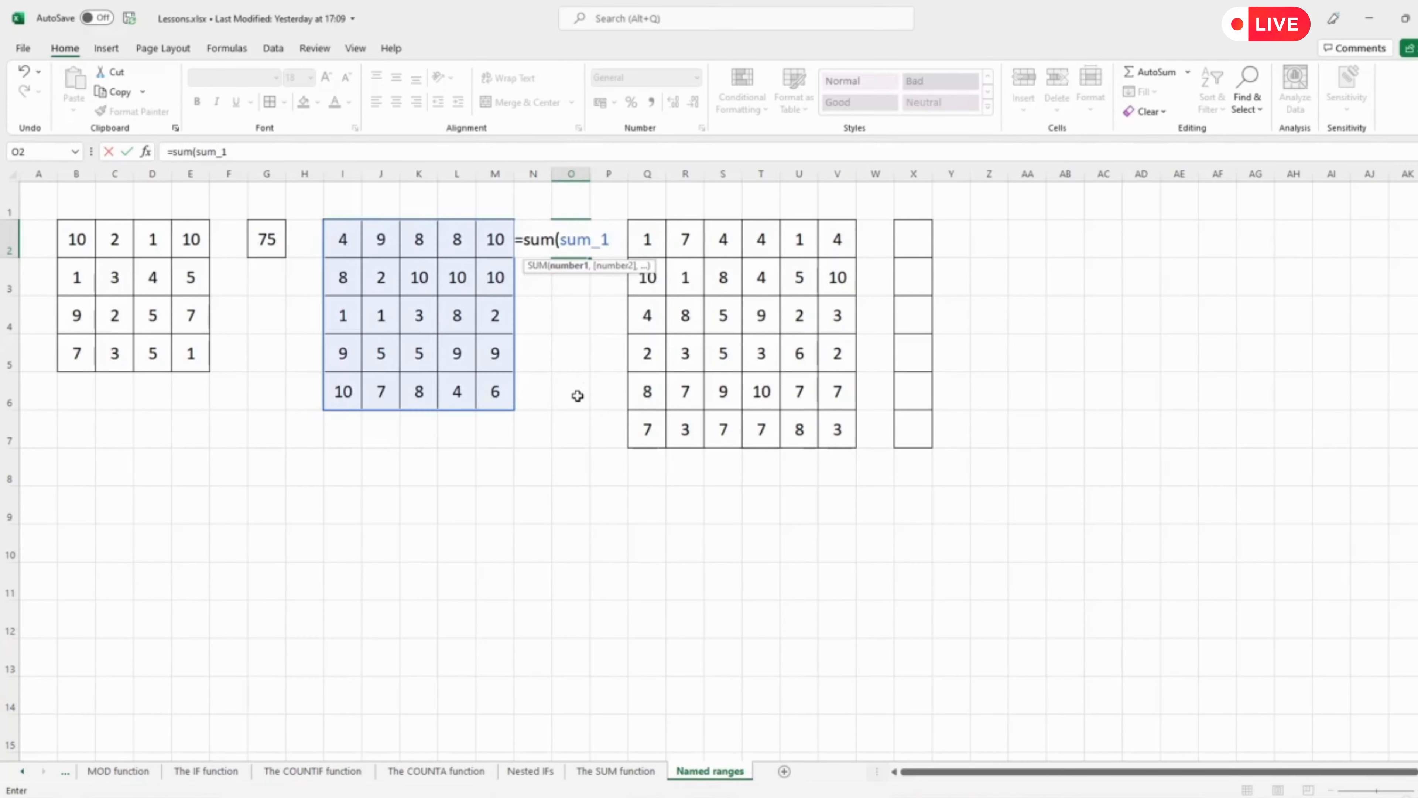
key(Return)
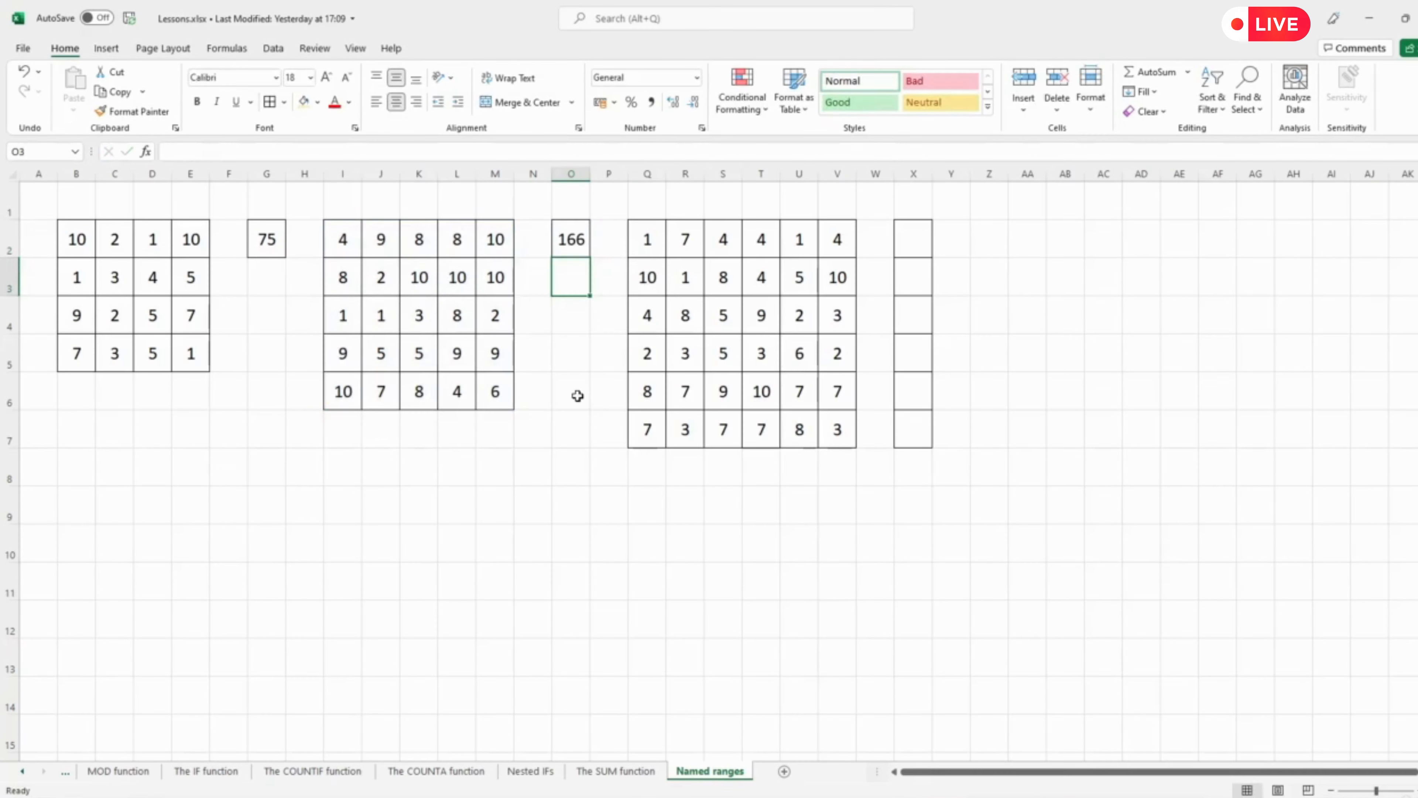
click(570, 241)
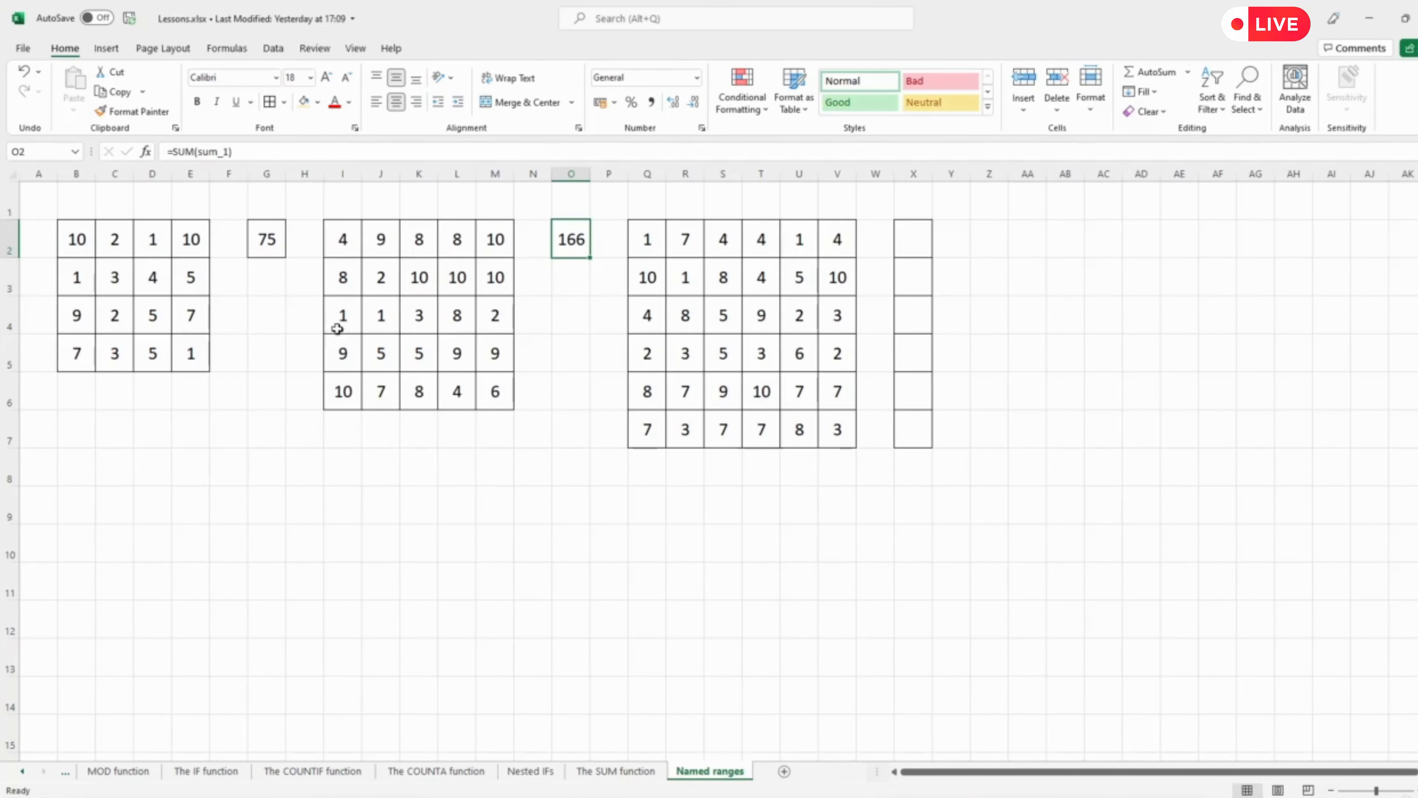
click(268, 242)
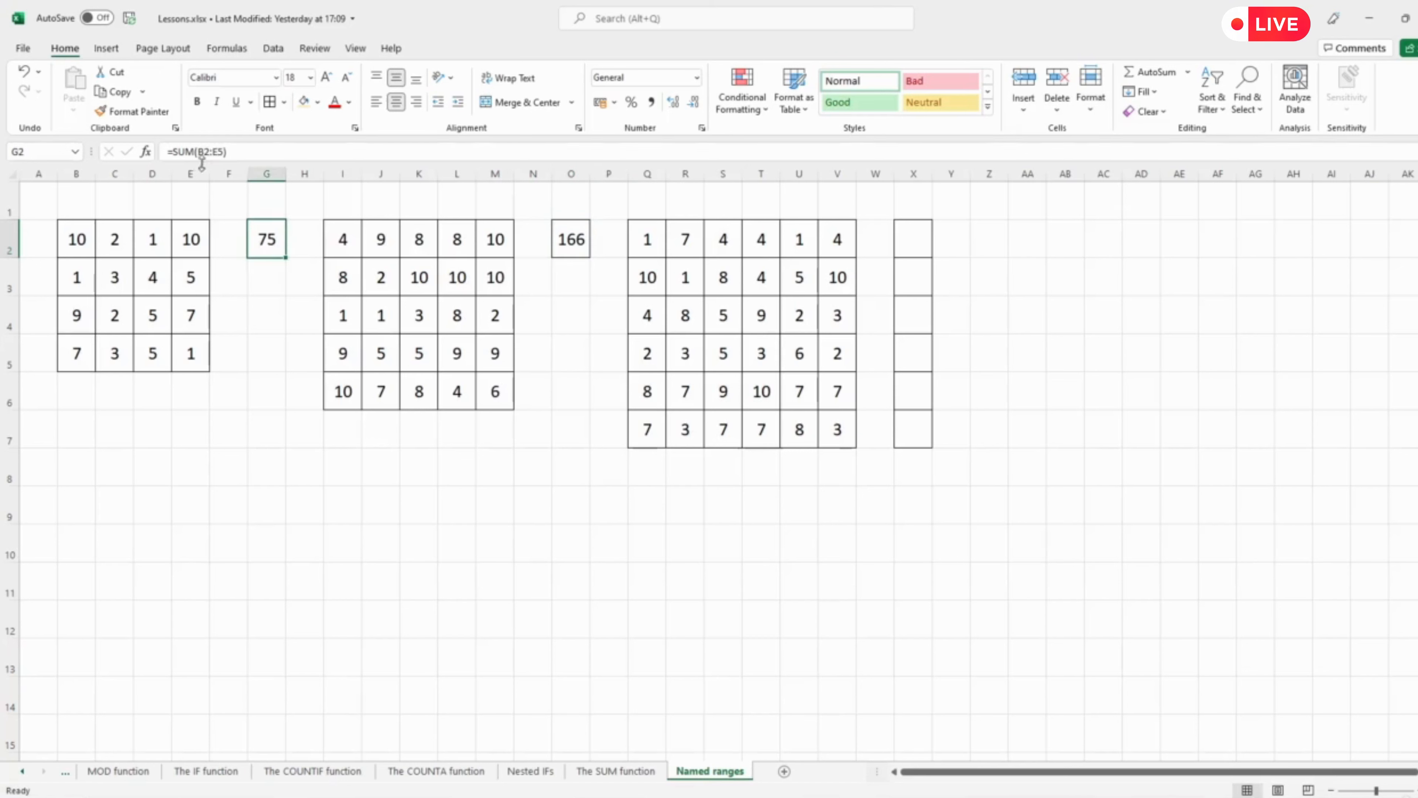
click(570, 234)
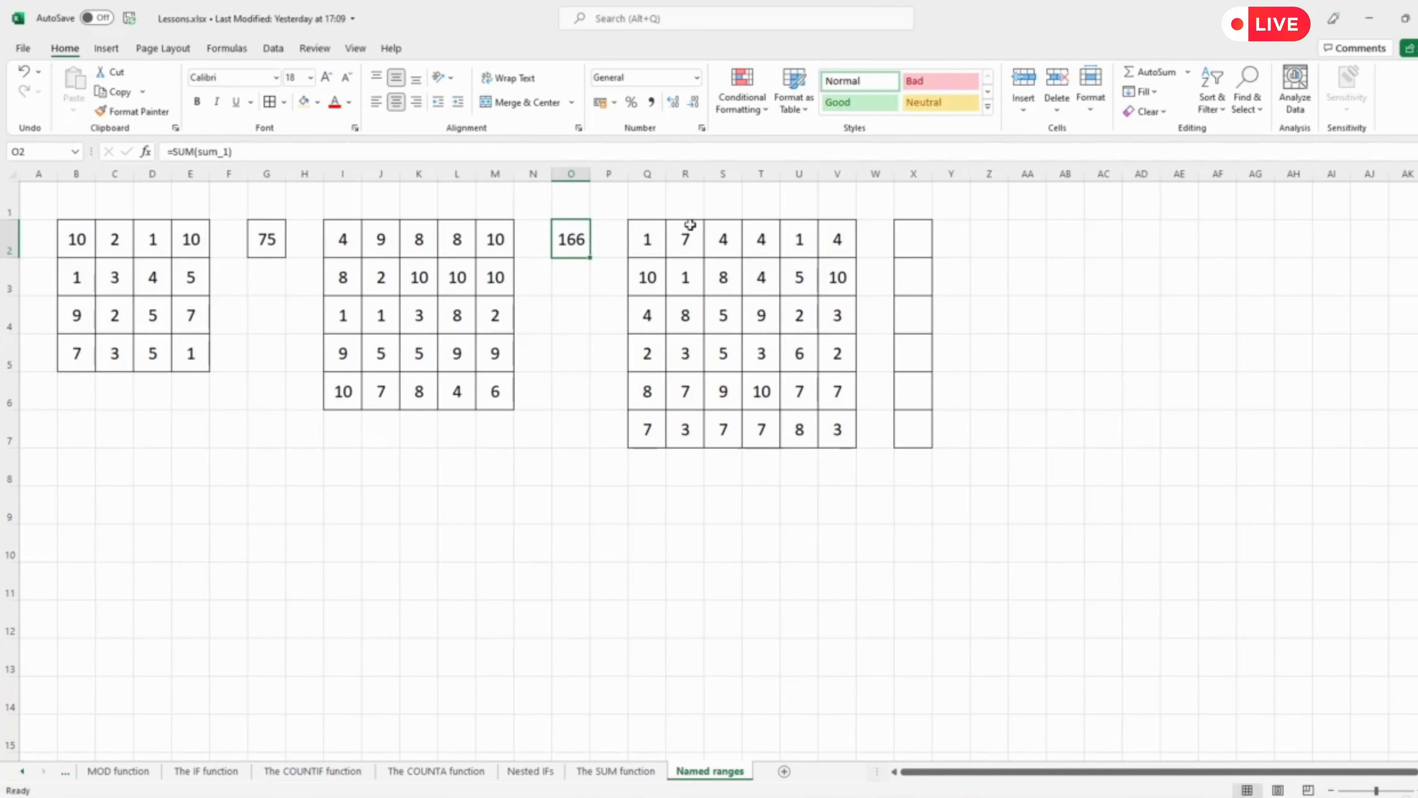
Enter =SUM(Q2:V7) in X2 to total the third block of numbers.
click(647, 247)
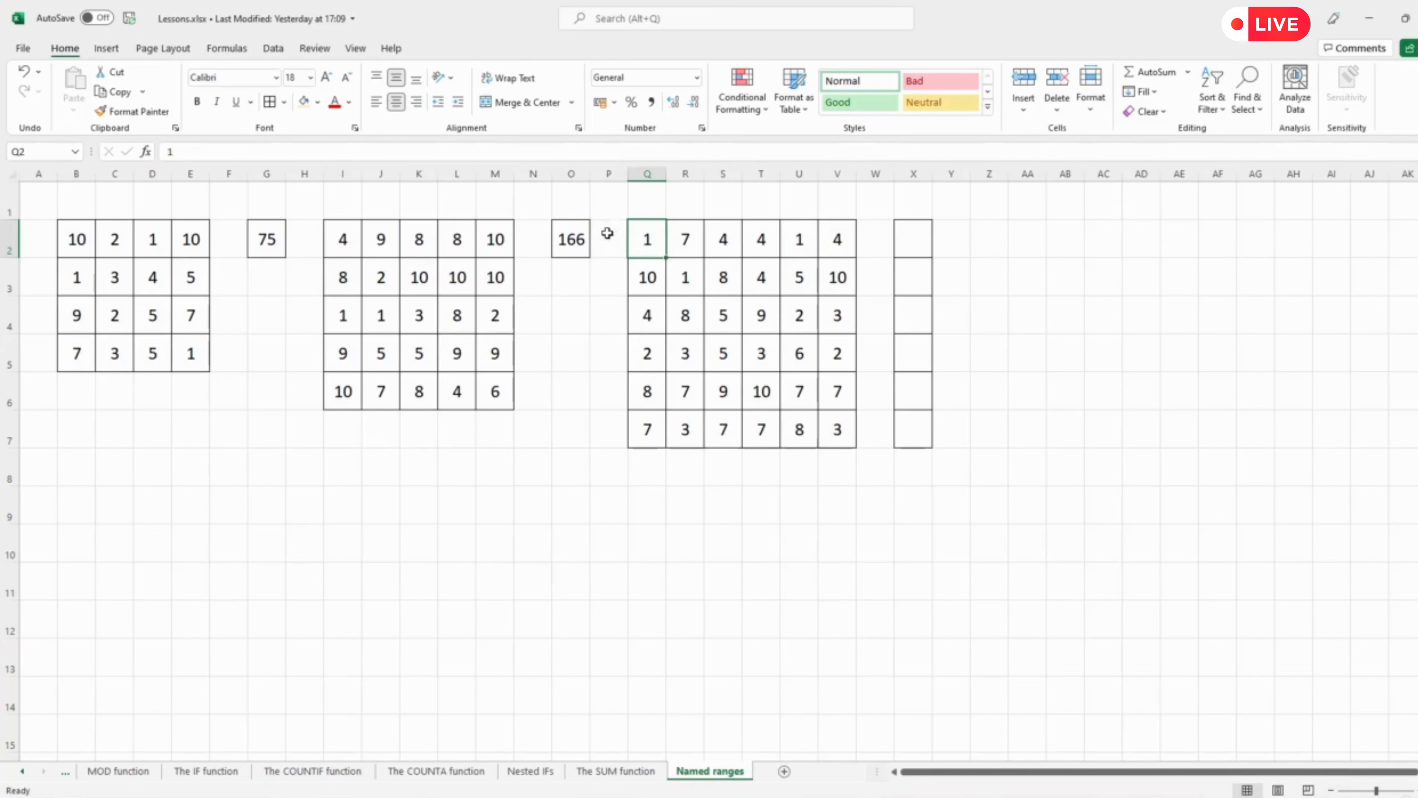
click(912, 241)
text(=sum()
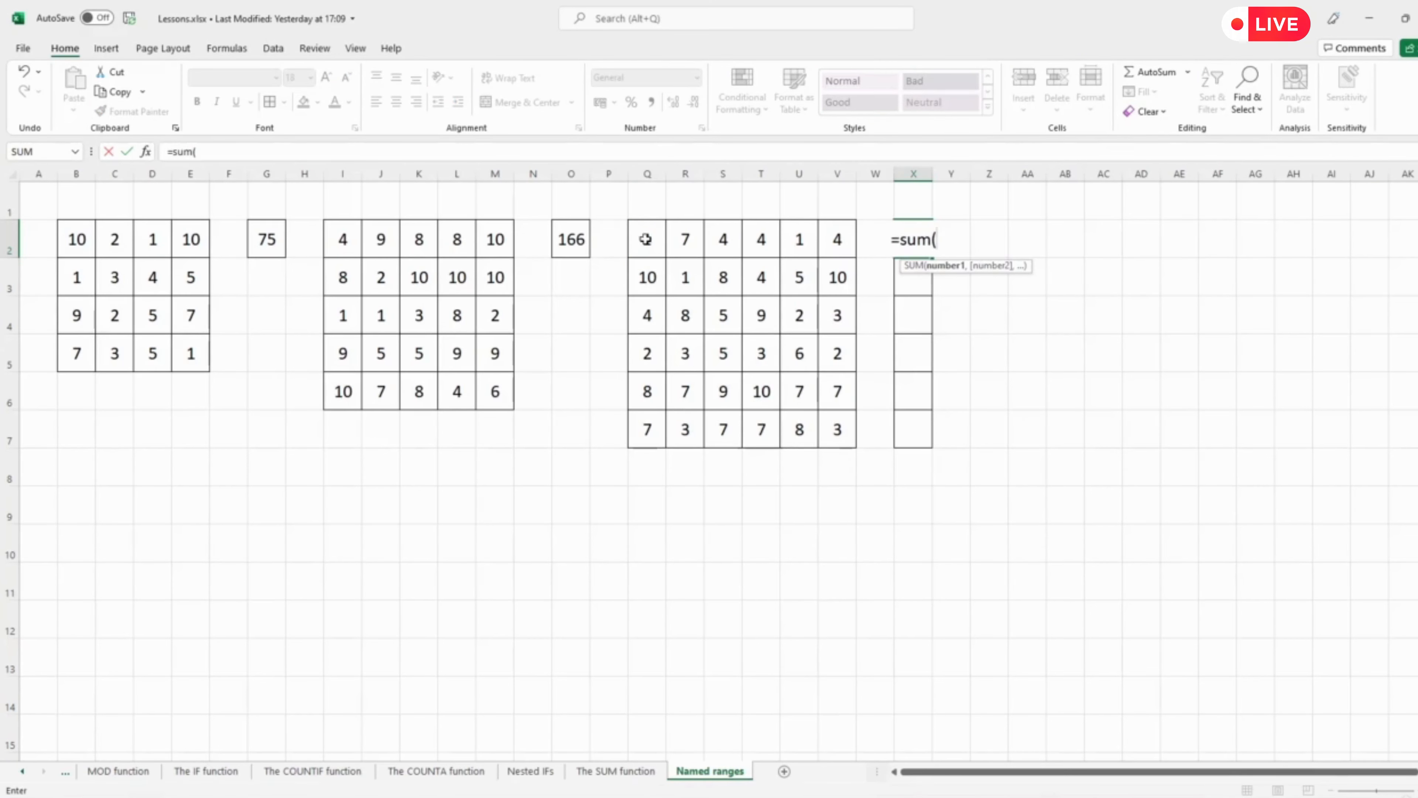
drag(646, 239, 838, 429)
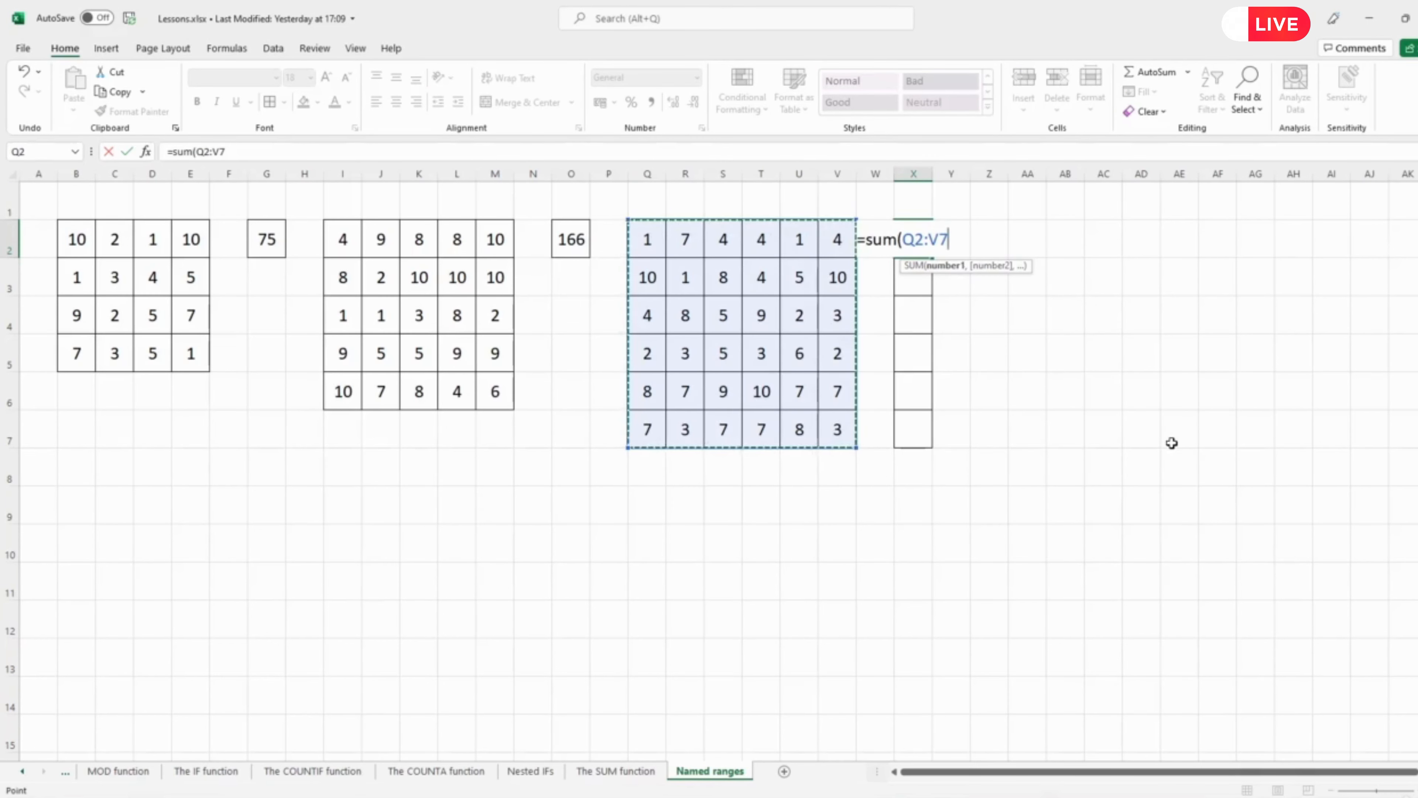
key(Return)
Fill the X2 formula down to X7.
click(917, 242)
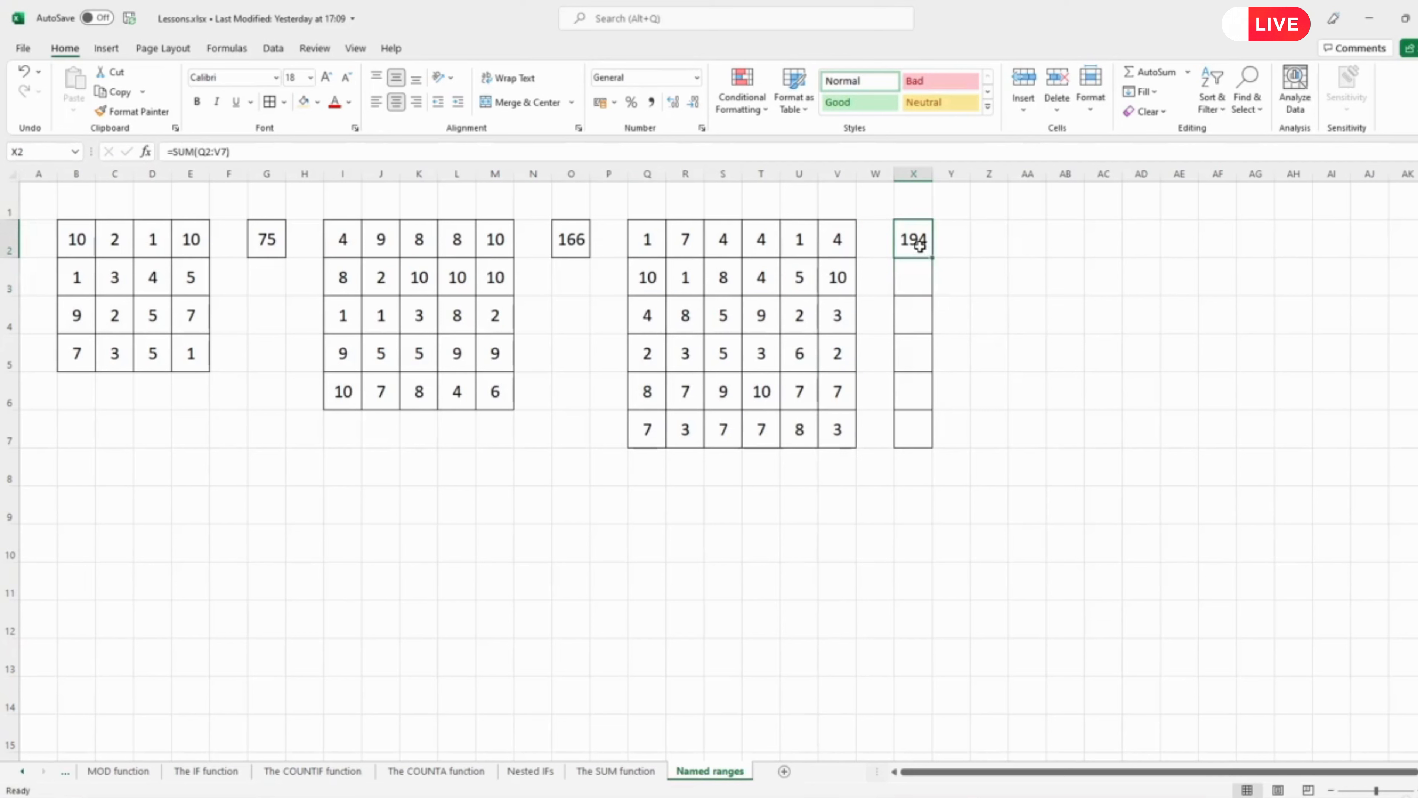
click(933, 259)
drag(932, 259, 928, 444)
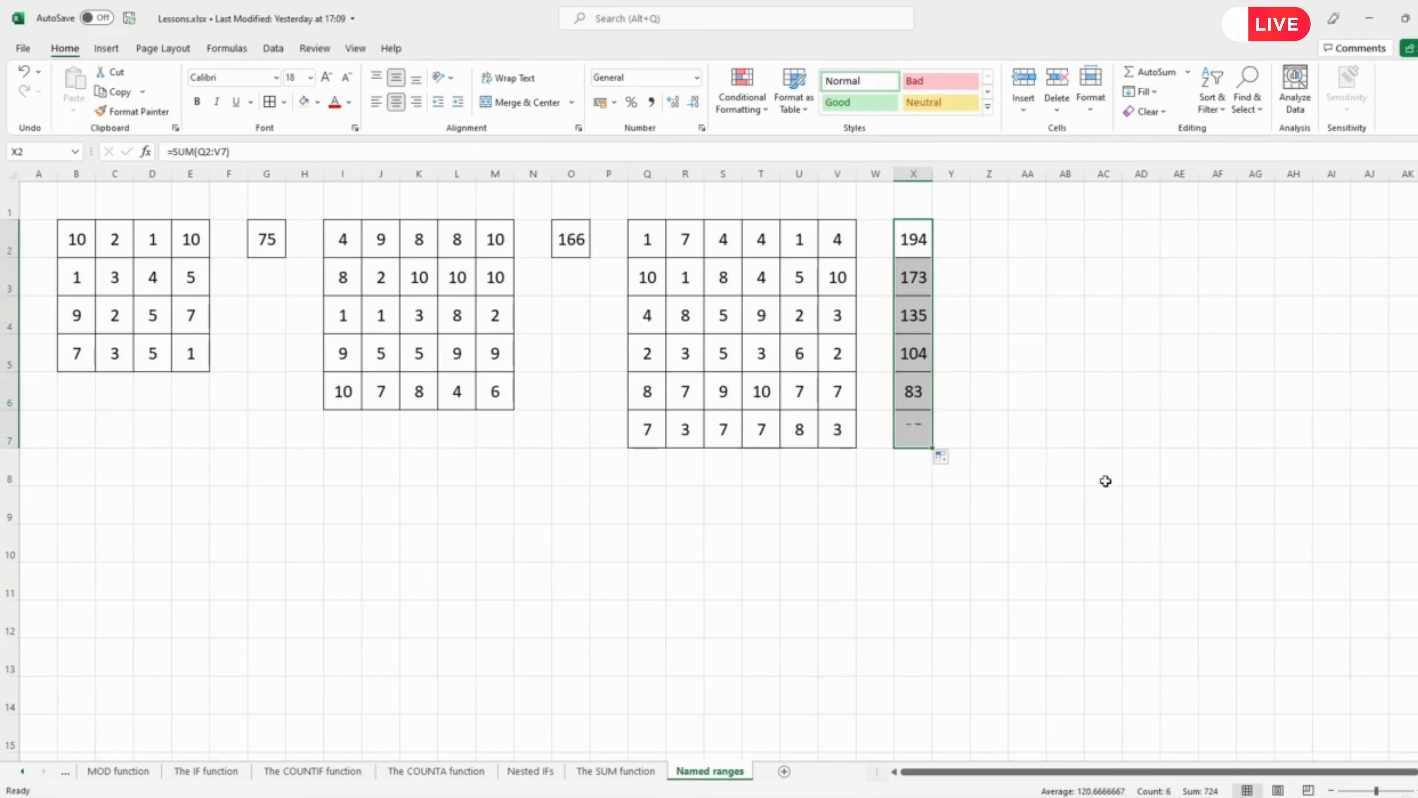
Examine the copied SUM formulas in X3 and X7 and the ranges they reference.
click(915, 277)
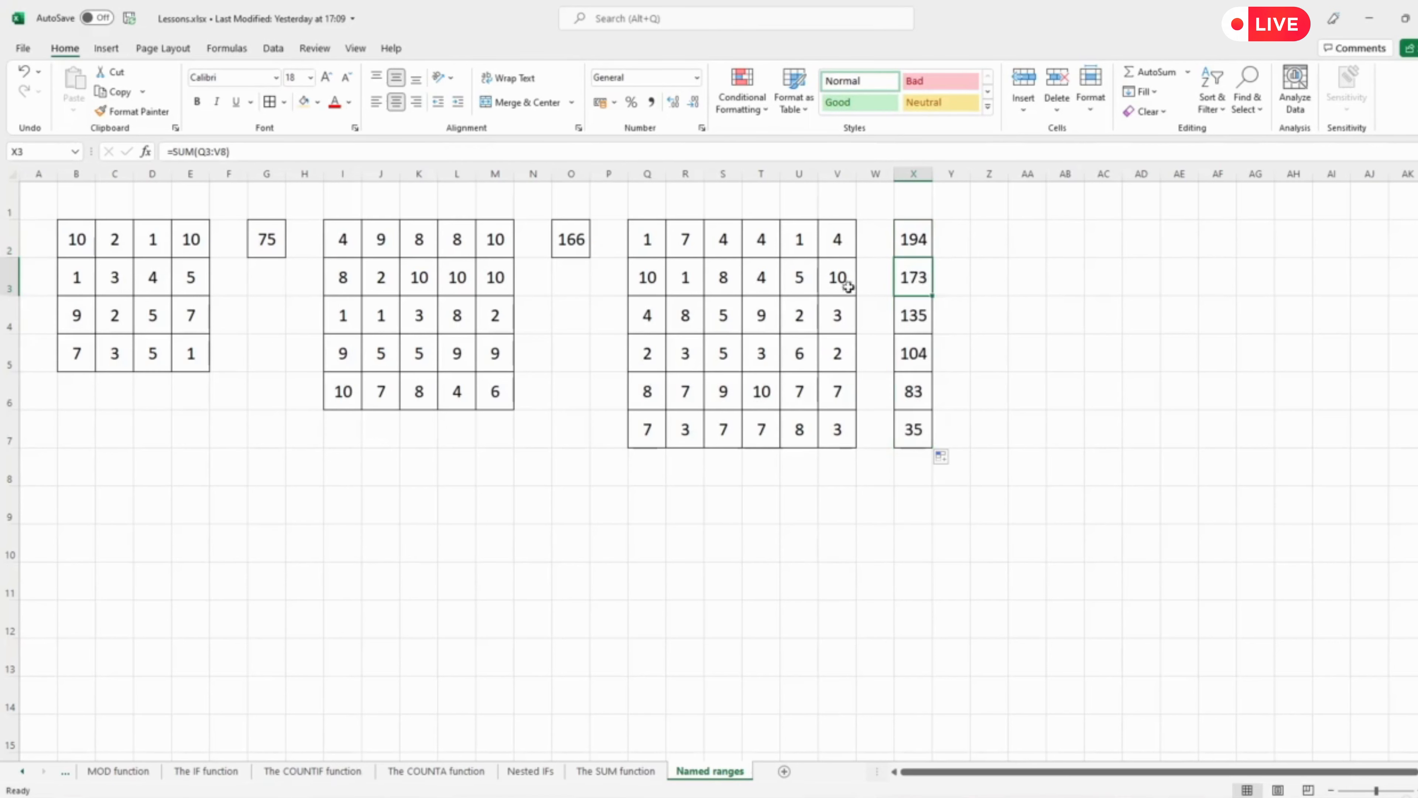
key(F2)
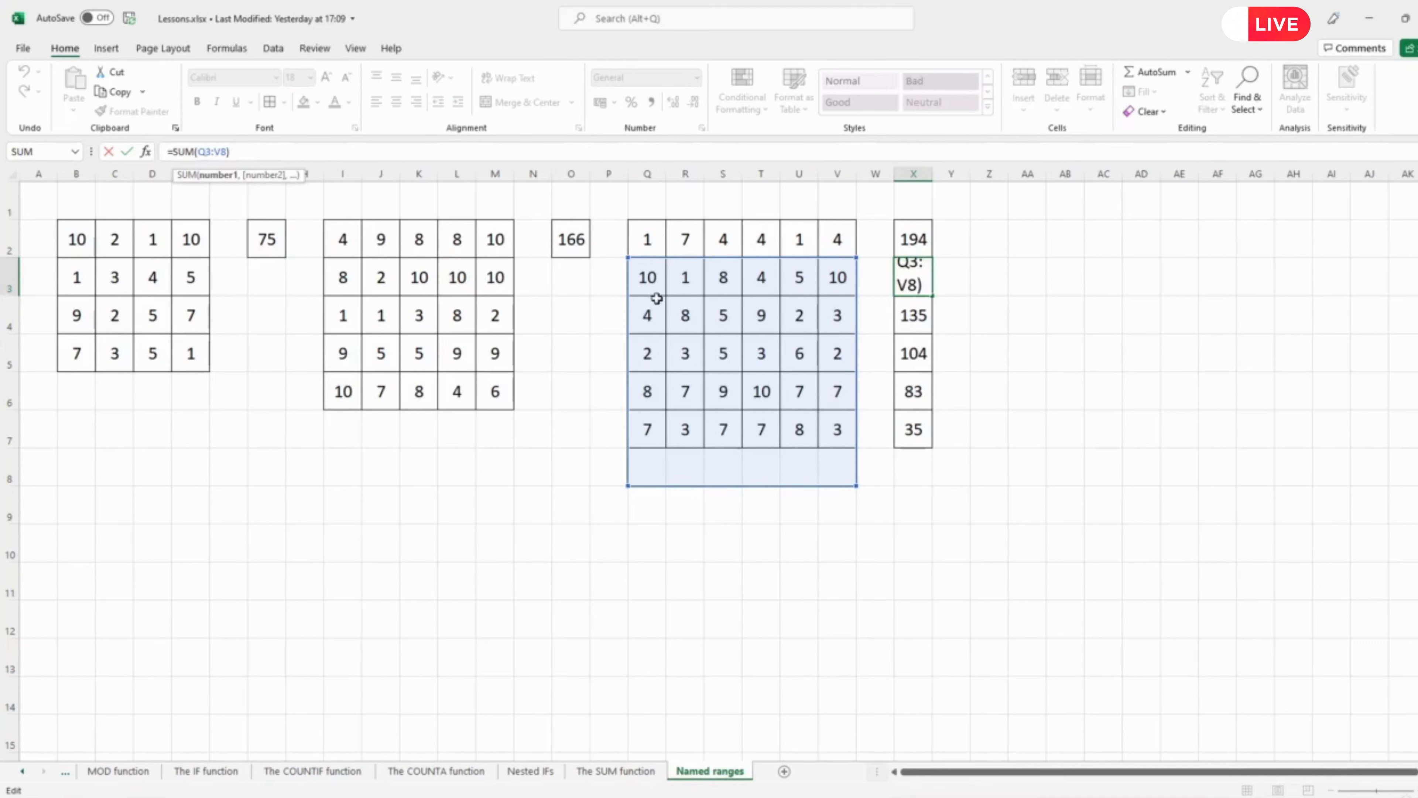
key(Escape)
double_click(918, 435)
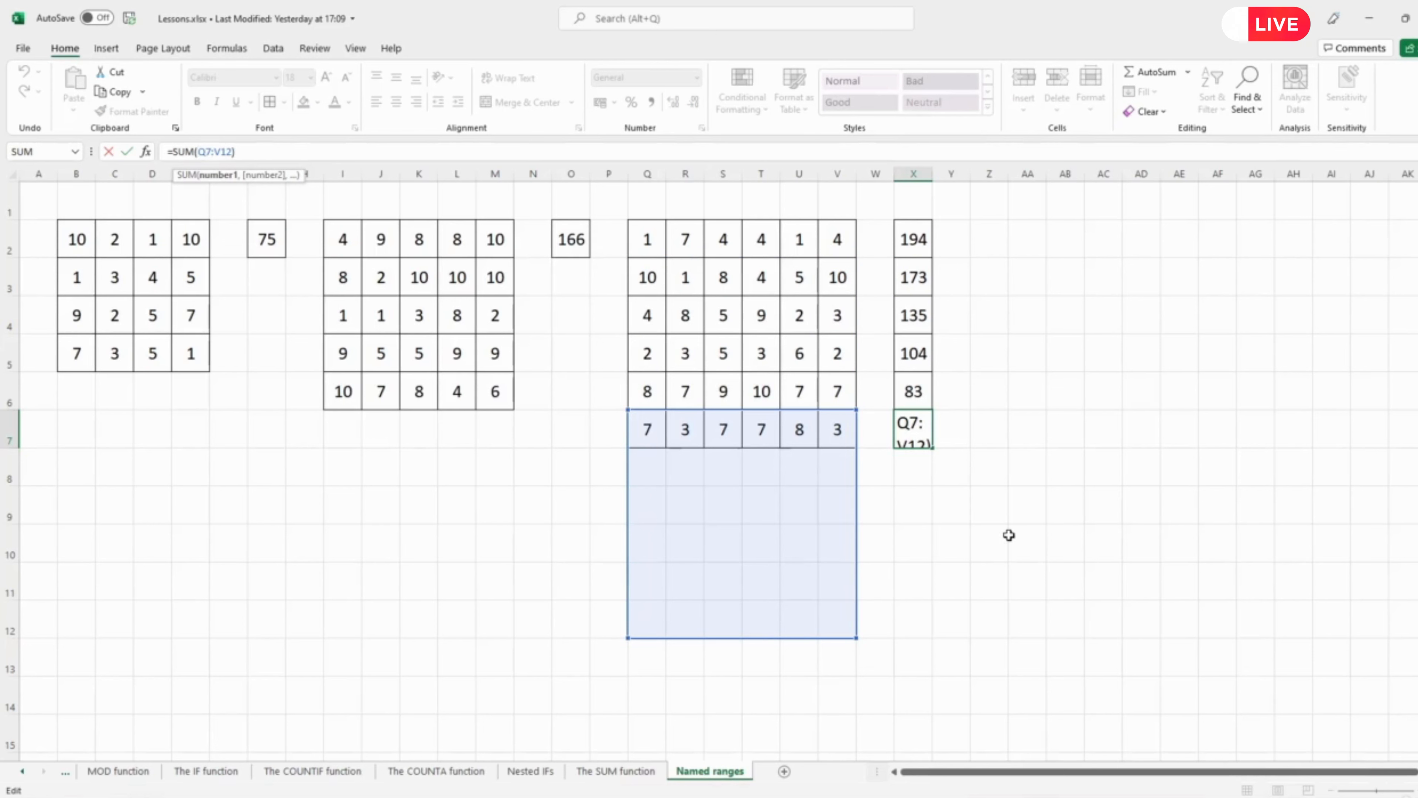
key(Escape)
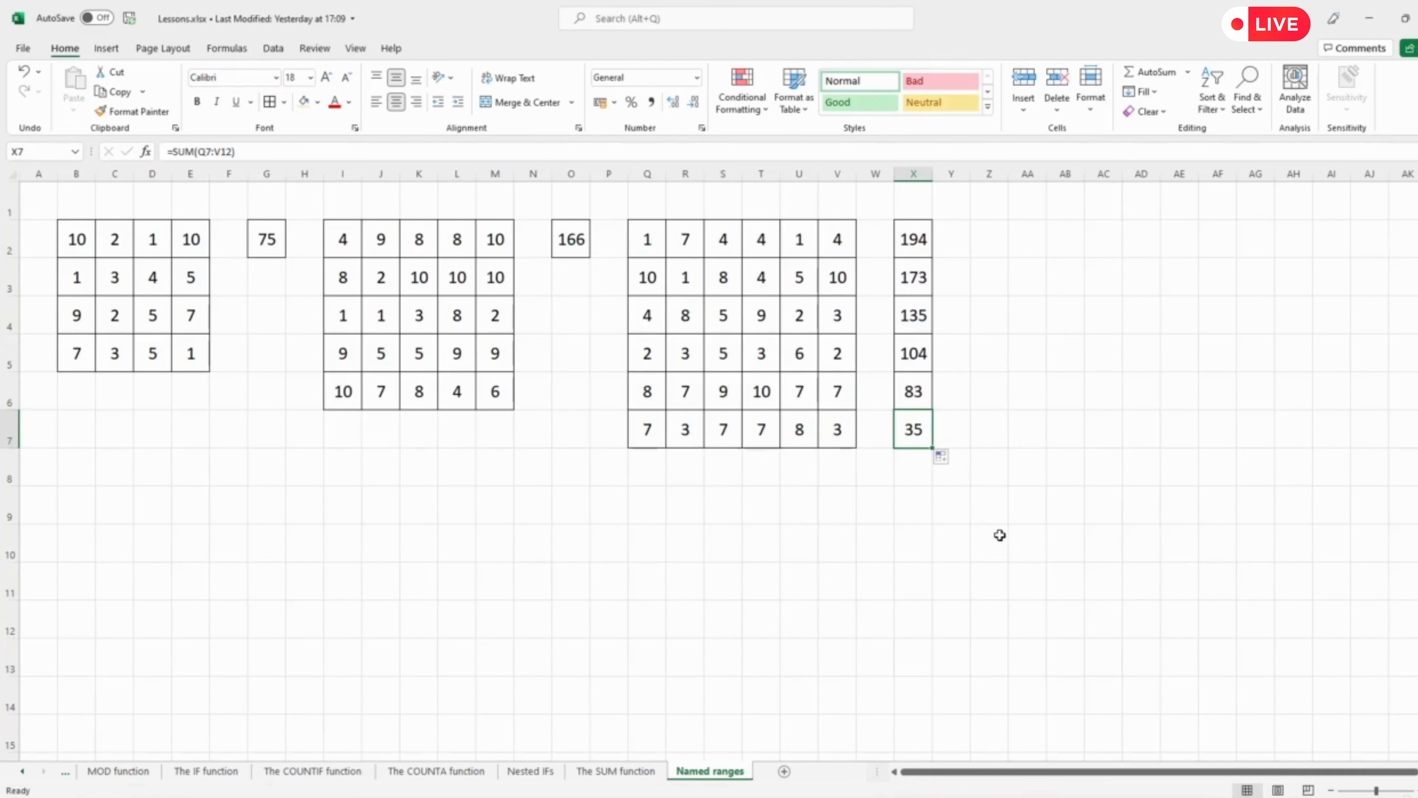
Name the third block Q2:V7 as sum_2.
click(913, 240)
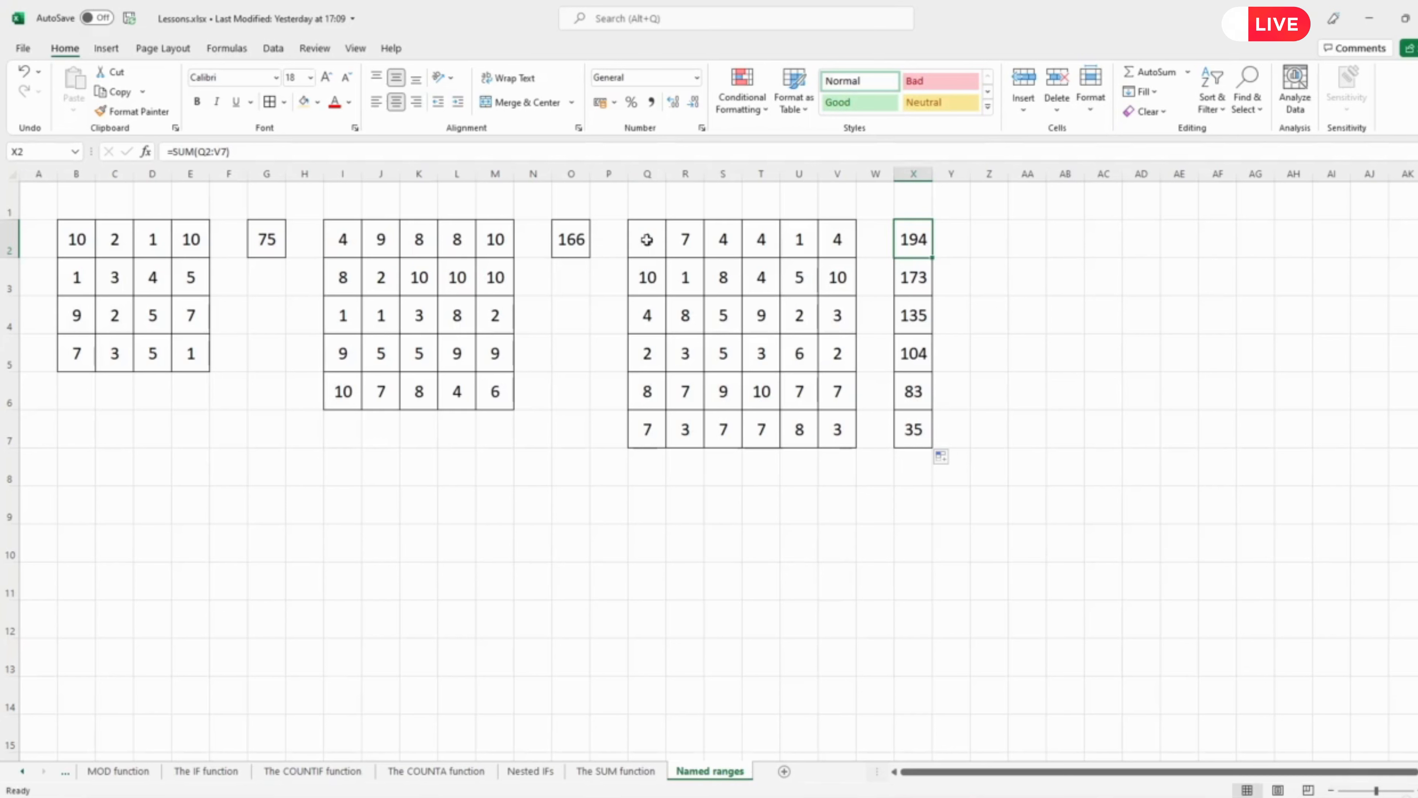
drag(649, 238, 839, 421)
click(43, 151)
text(sum_)
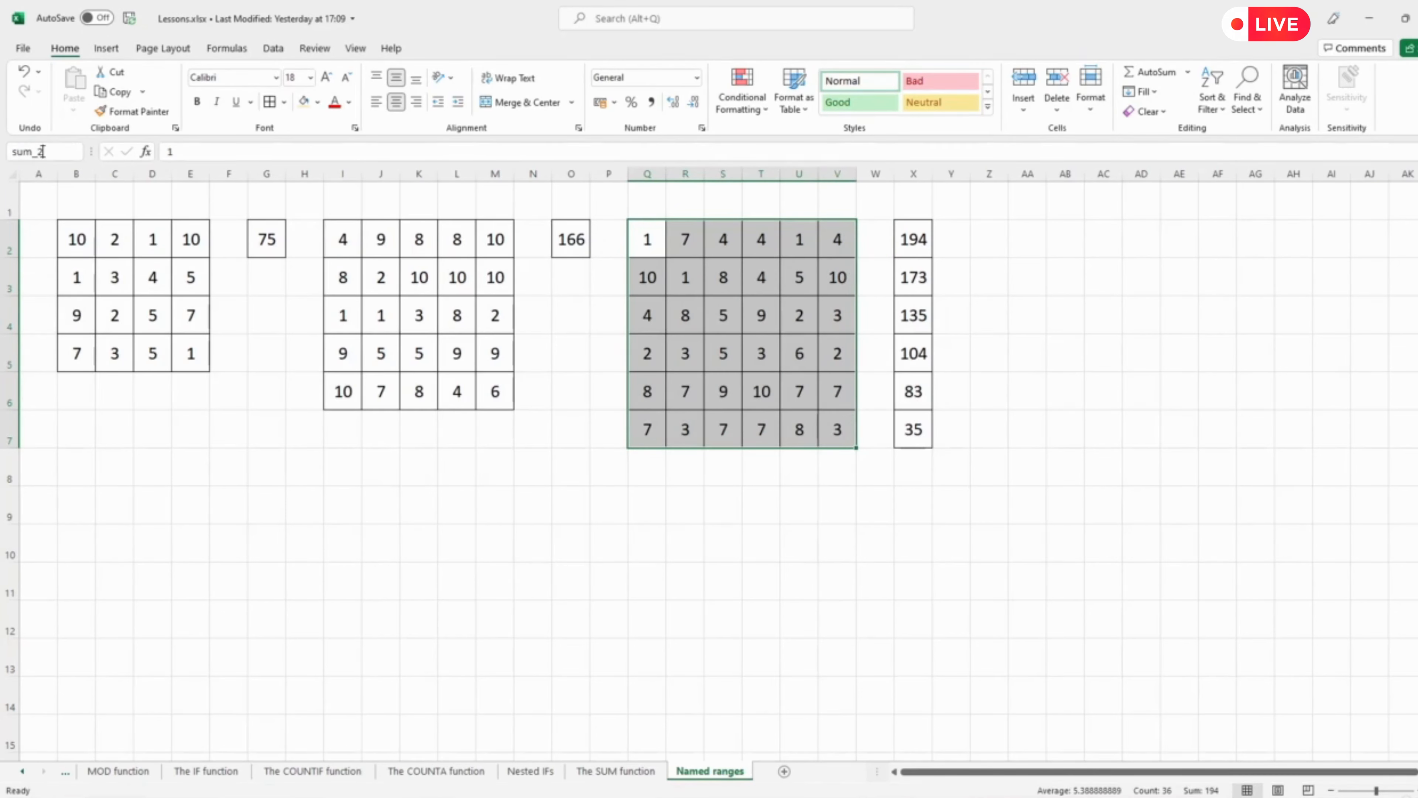
key(Return)
Enter =SUM(sum_2) in X2 and fill it down to X7.
click(905, 236)
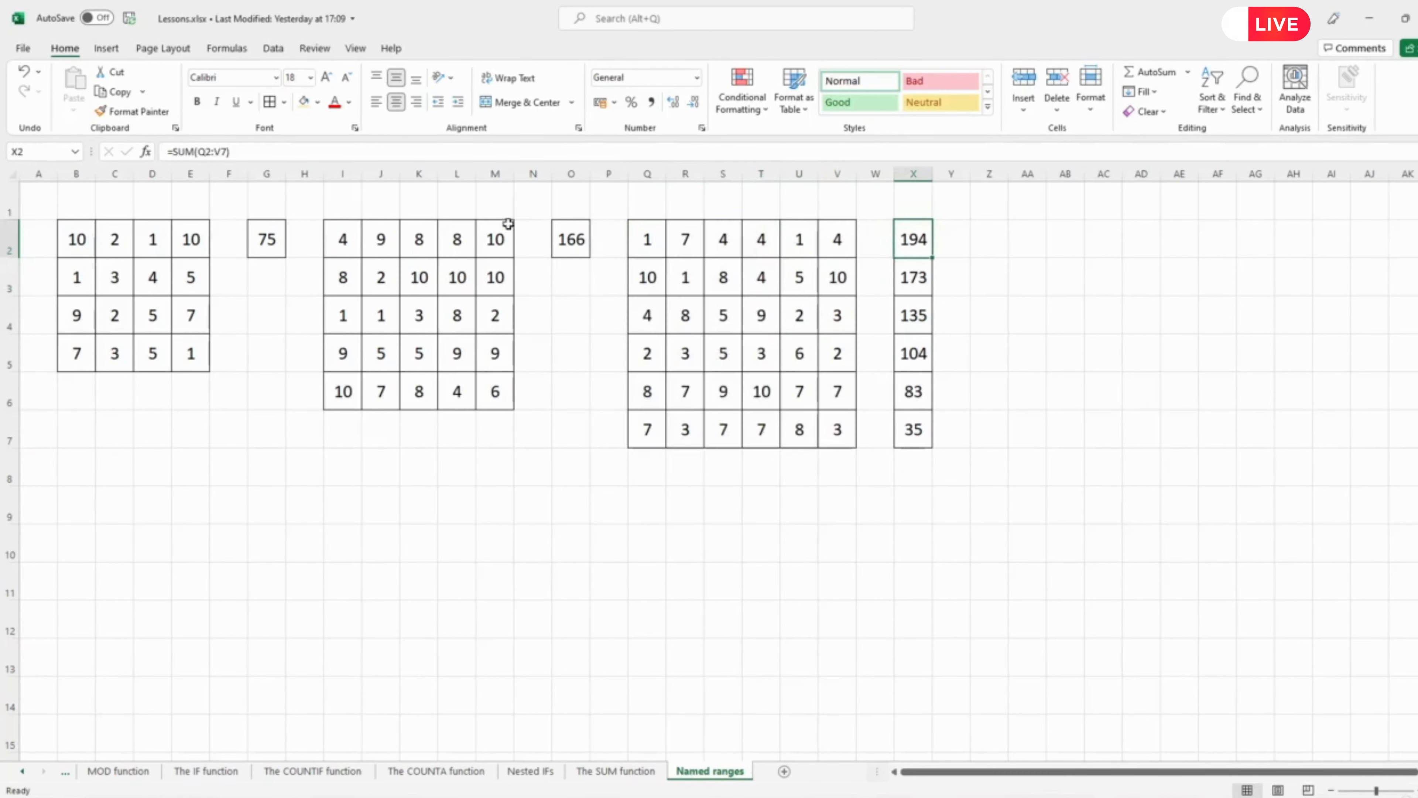
text(=sum)
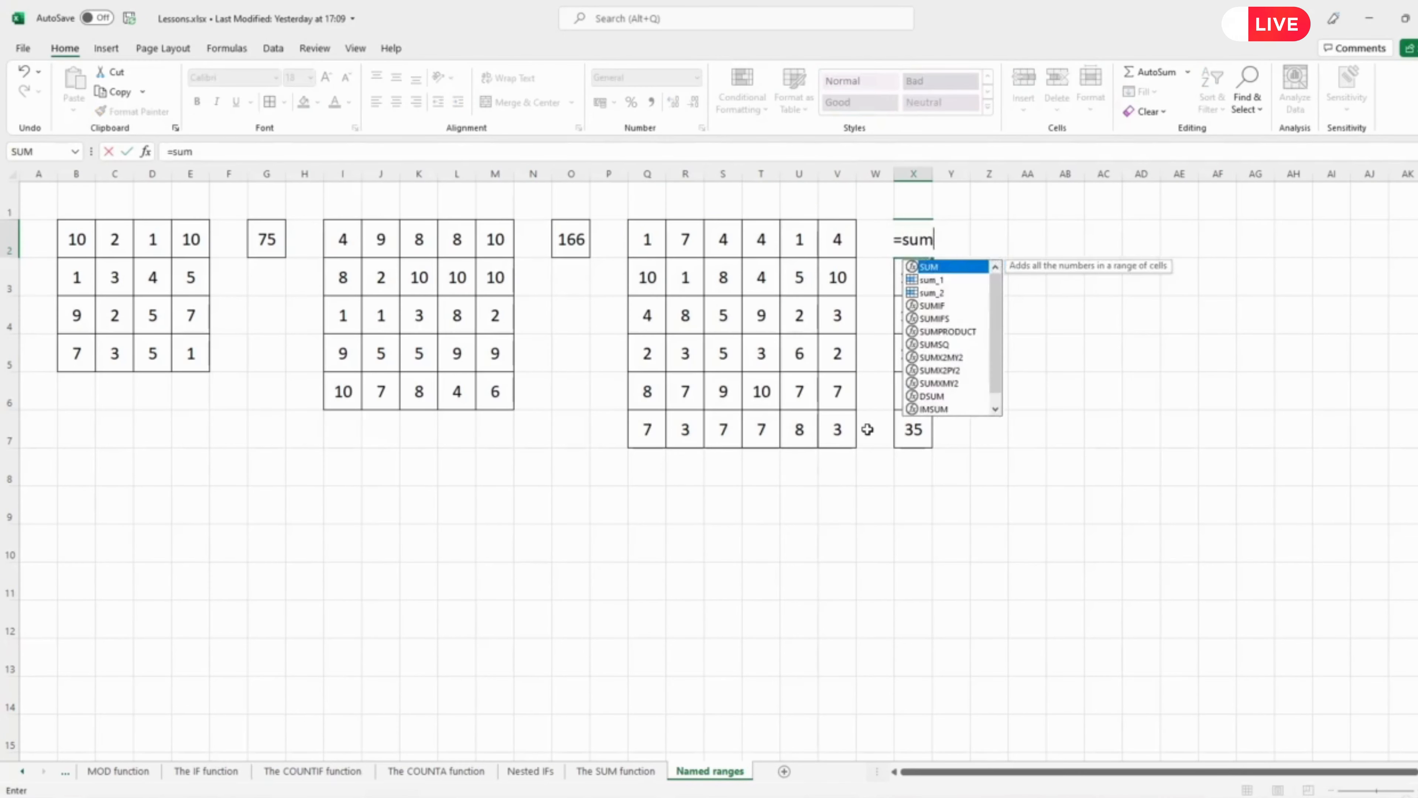
text((sum_2)
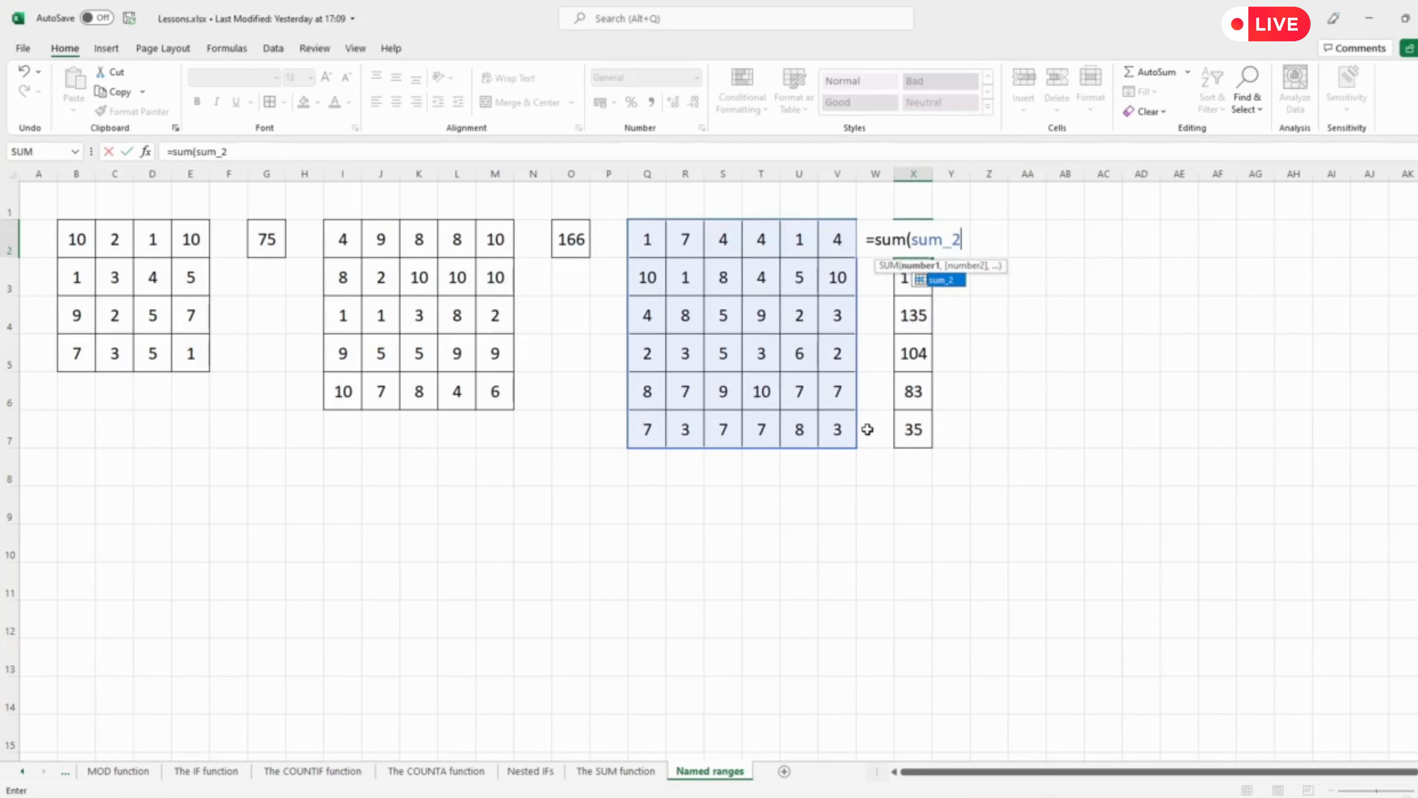
text())
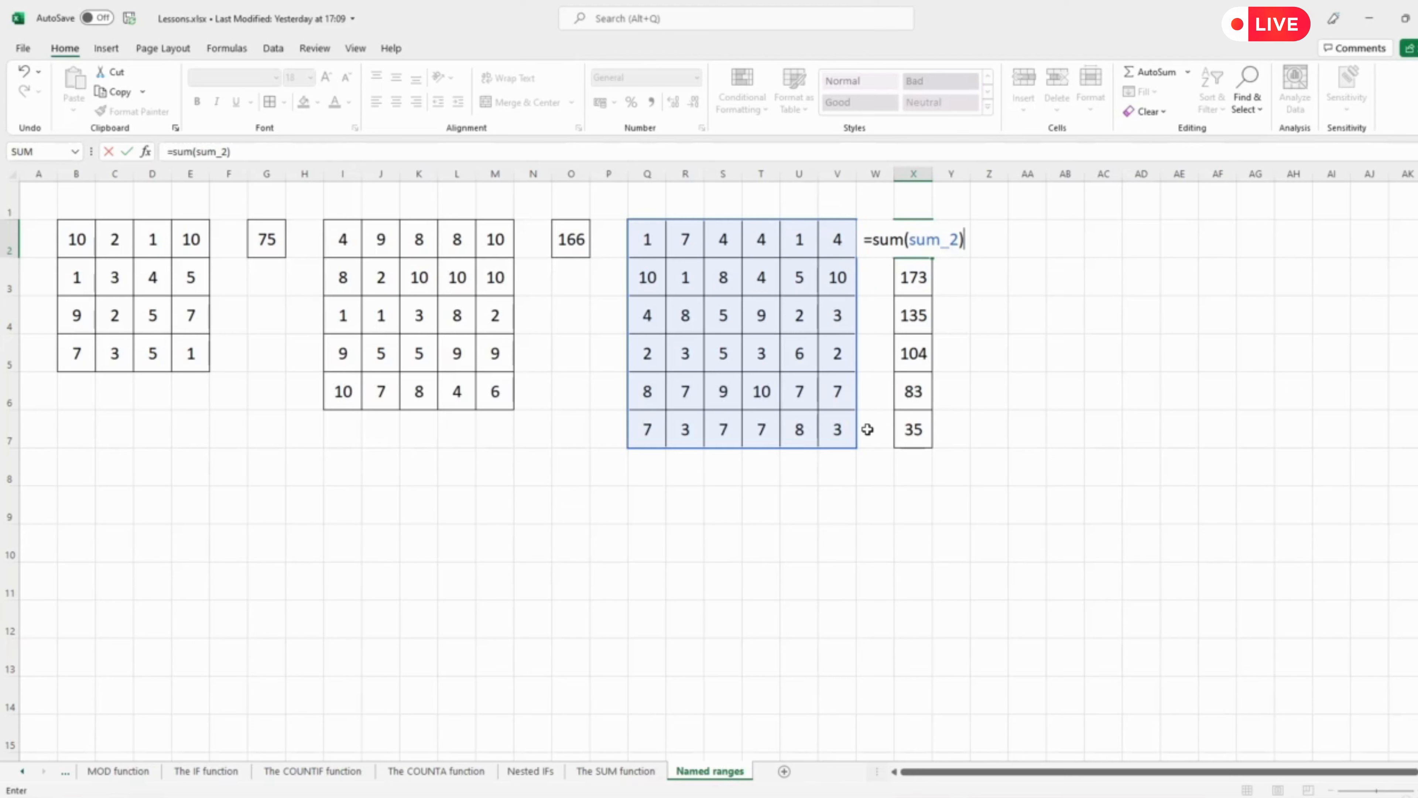
key(Return)
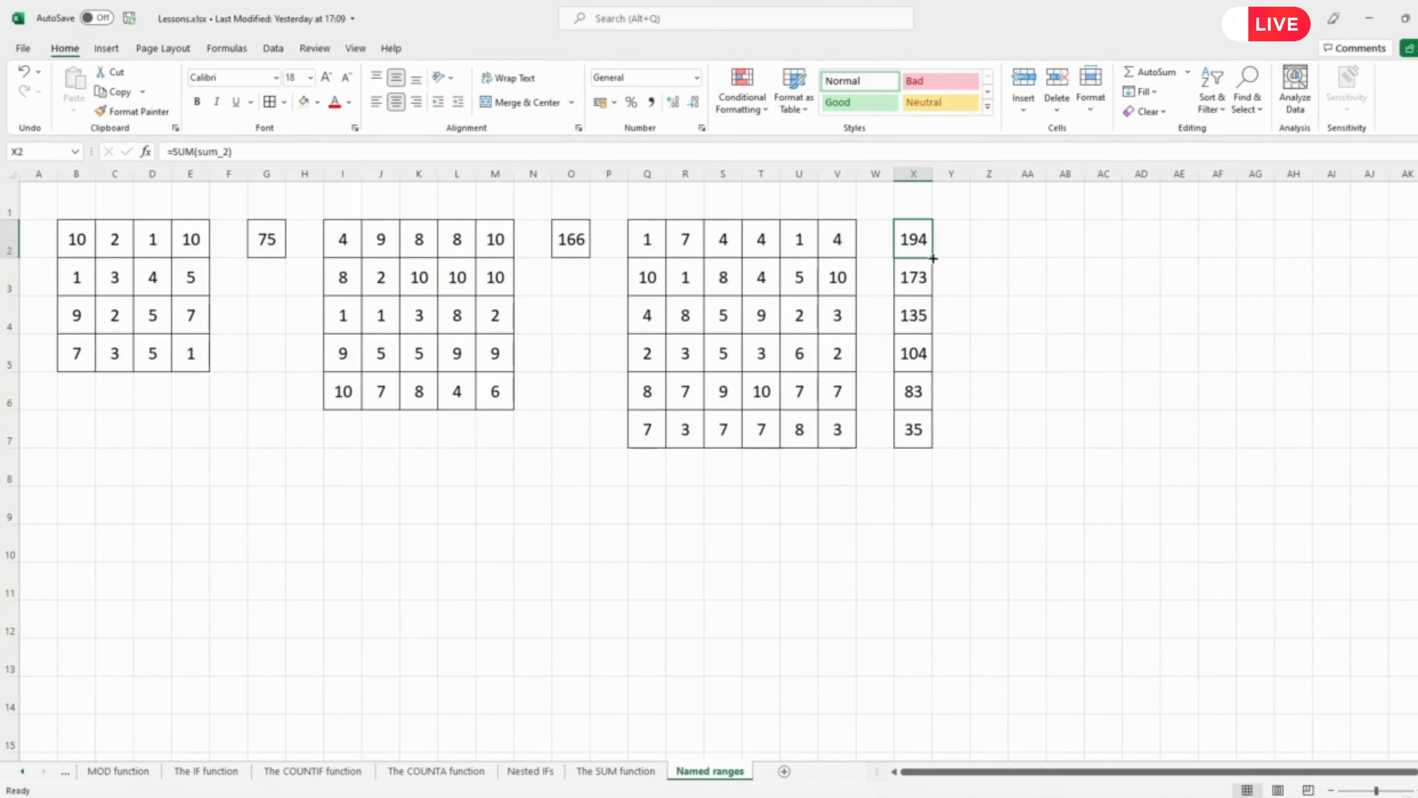
drag(932, 257, 940, 441)
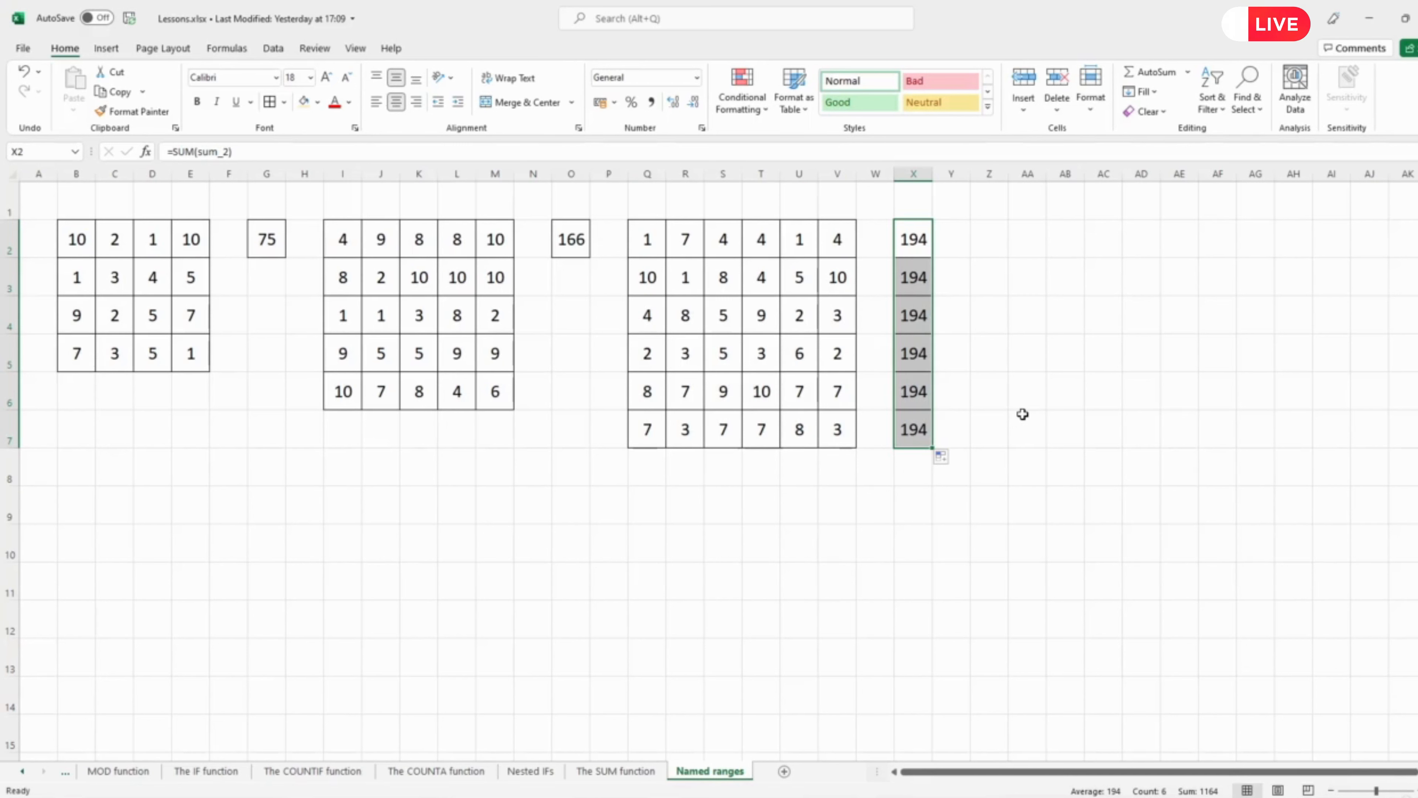
Add cell borders to Z2:Z7.
drag(987, 234, 997, 430)
click(270, 102)
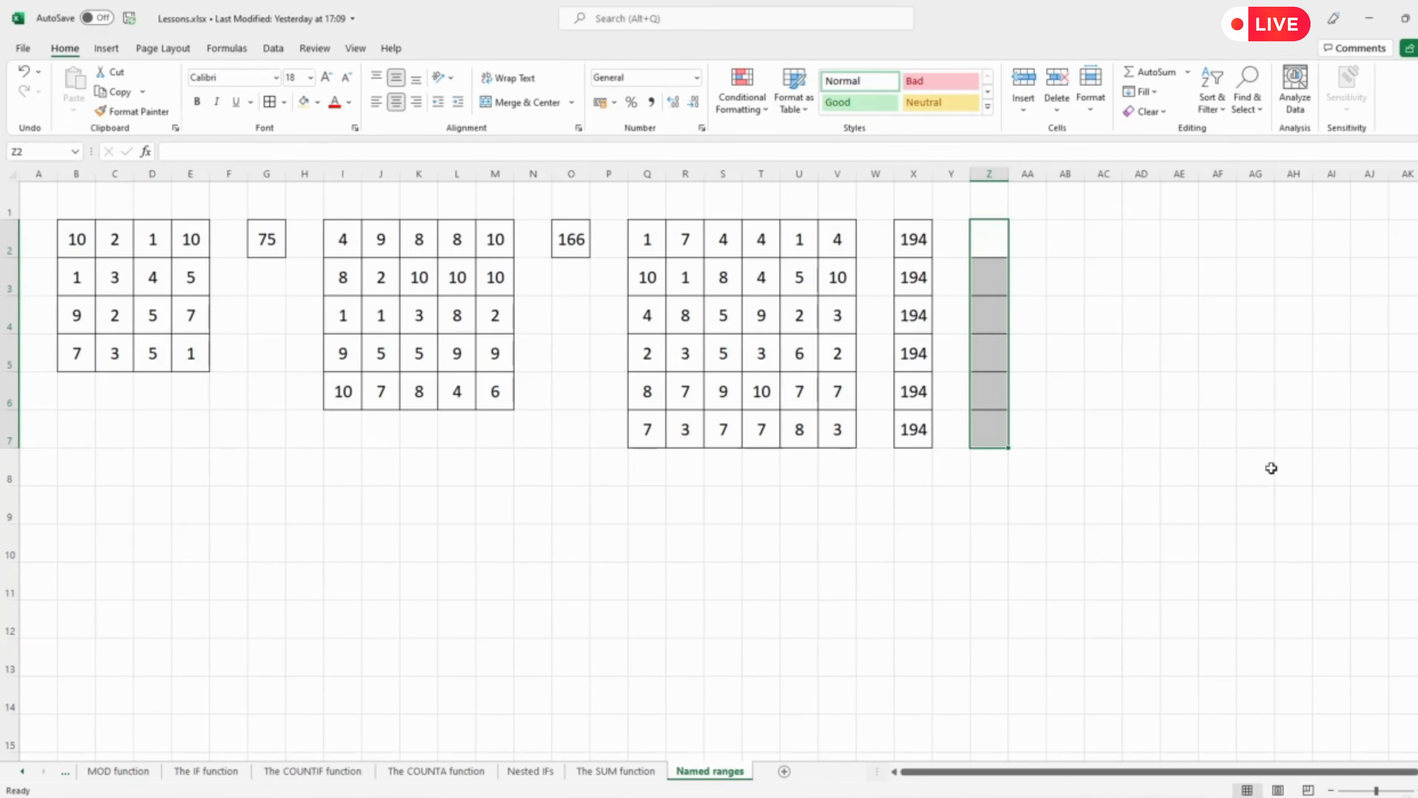
Enter the values 2, 5, 9, 7, 1 and 10 into X2 through X7.
click(912, 239)
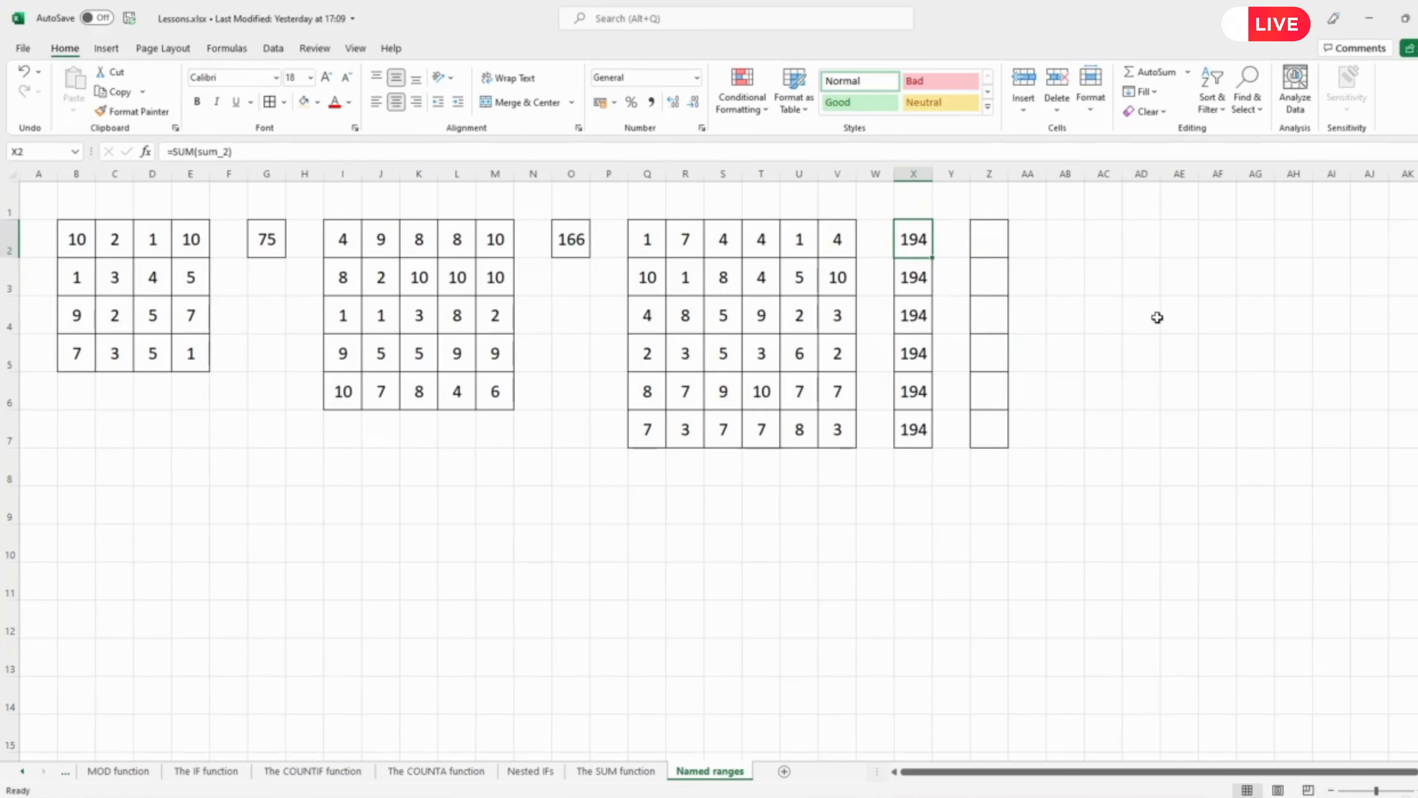
text(2)
key(Return)
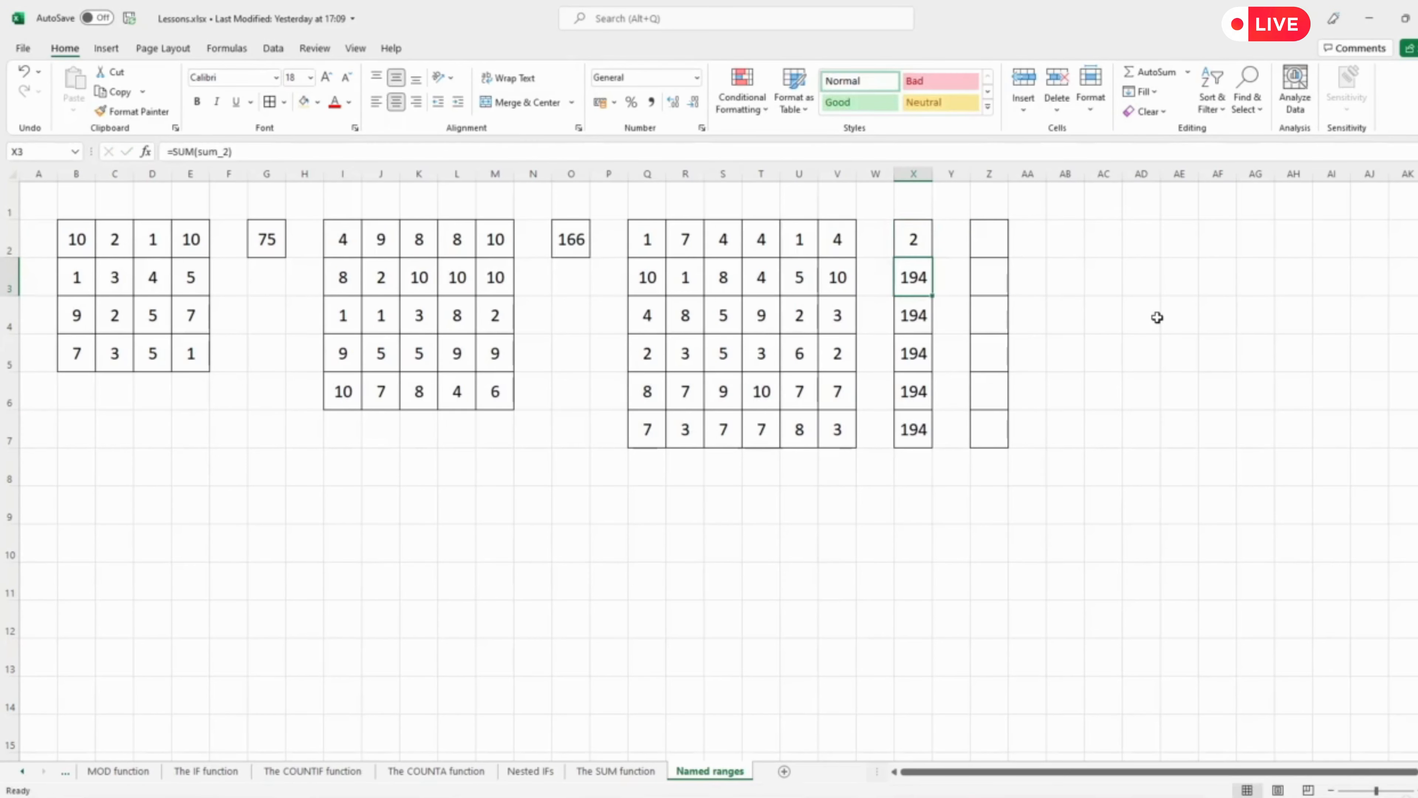
text(5)
key(Return)
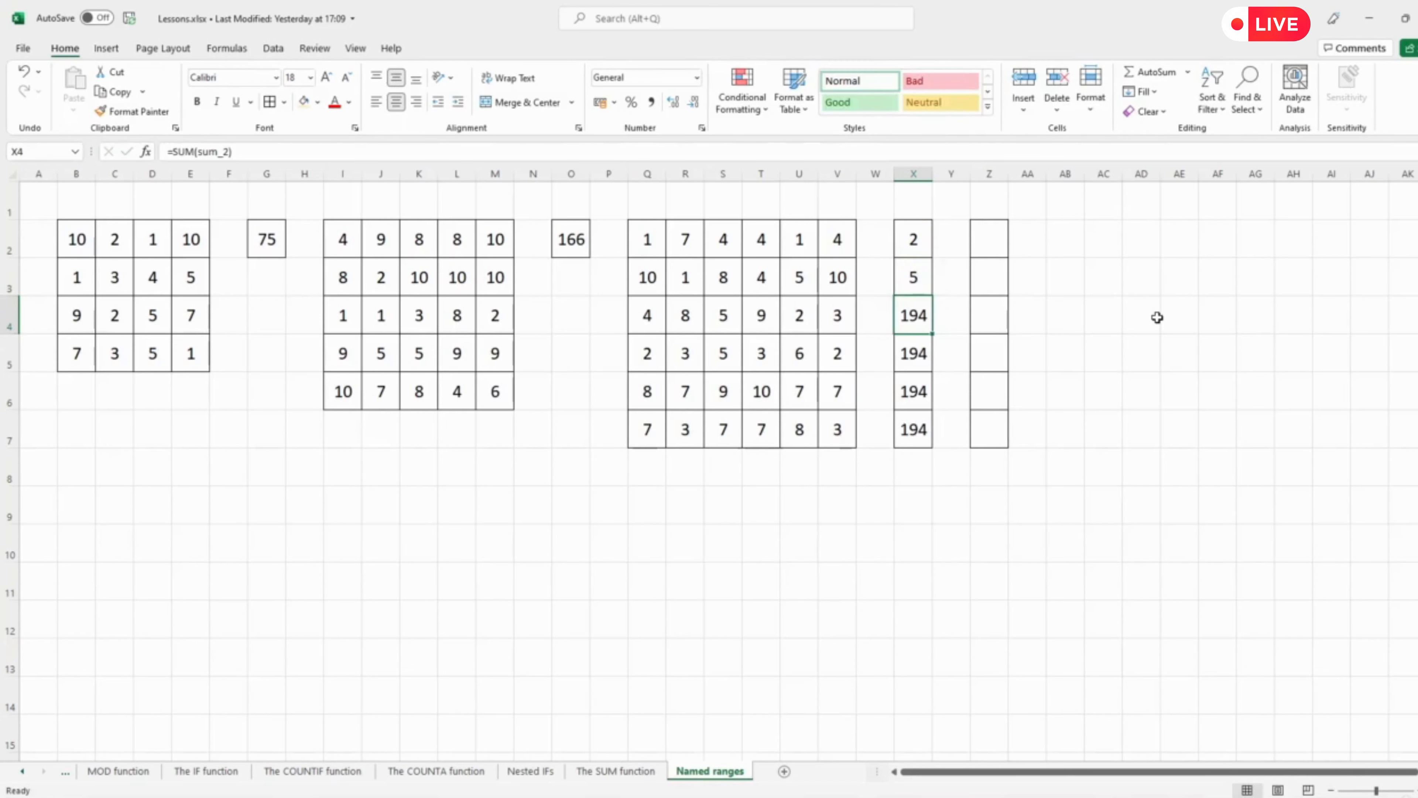
text(9)
key(Return)
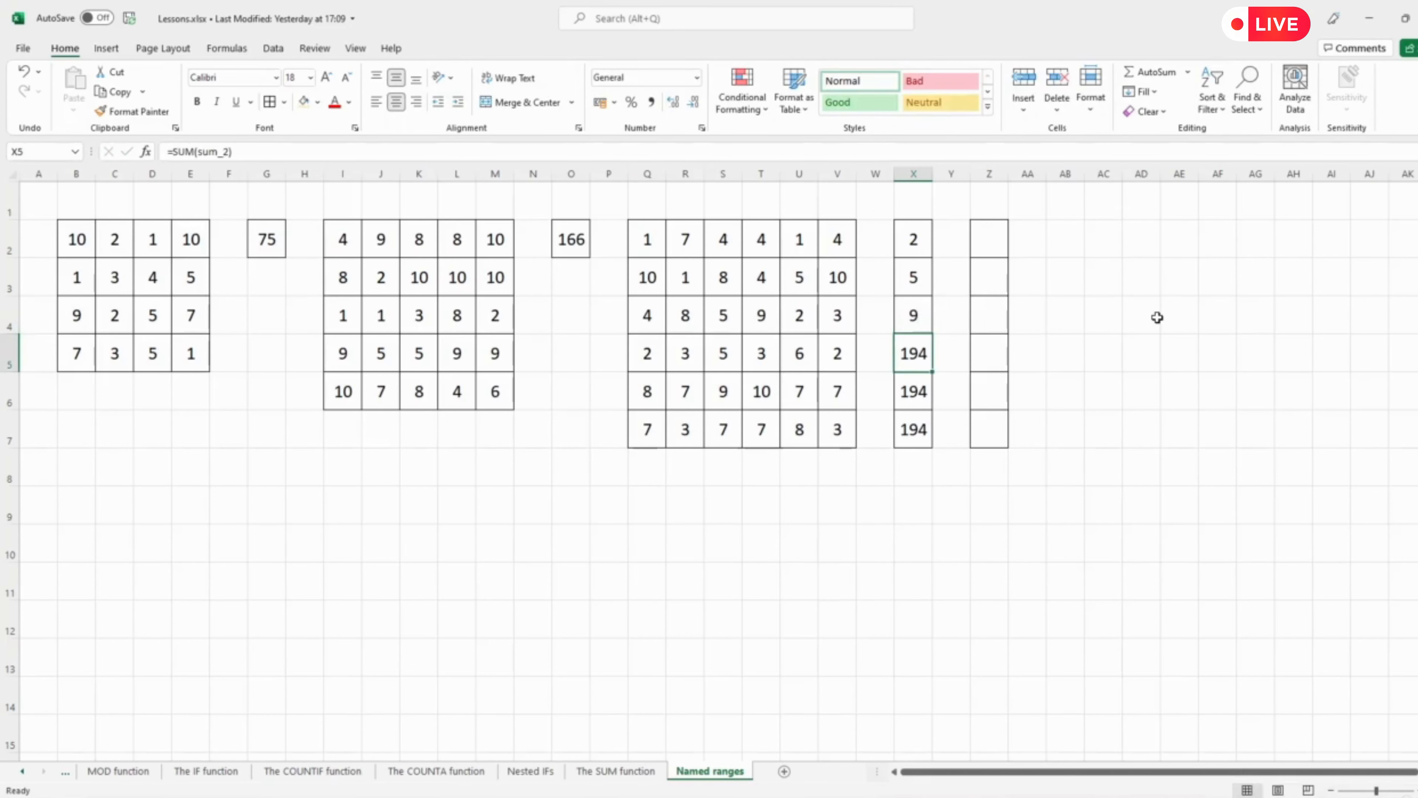
text(7)
key(Return)
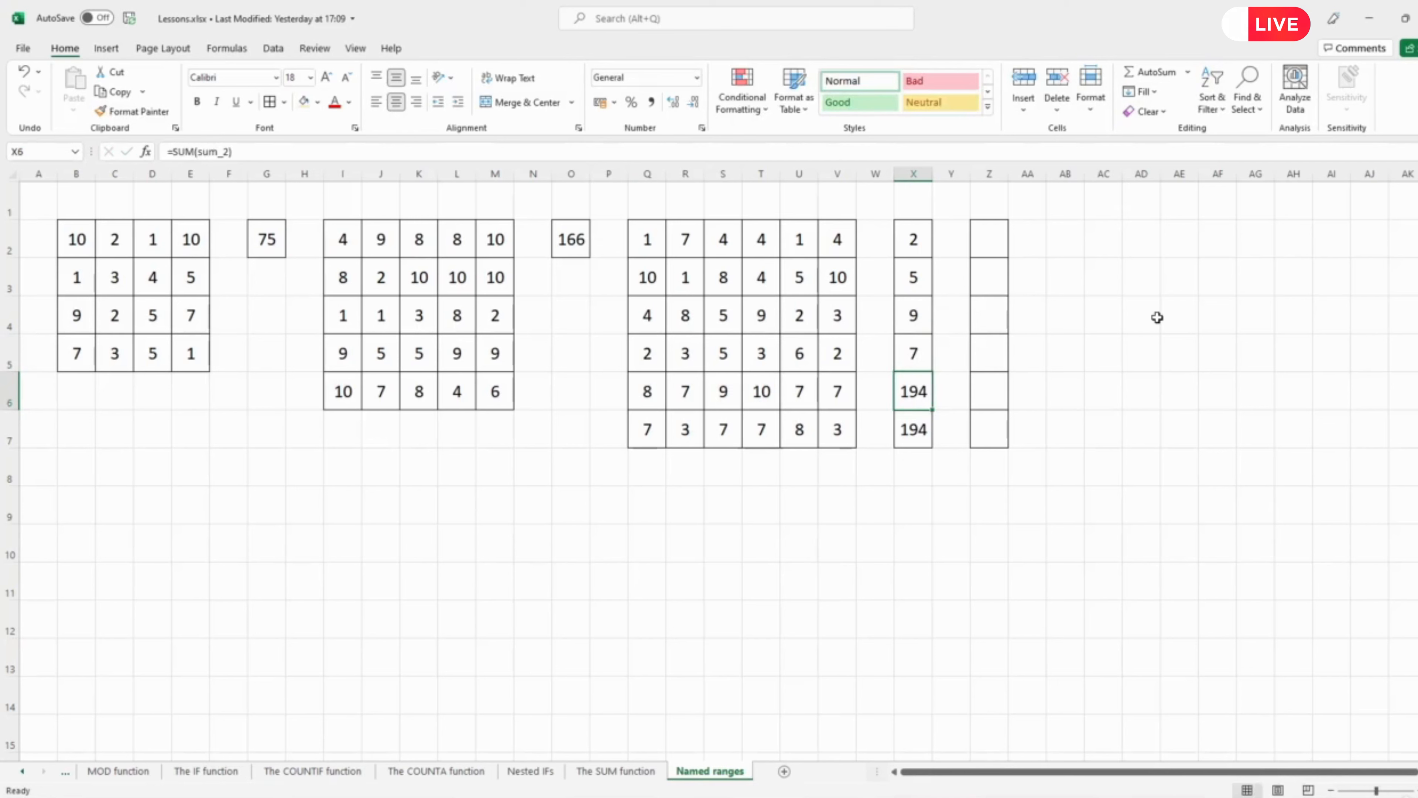
text(1)
key(Return)
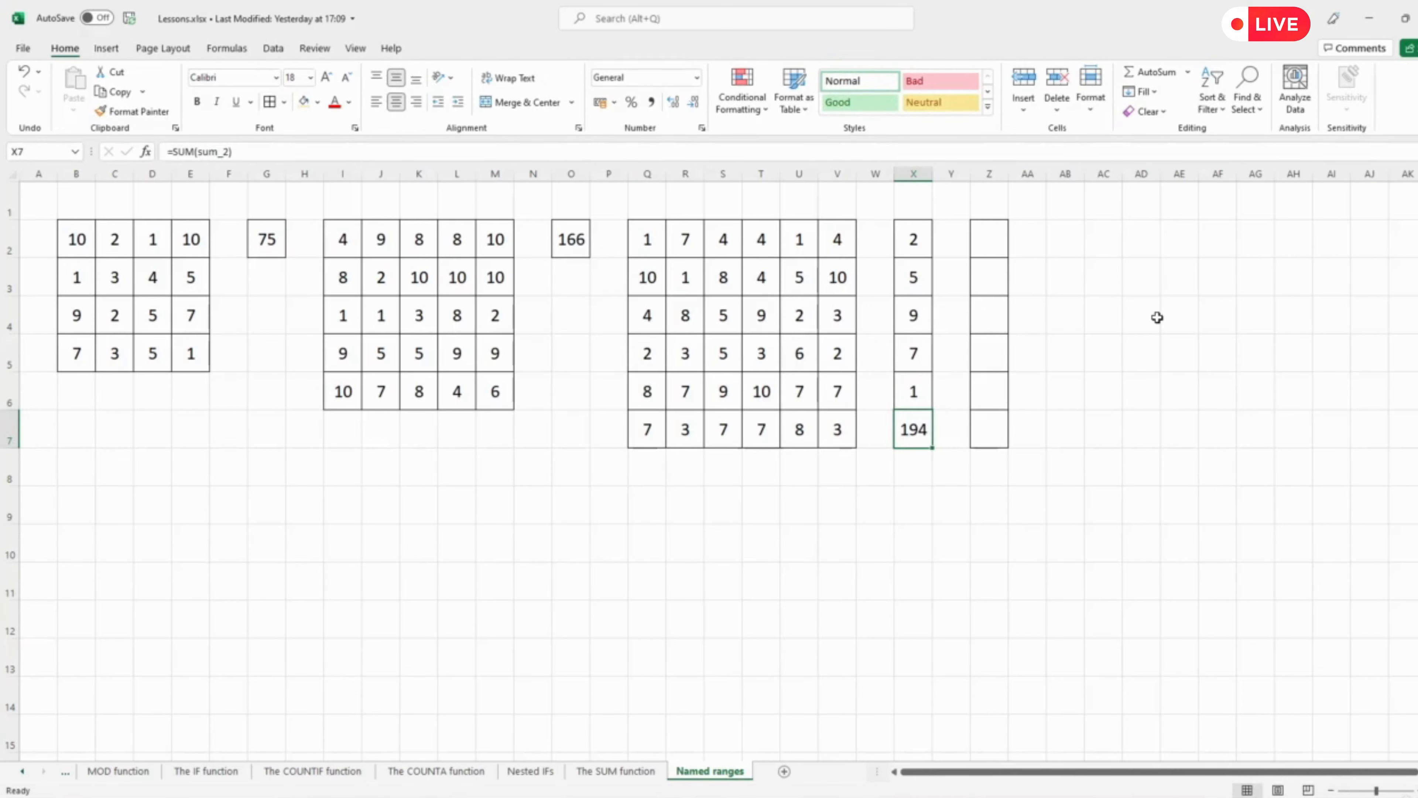
text(10)
key(Return)
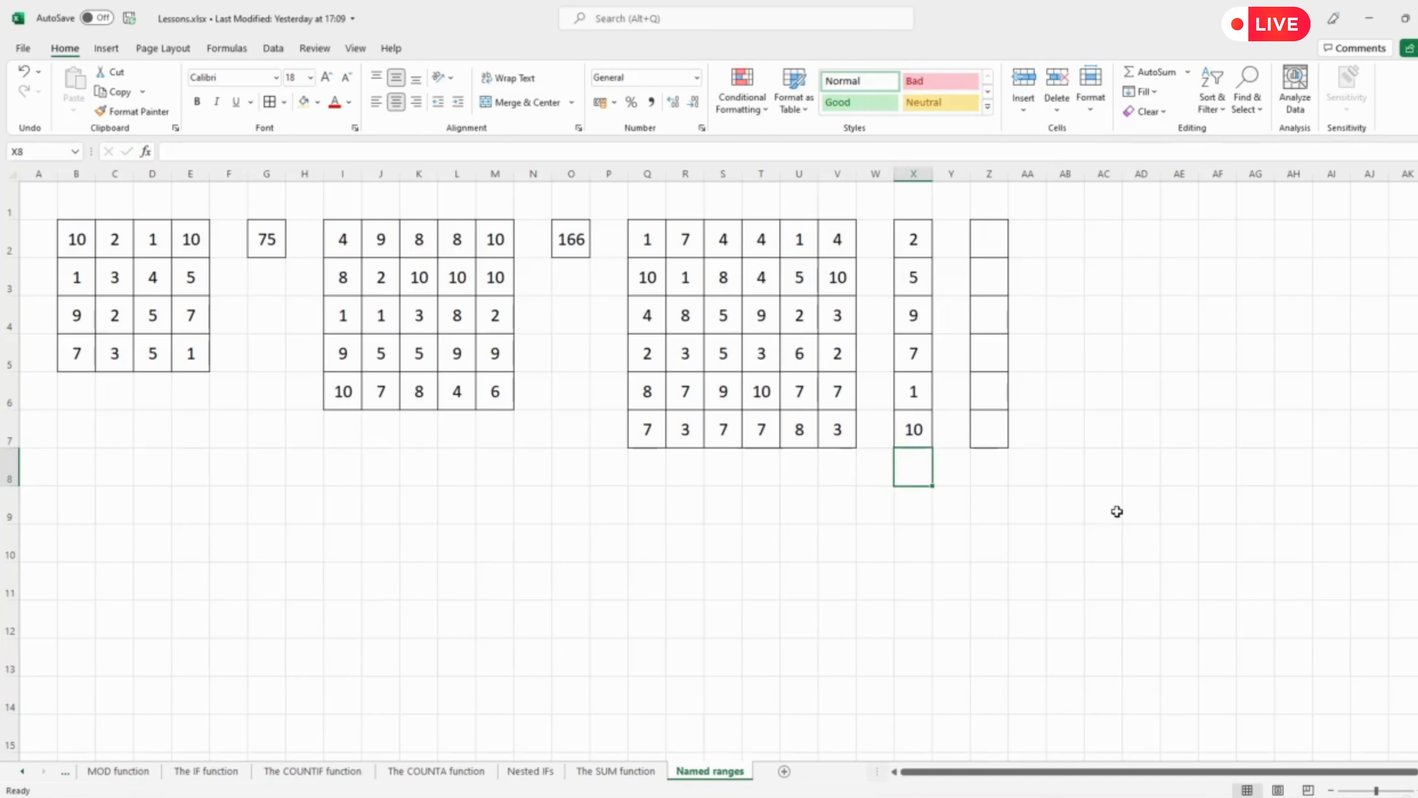
Enter =COUNTIF(sum_2,X2) in Z2 to count how often X2's value appears in the named block.
click(995, 239)
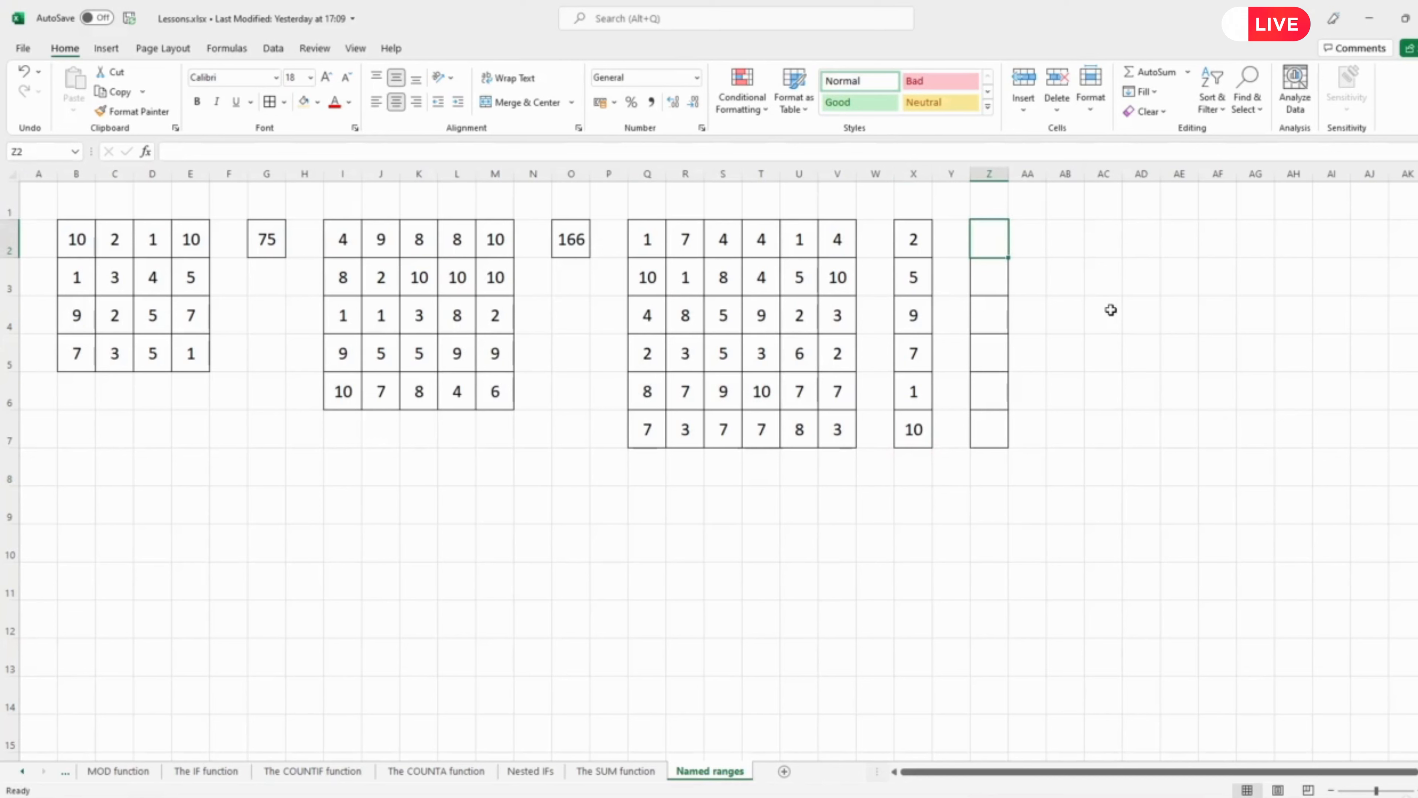
text(=count)
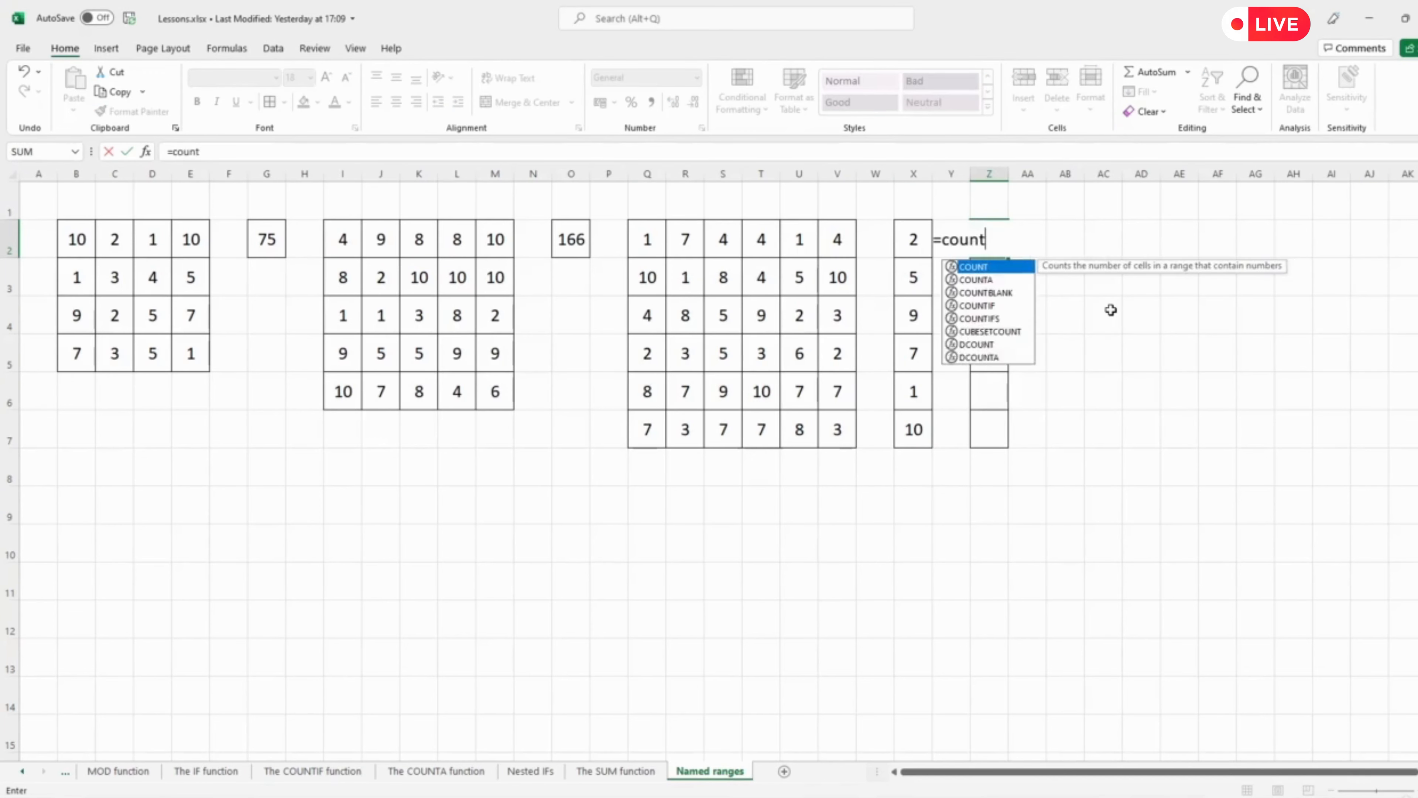
text(if()
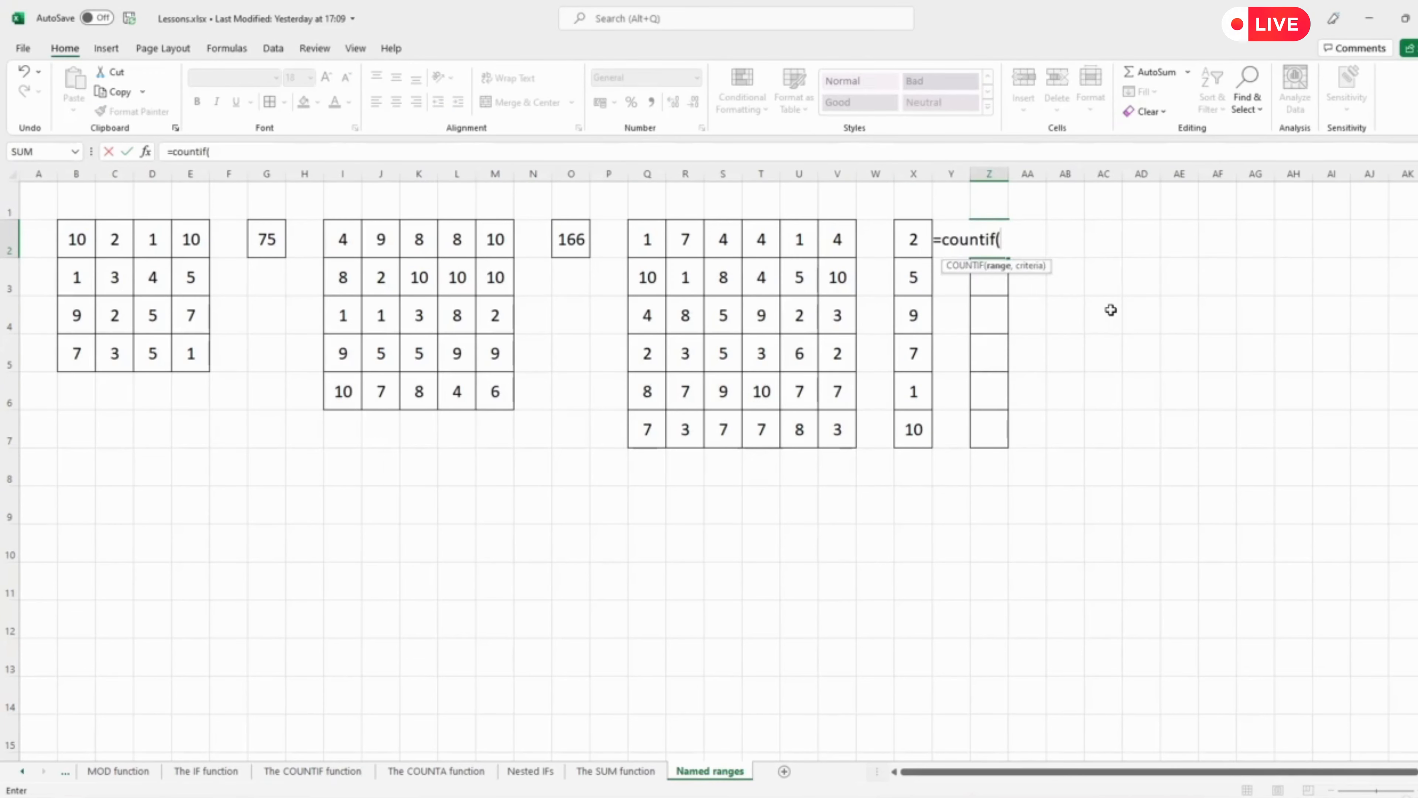
drag(647, 239, 837, 425)
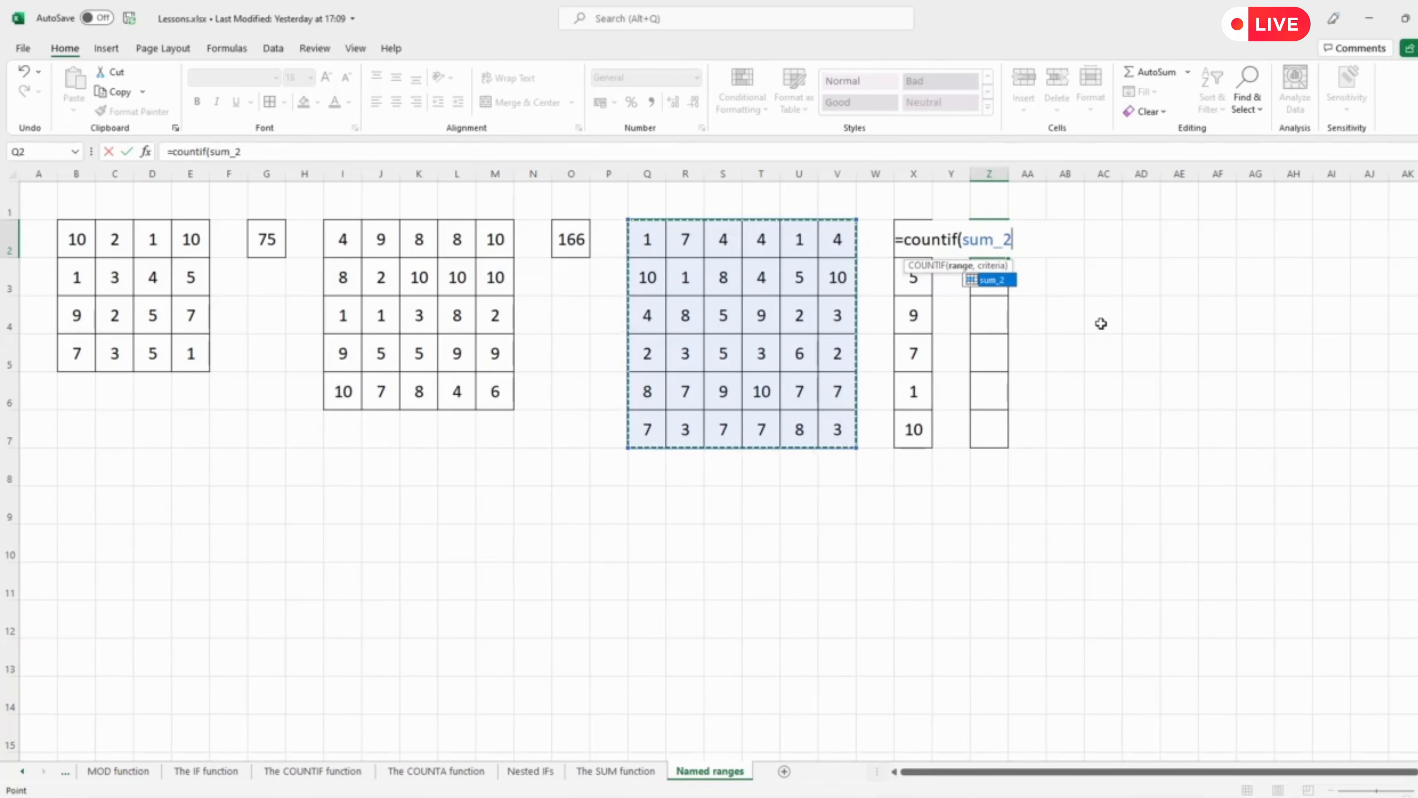
text(,)
key(Left)
key(Left)
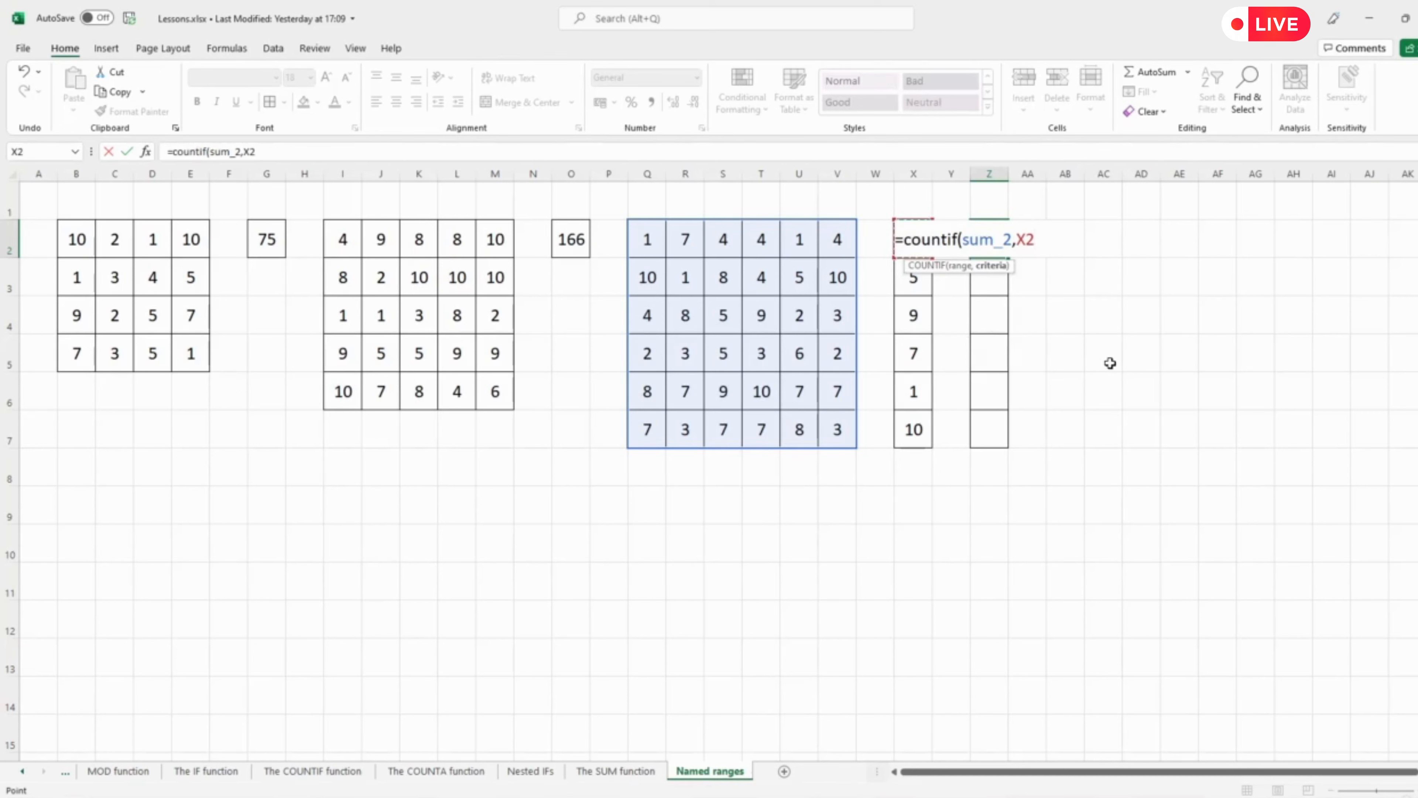
text())
key(Return)
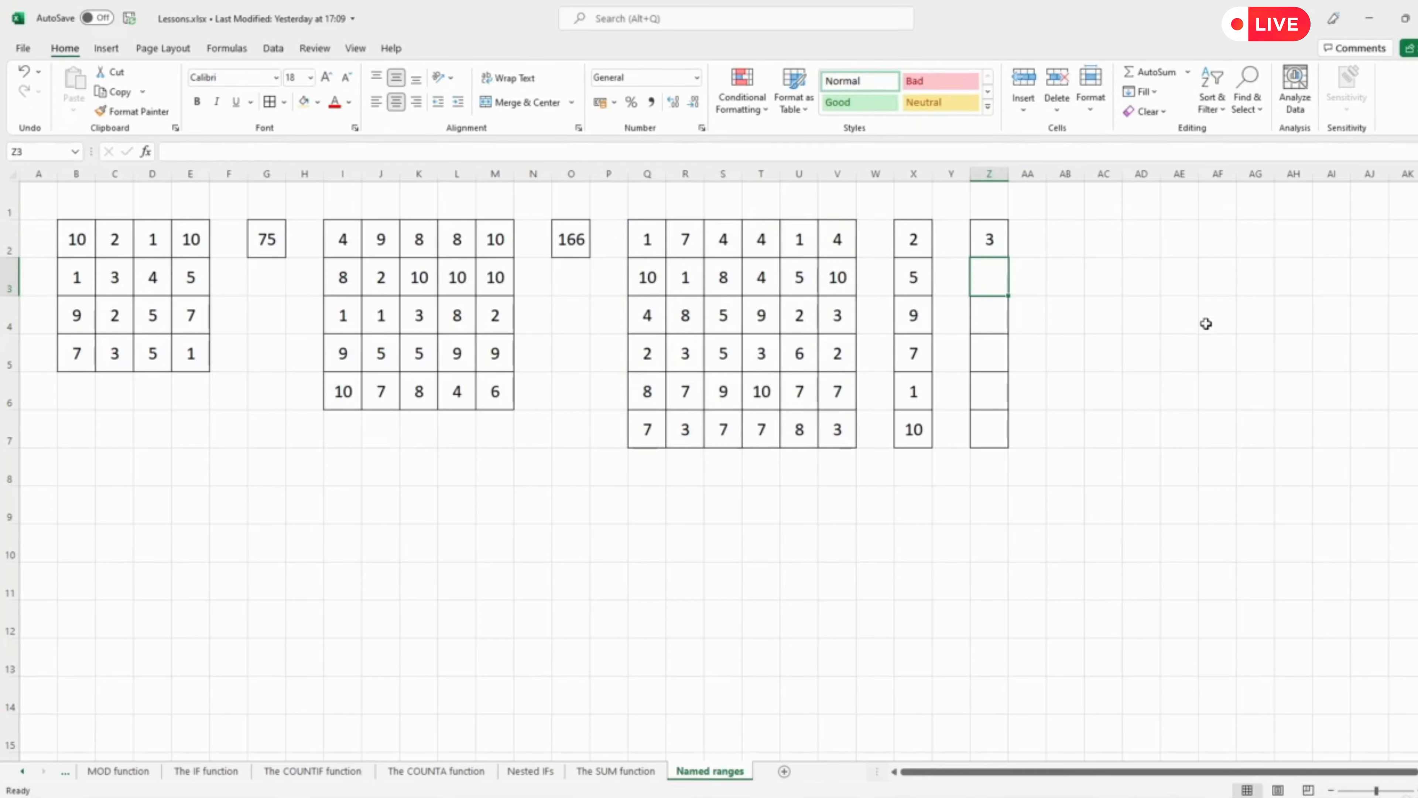
Fill the COUNTIF formula from Z2 down to Z7 and inspect the formula in Z7.
click(998, 240)
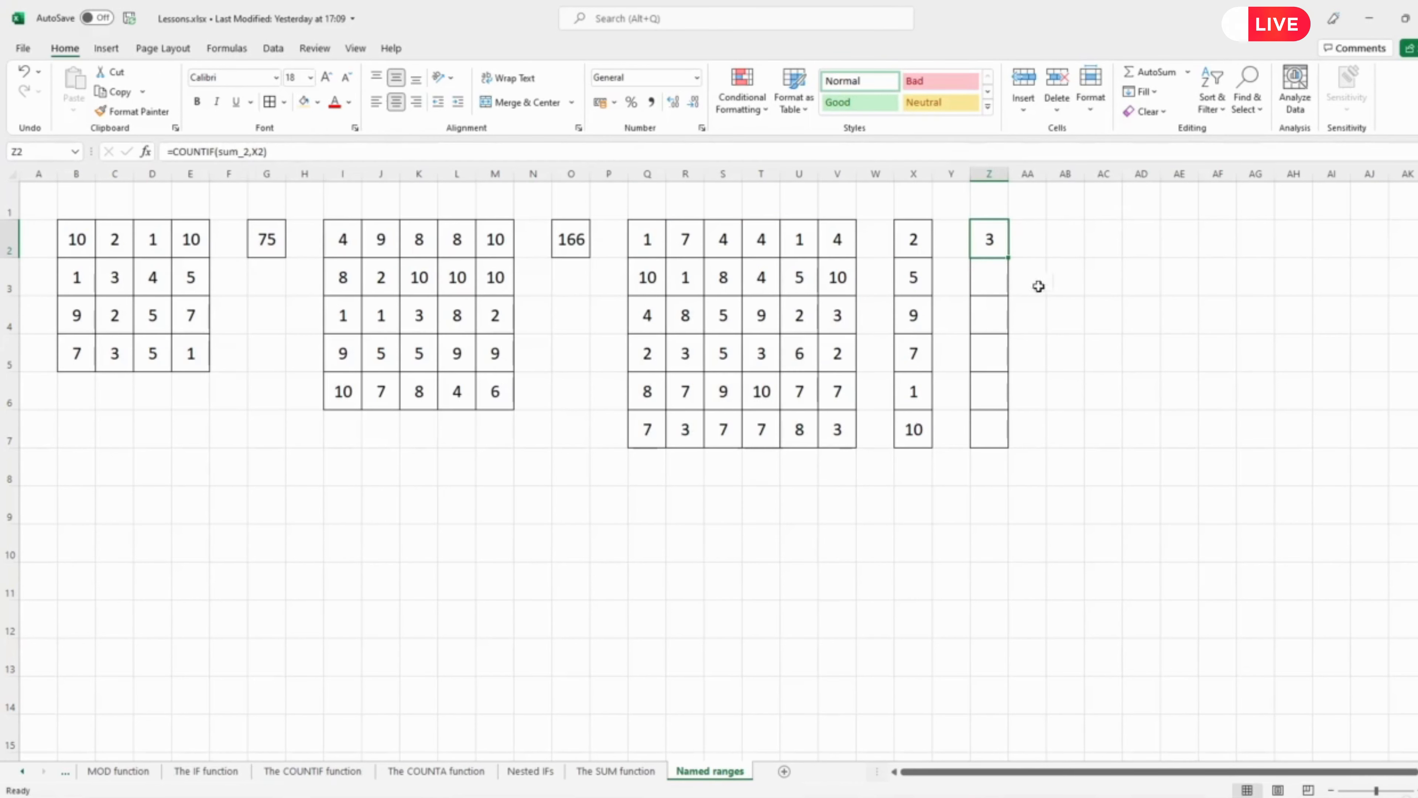
drag(1009, 257, 1007, 443)
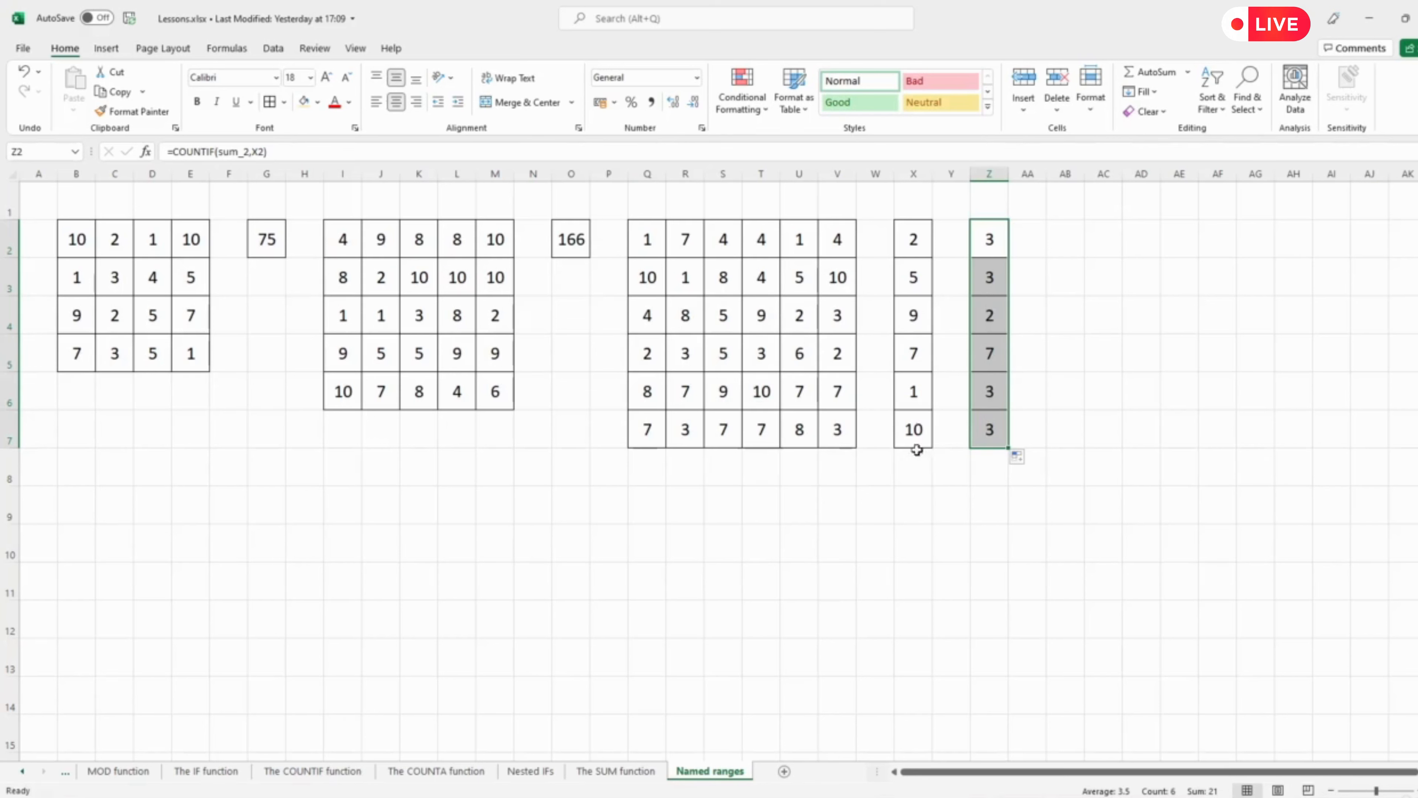
click(999, 428)
click(241, 152)
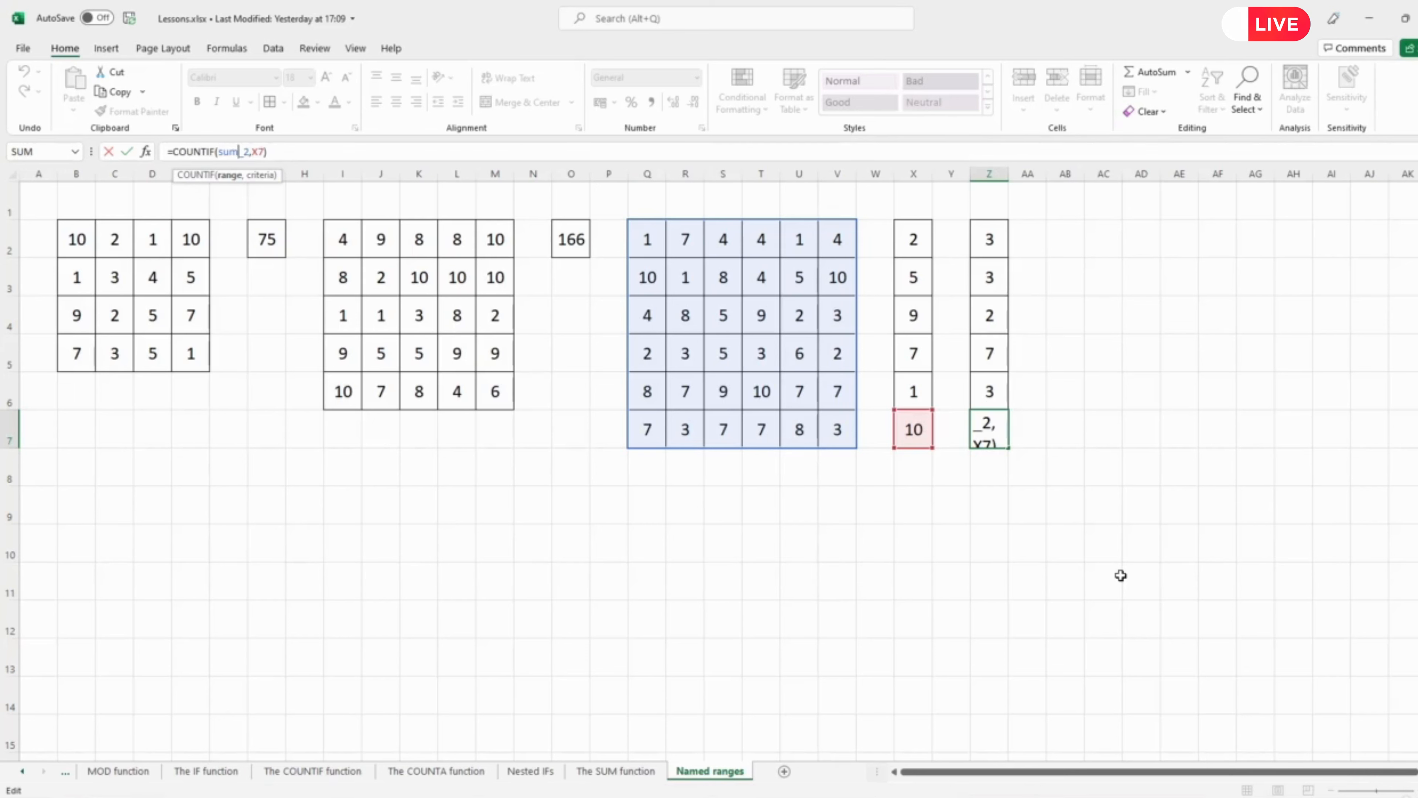
click(1108, 531)
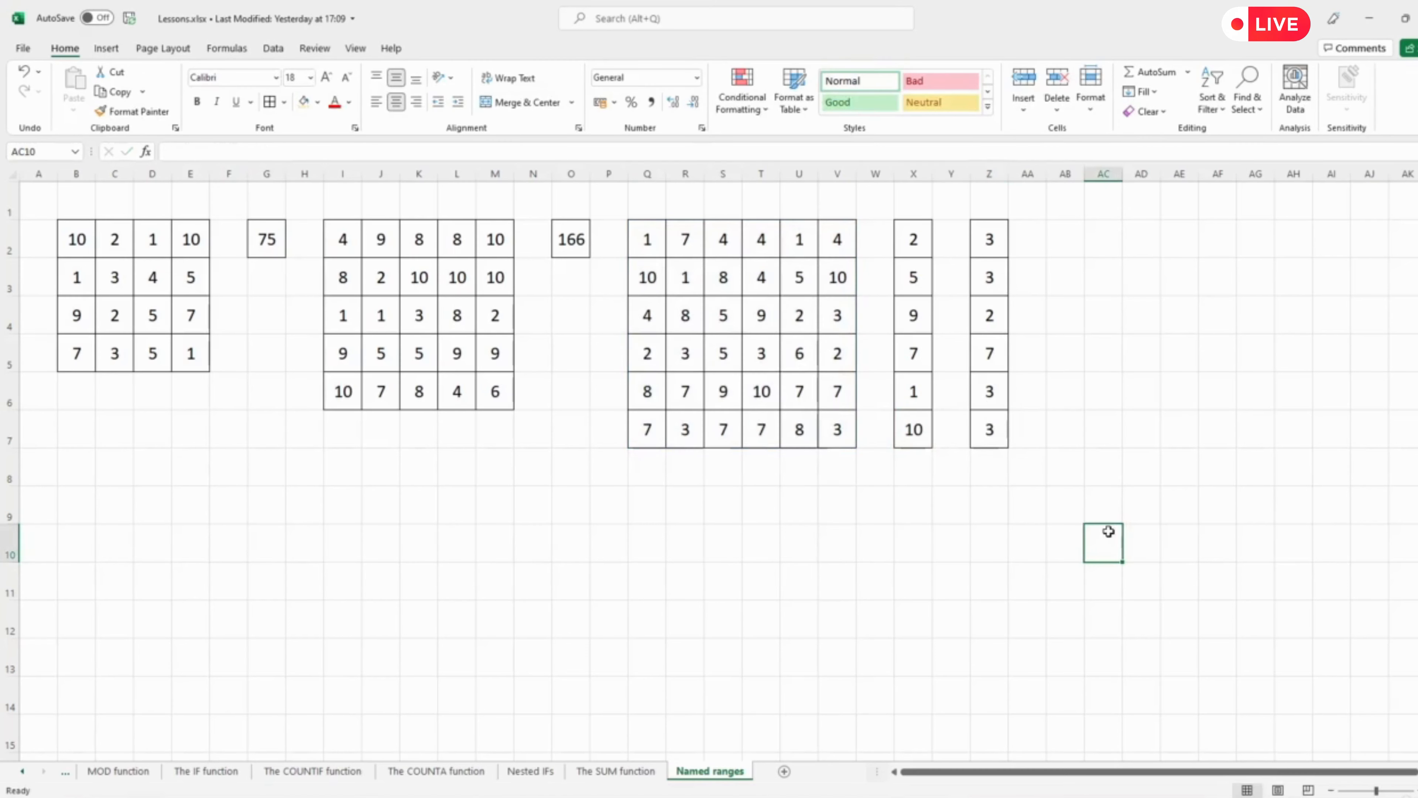